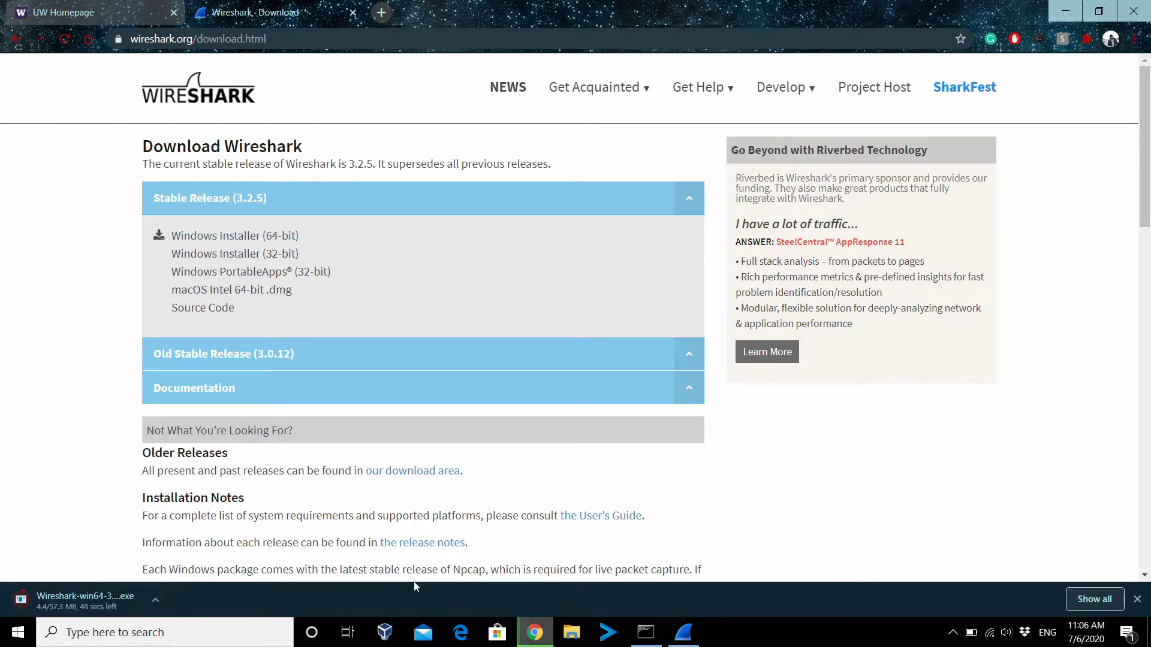
Switch to Wireshark, dismiss the About Wireshark dialog and maximize the main window
{"action": "left_click", "coordinate": [684, 632]}
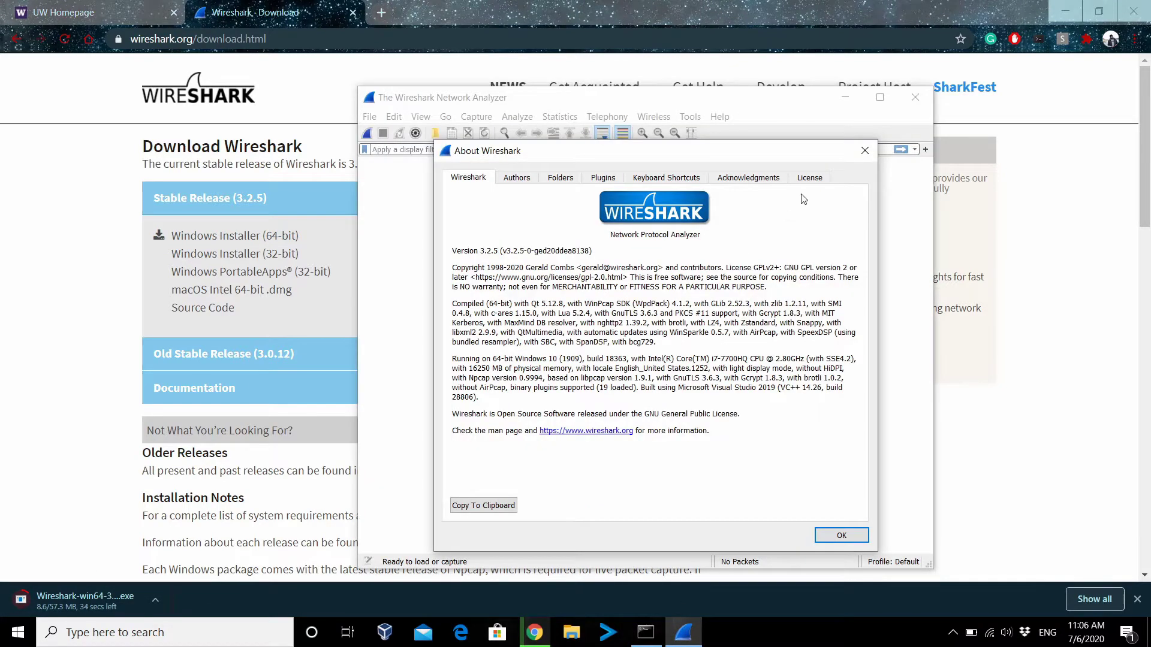
{"action": "left_click", "coordinate": [861, 151]}
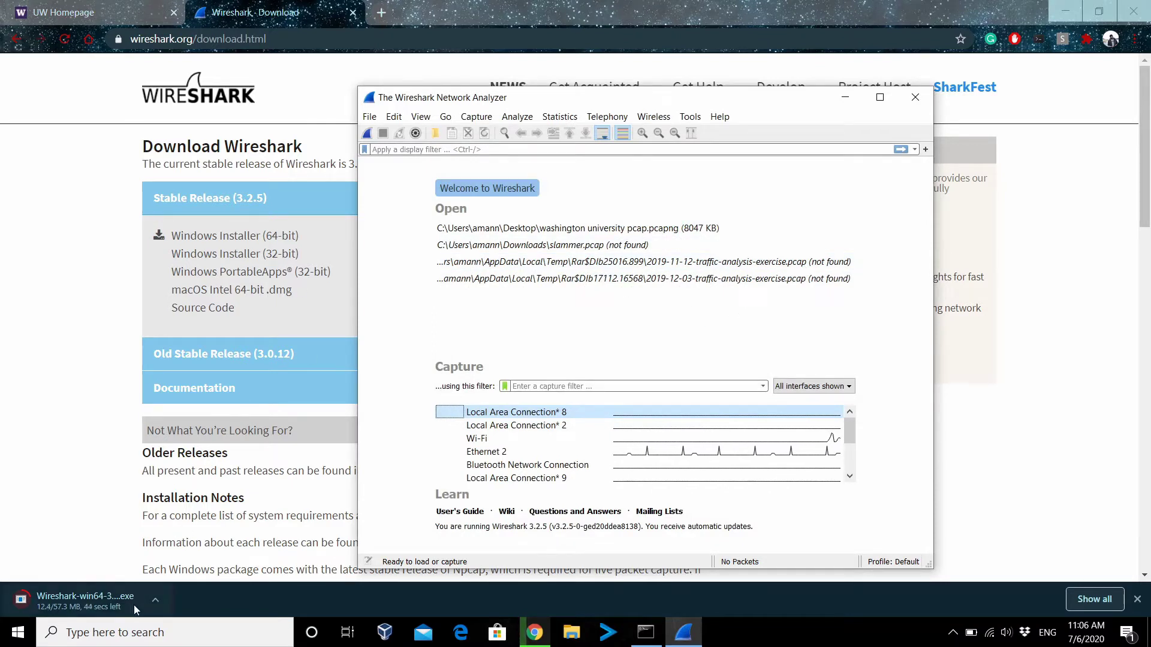
{"action": "left_click", "coordinate": [880, 97]}
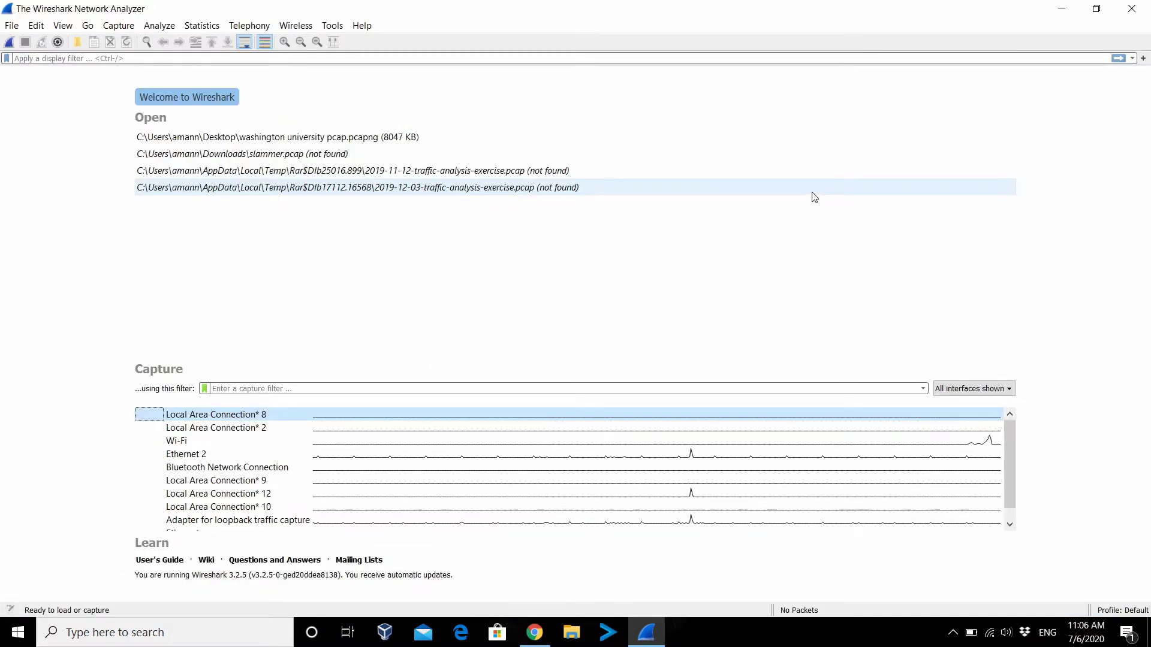
Start a live packet capture on the Wi-Fi interface
{"action": "left_click", "coordinate": [527, 389]}
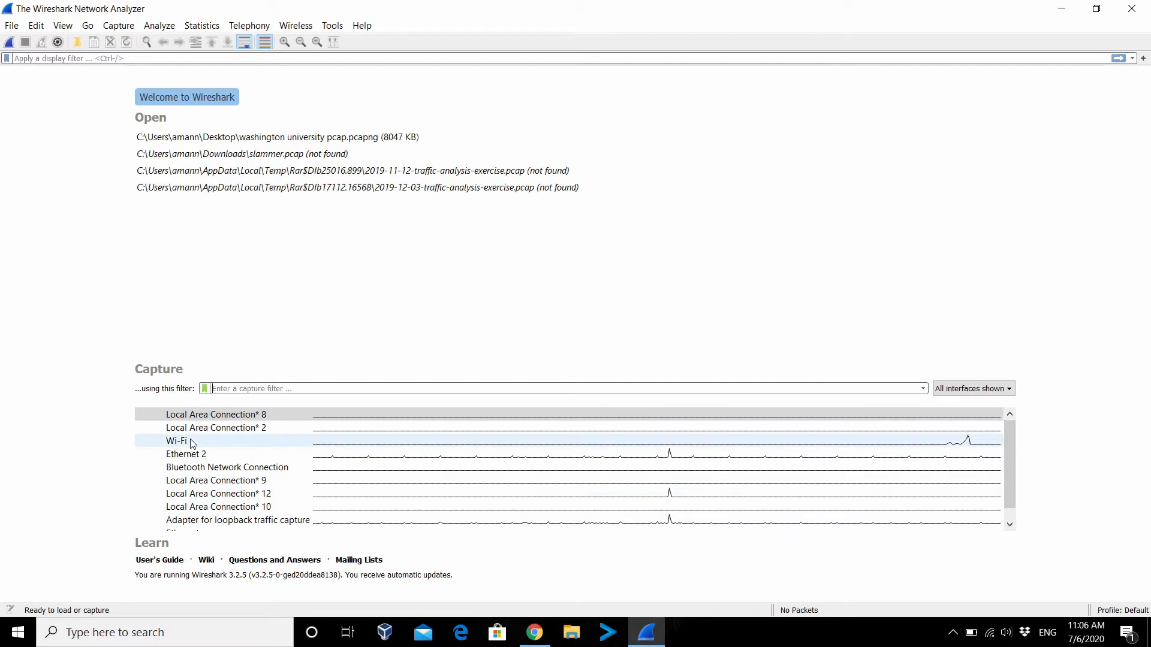
{"action": "left_click", "coordinate": [348, 448]}
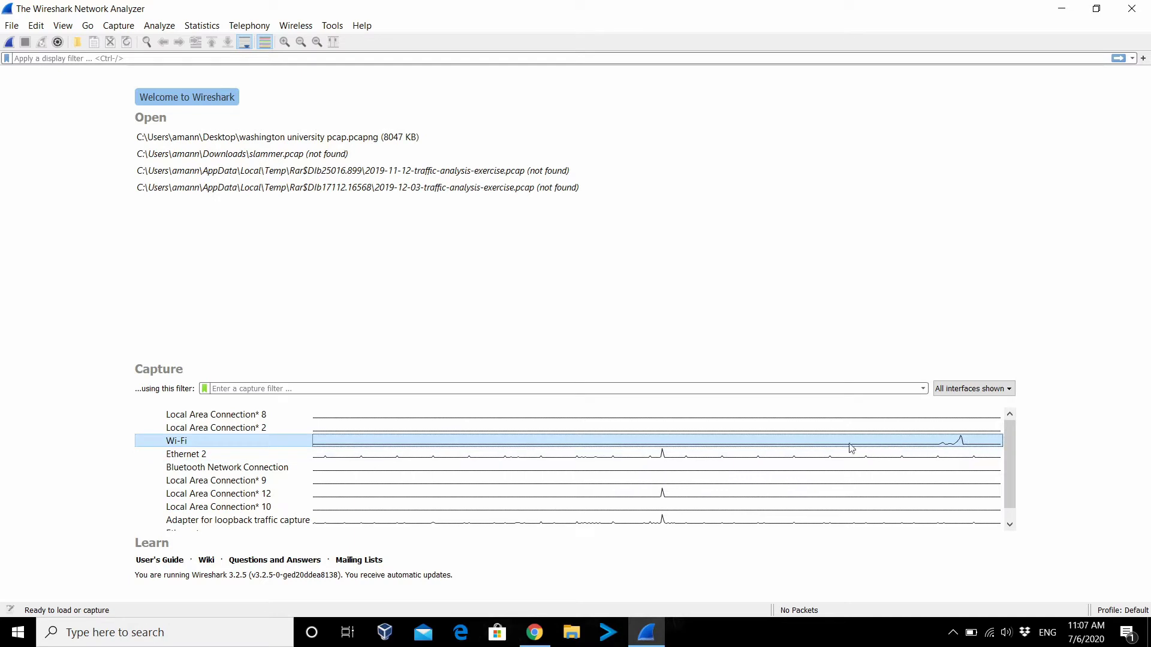
{"action": "mouse_move", "coordinate": [179, 445]}
{"action": "double_click", "coordinate": [351, 443]}
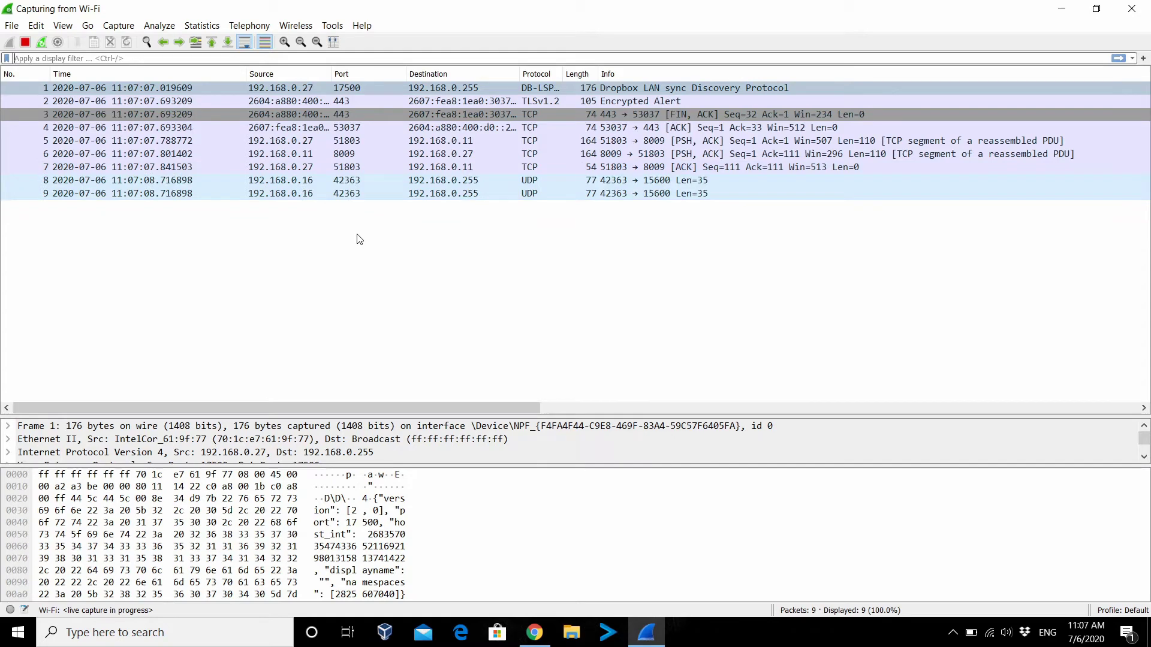
Stop the running Wi-Fi capture and start a new one without saving the captured packets
{"action": "left_click", "coordinate": [26, 42]}
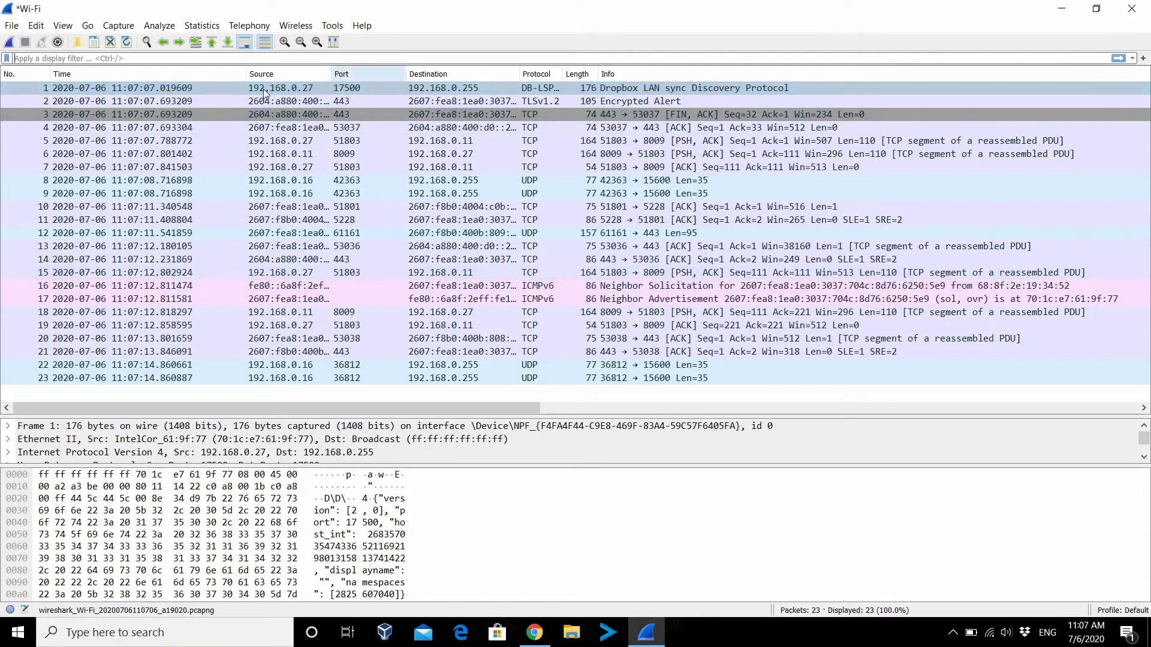
{"action": "left_click", "coordinate": [9, 43]}
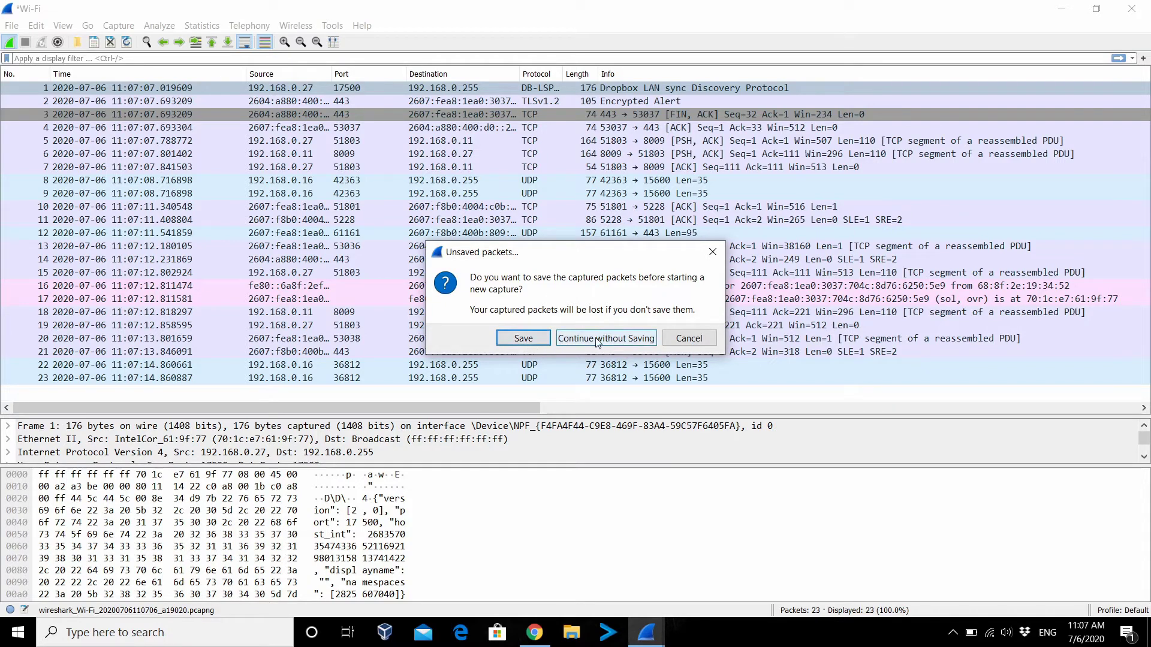
{"action": "left_click", "coordinate": [615, 340]}
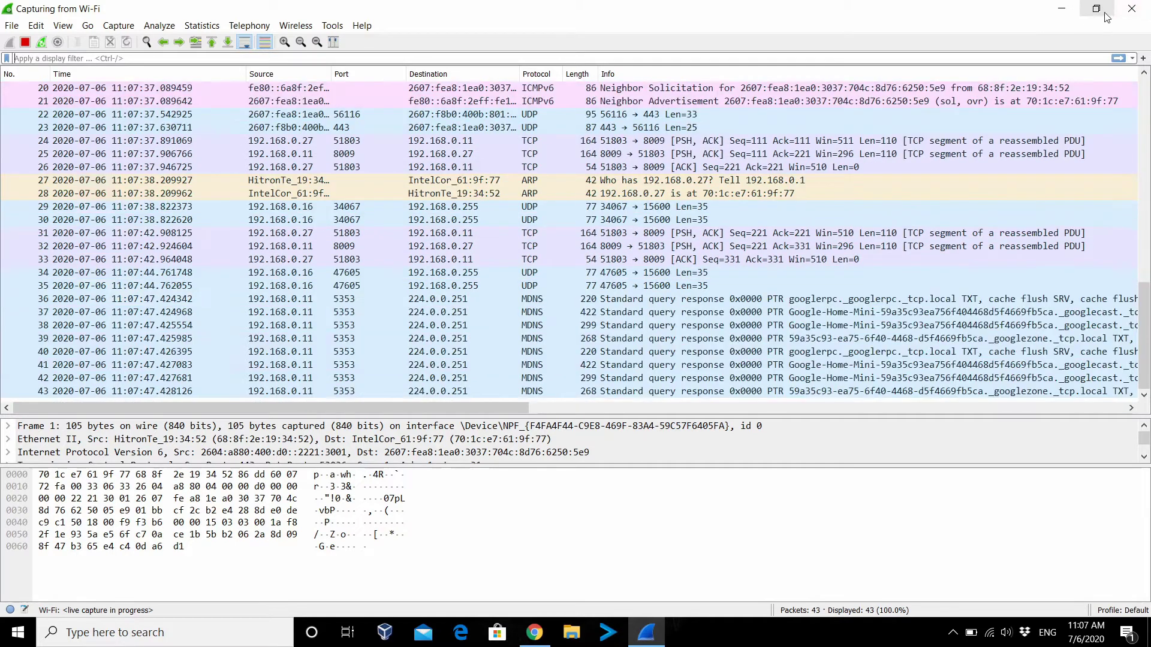
Stop the live Wi-Fi capture and quit Wireshark without saving the packets
{"action": "left_click", "coordinate": [1122, 12]}
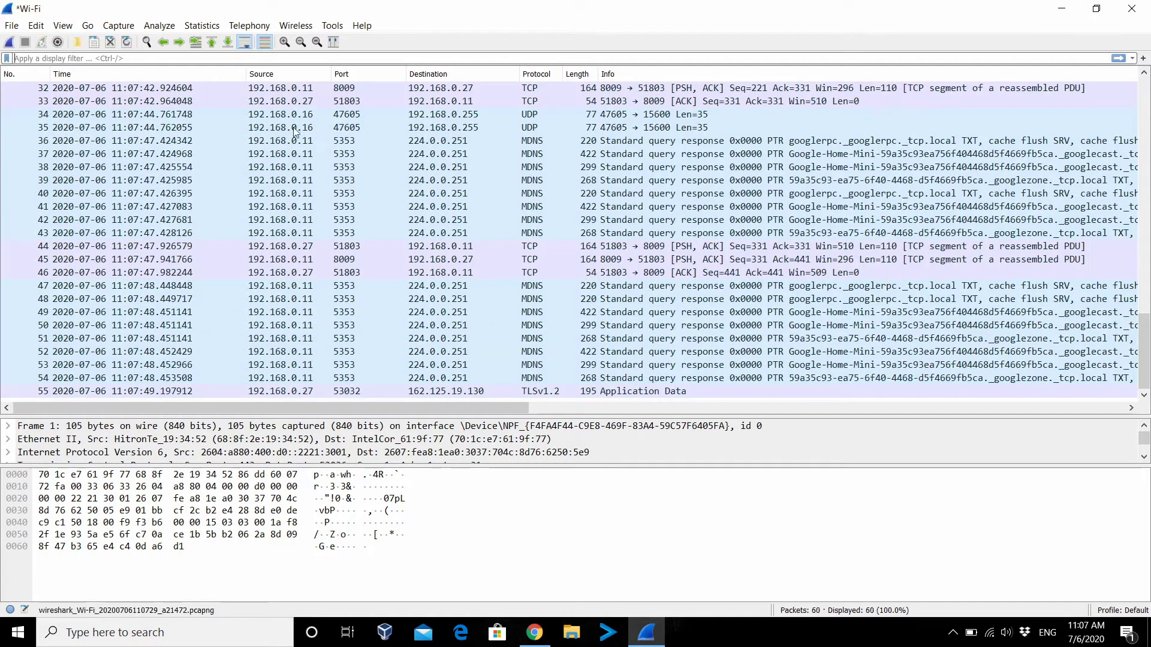
{"action": "left_click", "coordinate": [1131, 8]}
{"action": "left_click", "coordinate": [608, 332]}
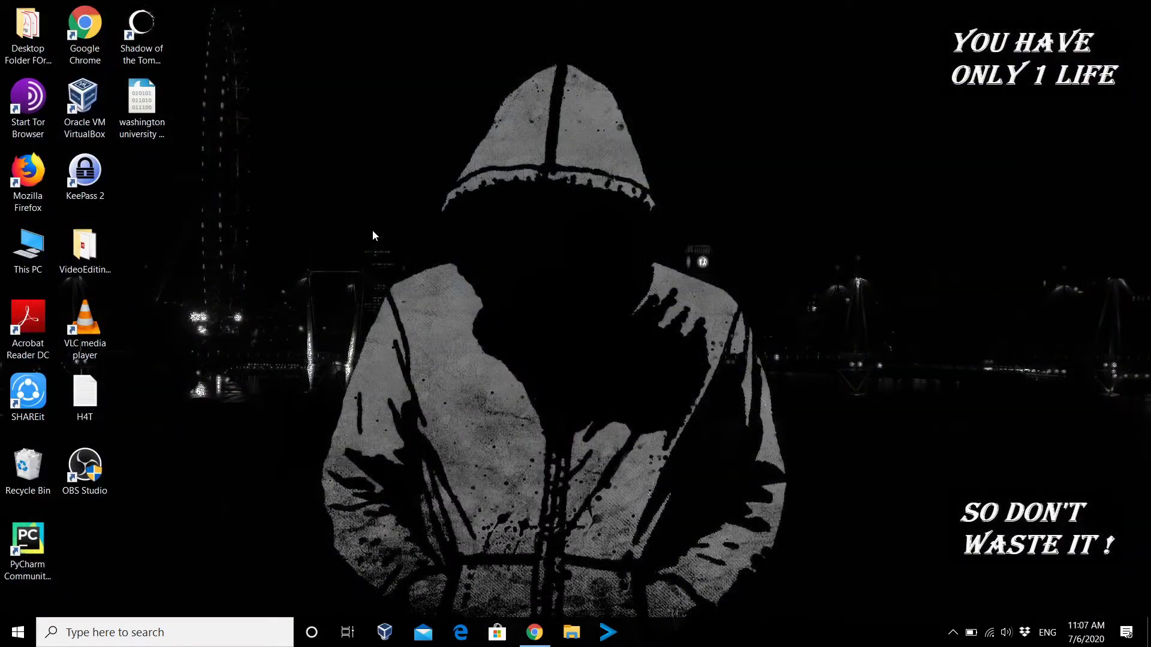
Open the "washington university pcap" capture file from the desktop in Wireshark
{"action": "left_click", "coordinate": [139, 114]}
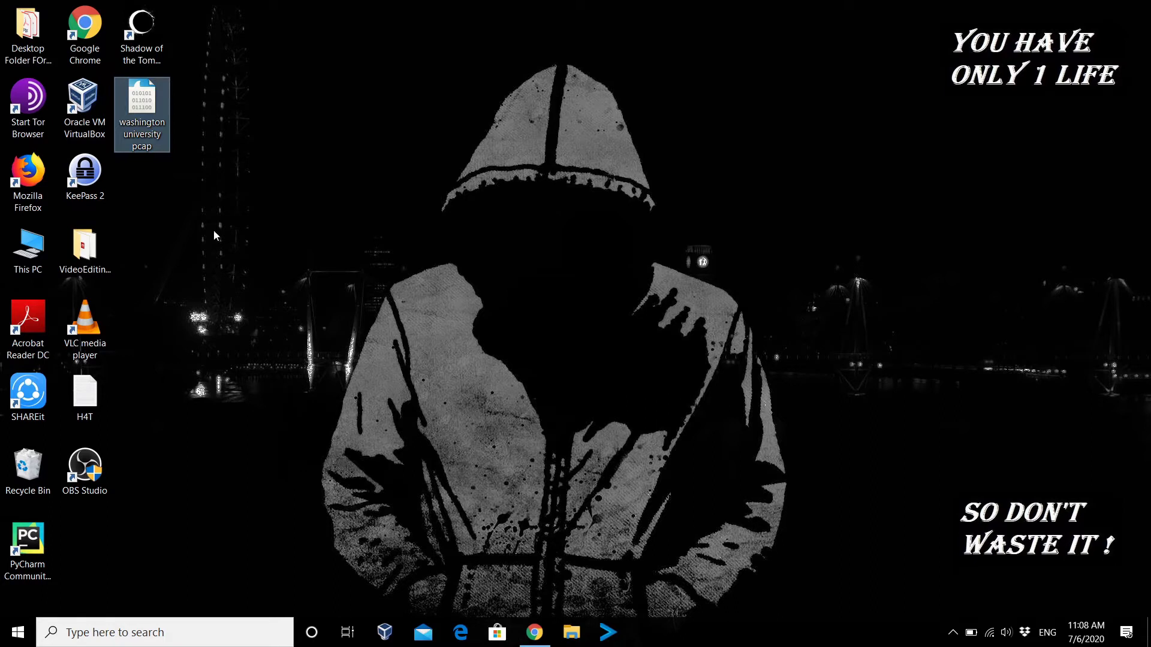
{"action": "double_click", "coordinate": [151, 105]}
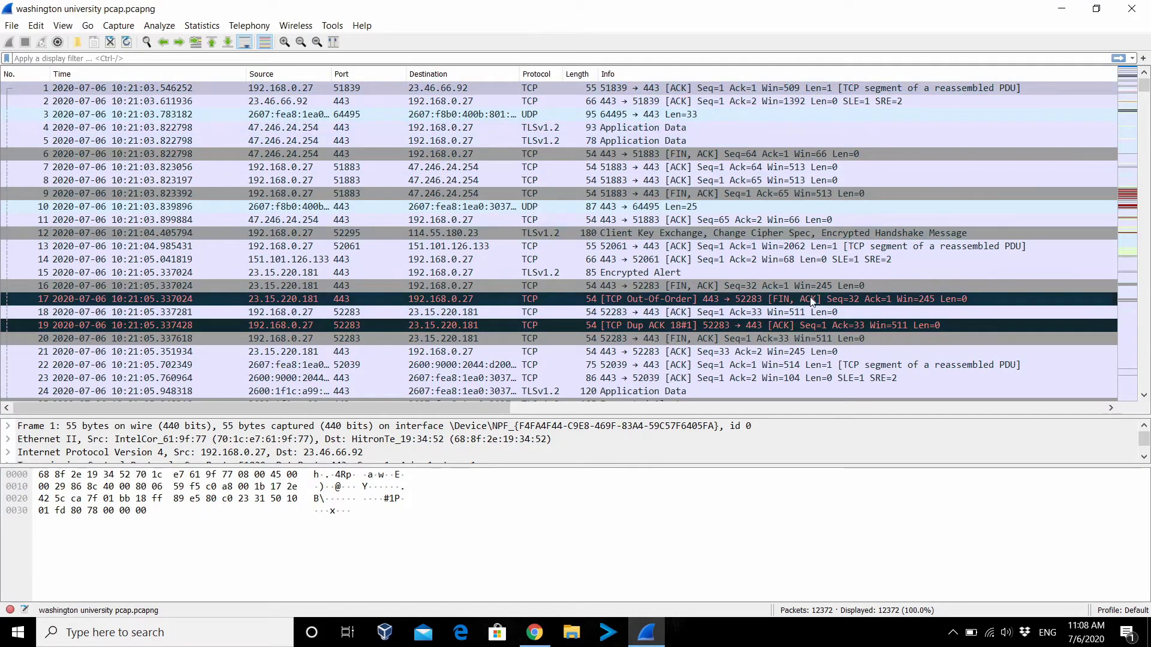
{"action": "scroll", "coordinate": [617, 270], "scroll_direction": "down", "scroll_amount": 5}
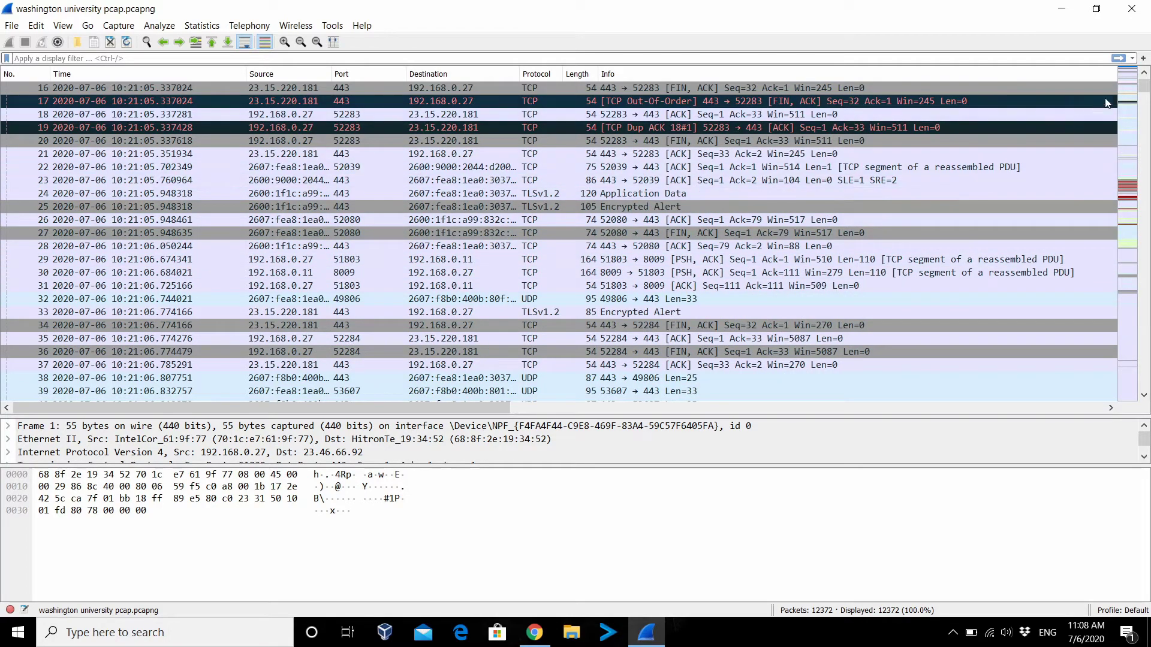
Switch to Chrome to view the University of Washington homepage and return to the capture in Wireshark
{"action": "left_click", "coordinate": [534, 633]}
{"action": "left_click", "coordinate": [45, 15]}
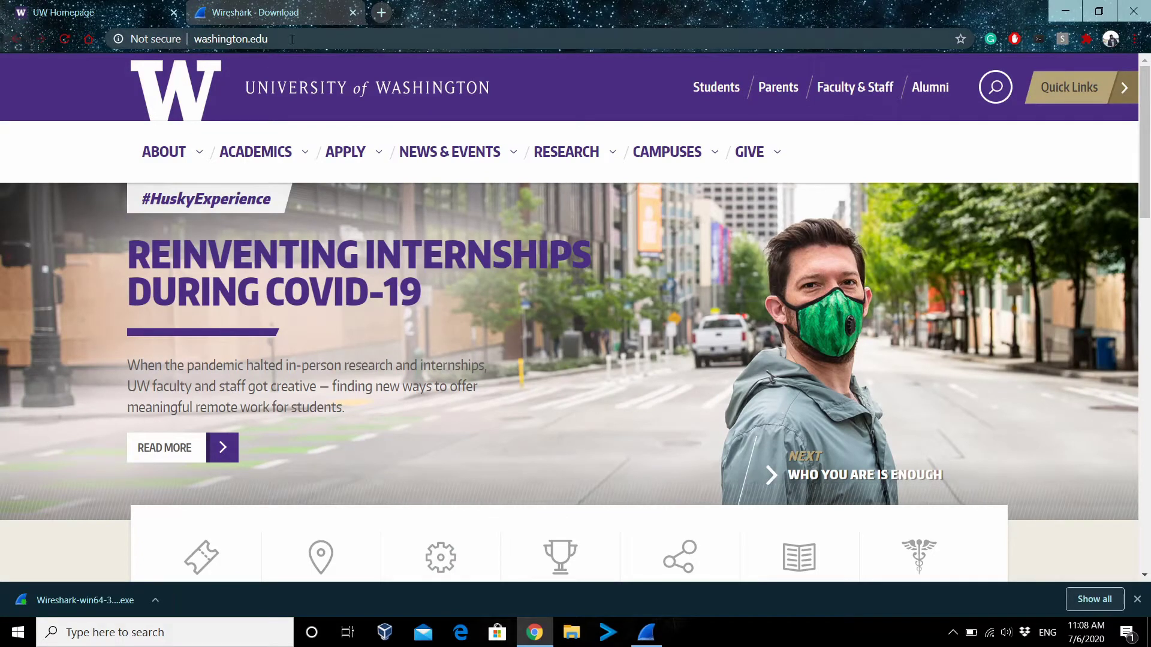
{"action": "left_click", "coordinate": [646, 632]}
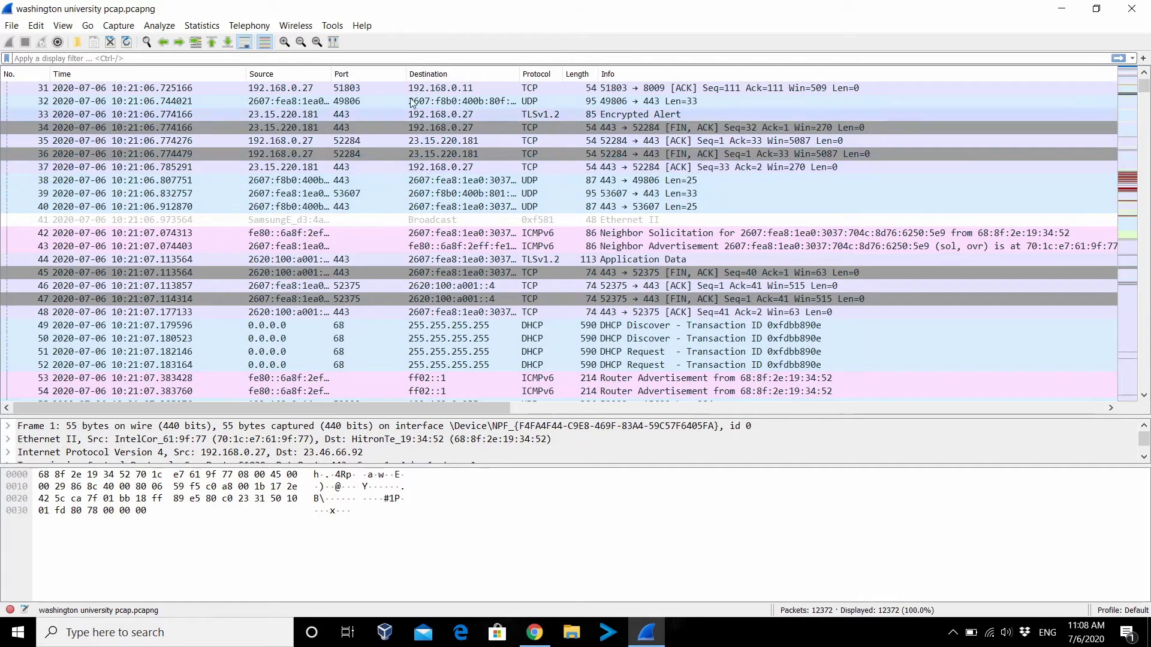
Examine the protocols of the captured packets in the packet list, from the TCP packet 31 onward
{"action": "left_click", "coordinate": [530, 90]}
{"action": "left_click", "coordinate": [532, 102]}
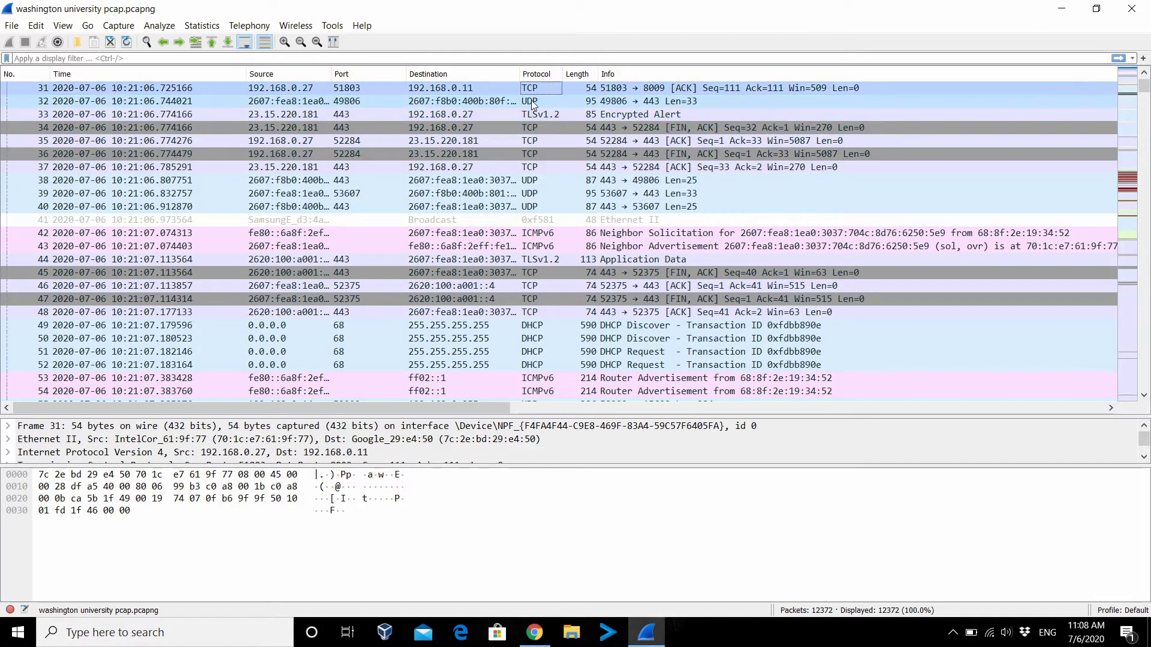
{"action": "scroll", "coordinate": [543, 259], "scroll_direction": "down", "scroll_amount": 4}
{"action": "scroll", "coordinate": [543, 257], "scroll_direction": "down", "scroll_amount": 20}
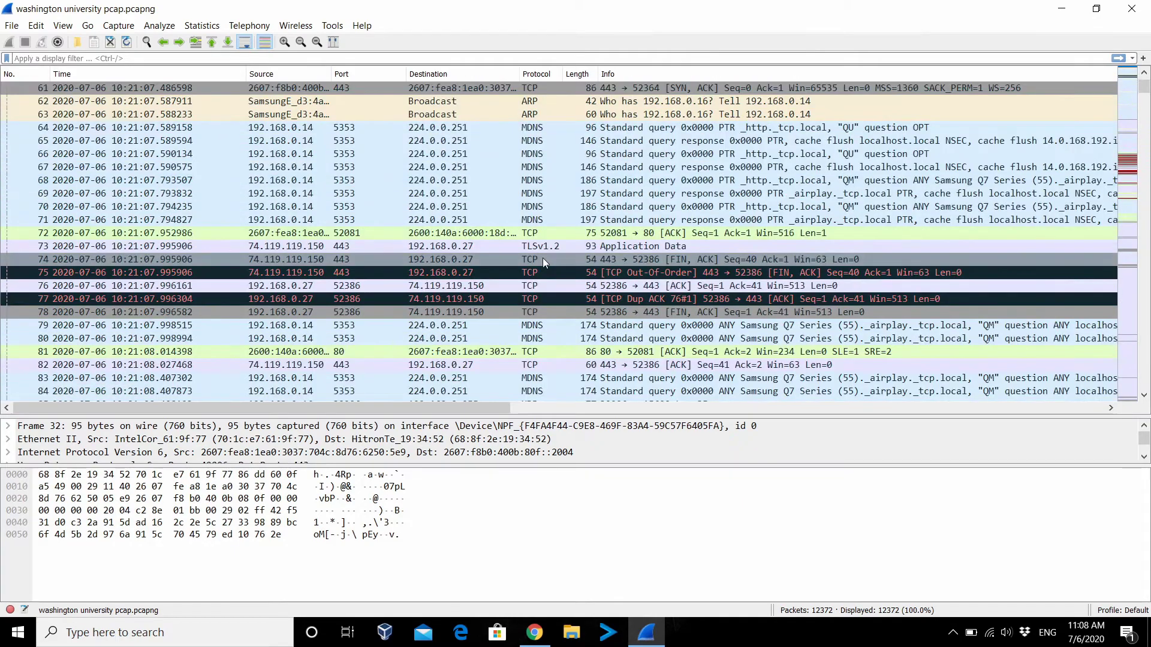
{"action": "scroll", "coordinate": [541, 258], "scroll_direction": "down", "scroll_amount": 14}
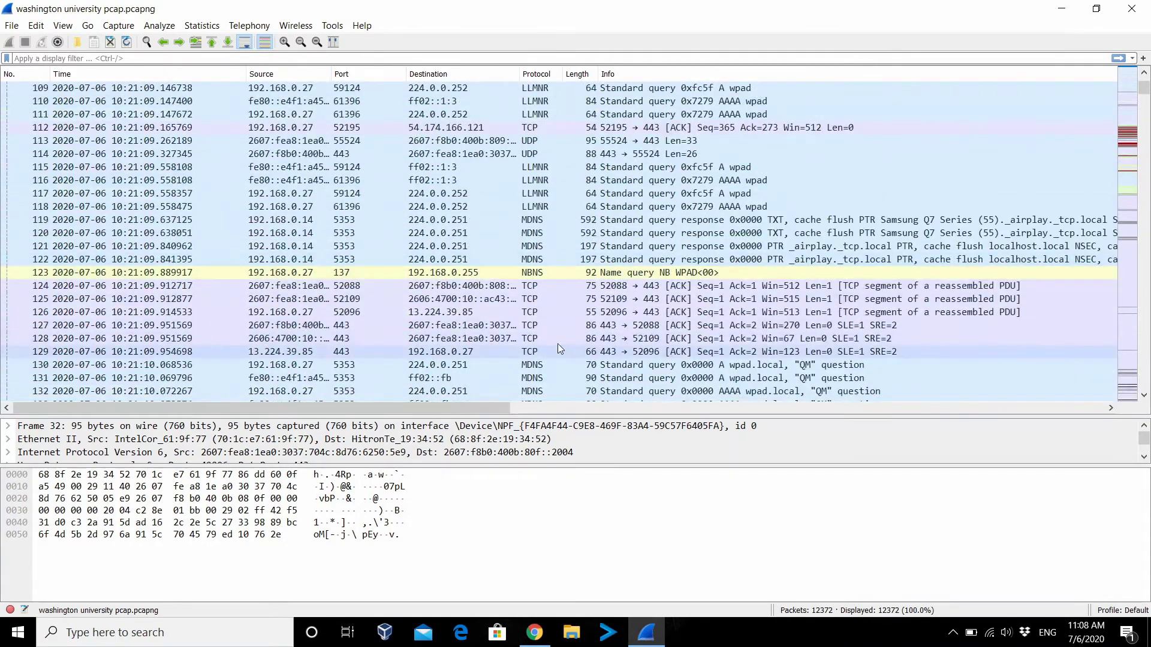
{"action": "scroll", "coordinate": [538, 331], "scroll_direction": "down", "scroll_amount": 4}
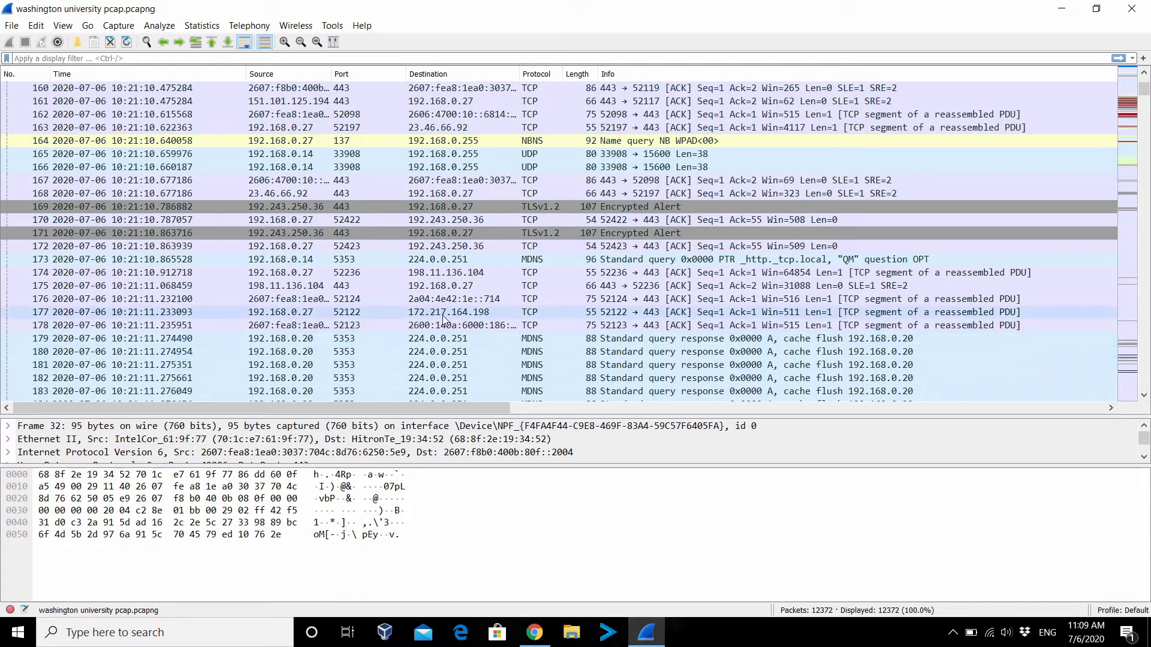
Examine the capture's Protocol Hierarchy statistics for IPv6, IPv4, UDP and TCP, and close the statistics window
{"action": "left_click", "coordinate": [202, 25]}
{"action": "left_click", "coordinate": [228, 67]}
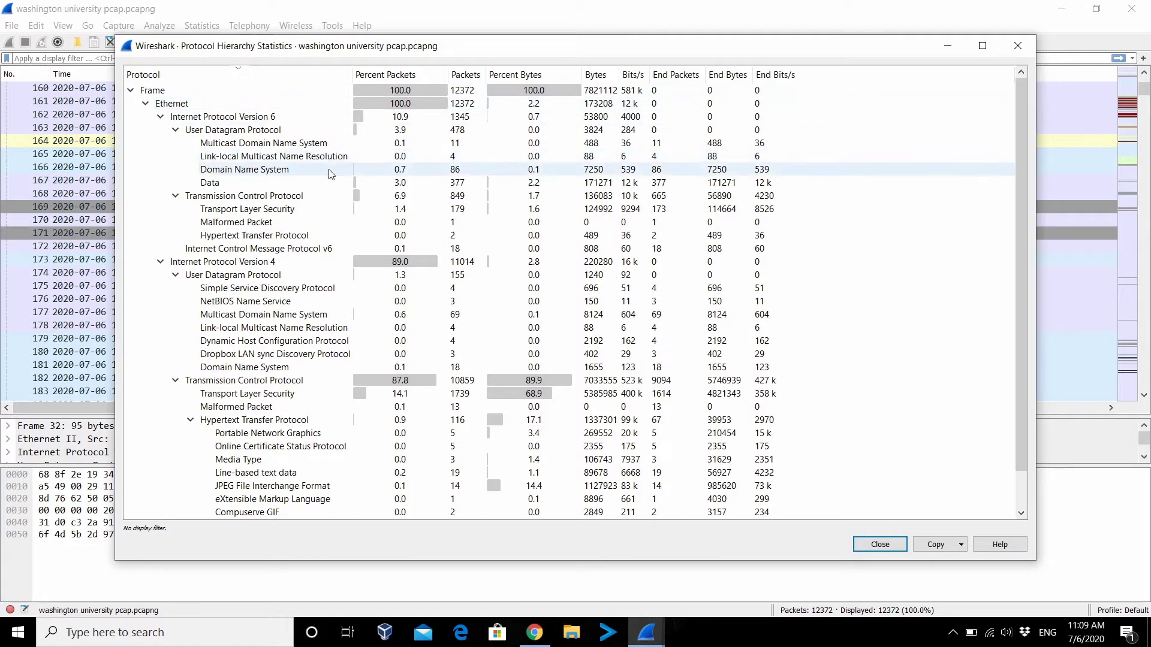
{"action": "left_click", "coordinate": [259, 117]}
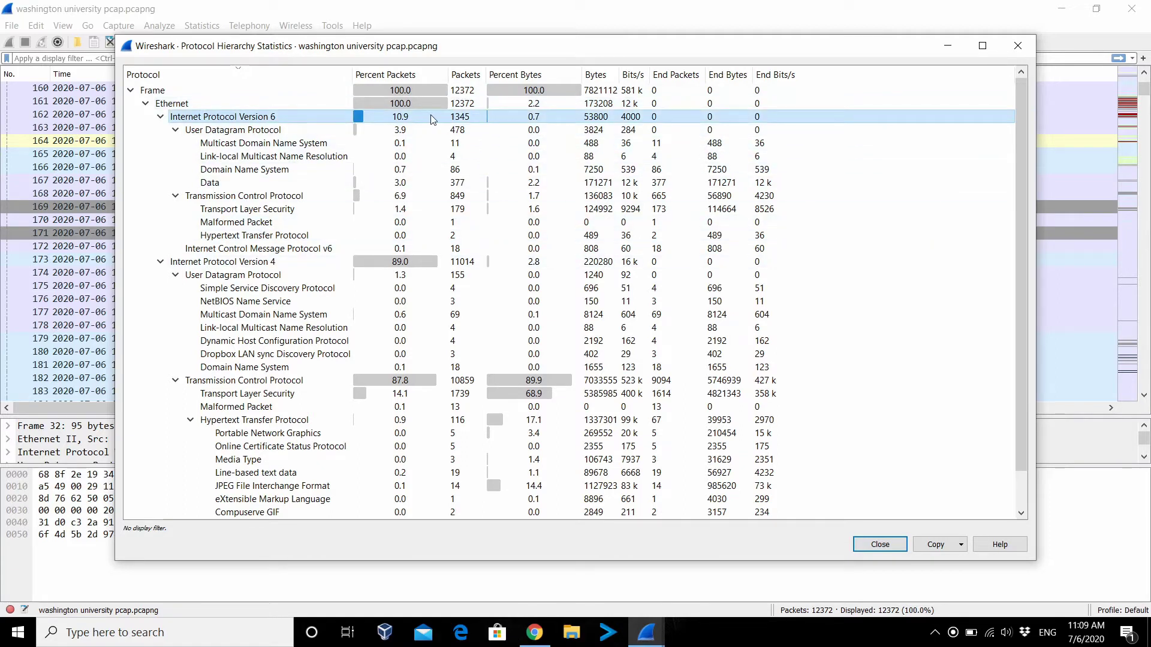
{"action": "left_click", "coordinate": [230, 264]}
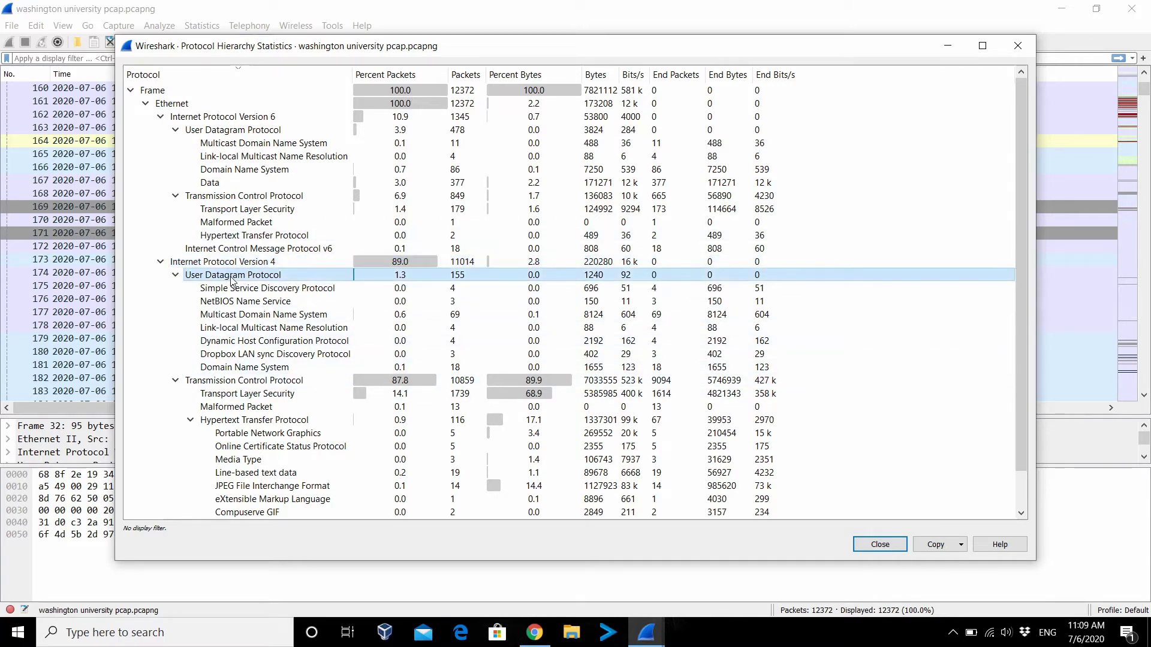
{"action": "left_click", "coordinate": [237, 382]}
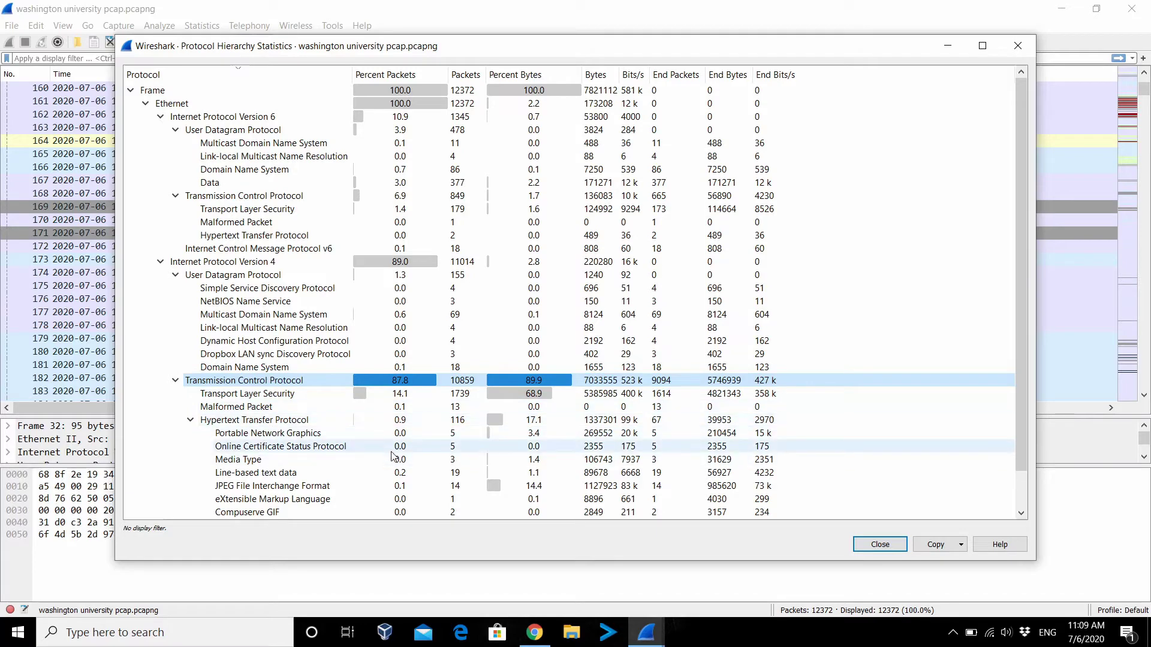
{"action": "left_click", "coordinate": [480, 419]}
{"action": "left_click", "coordinate": [441, 377]}
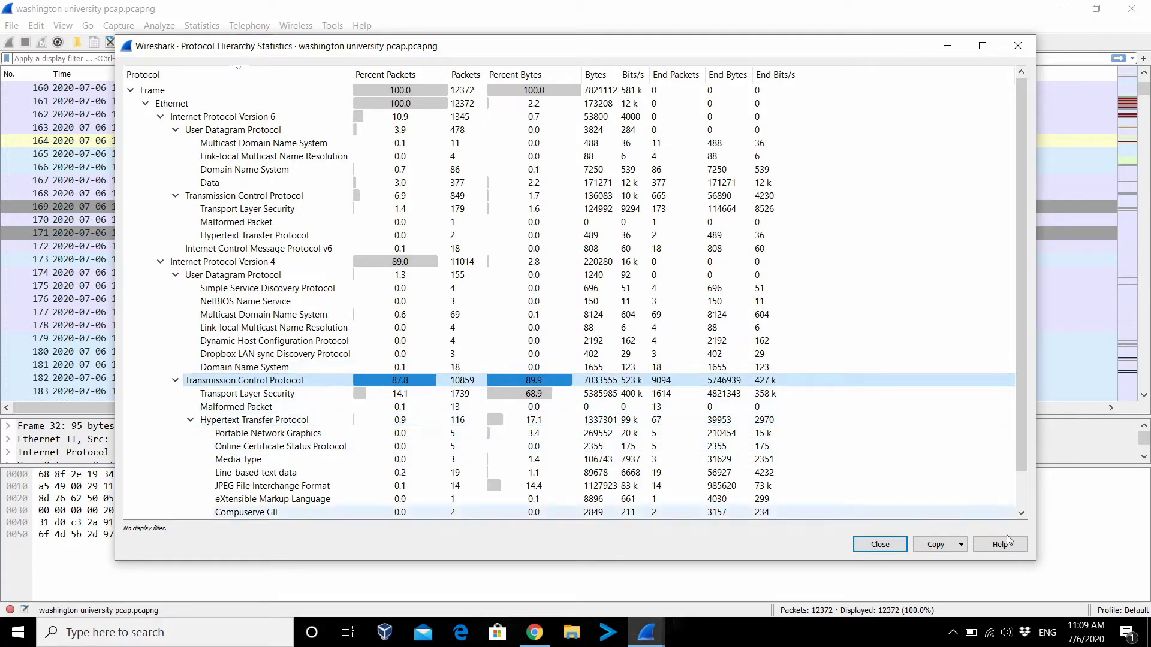
{"action": "key", "text": "Escape"}
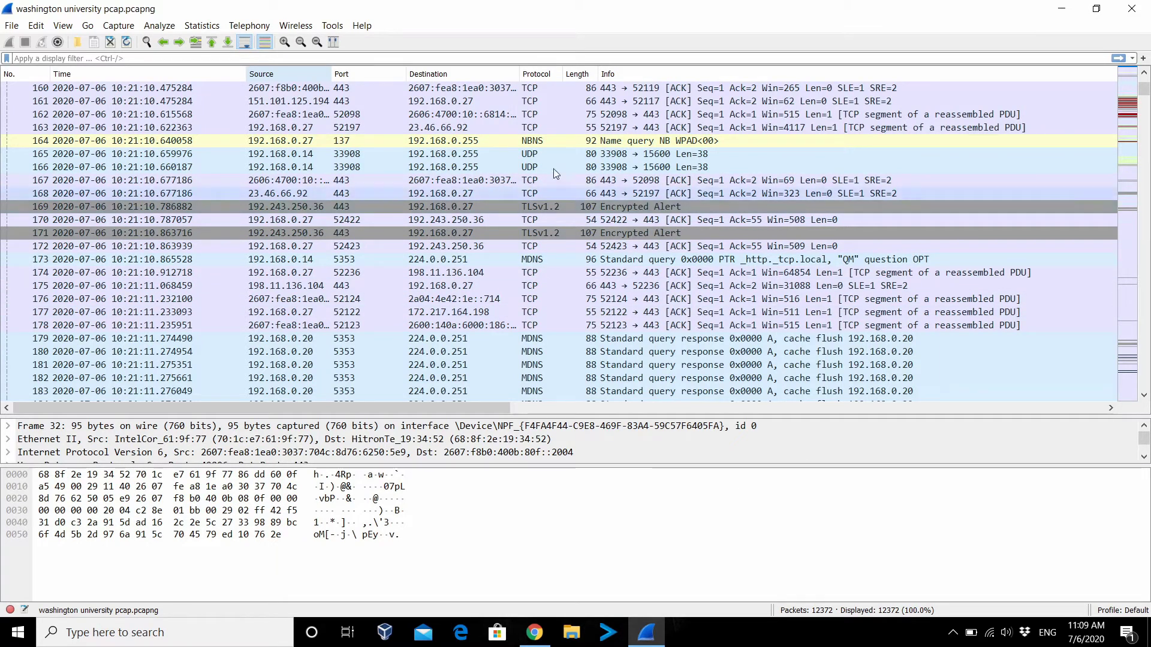
Apply the display filter "http" to the capture
{"action": "left_click", "coordinate": [384, 58]}
{"action": "type", "text": "ht"}
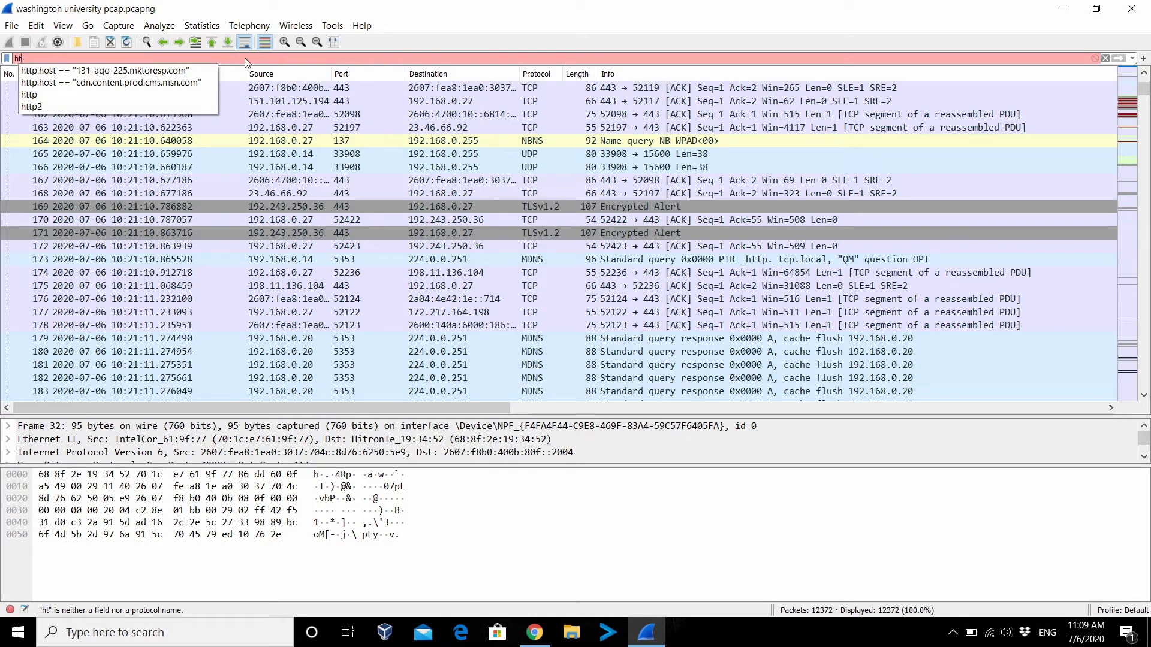
{"action": "double_click", "coordinate": [66, 56]}
{"action": "left_click", "coordinate": [48, 58]}
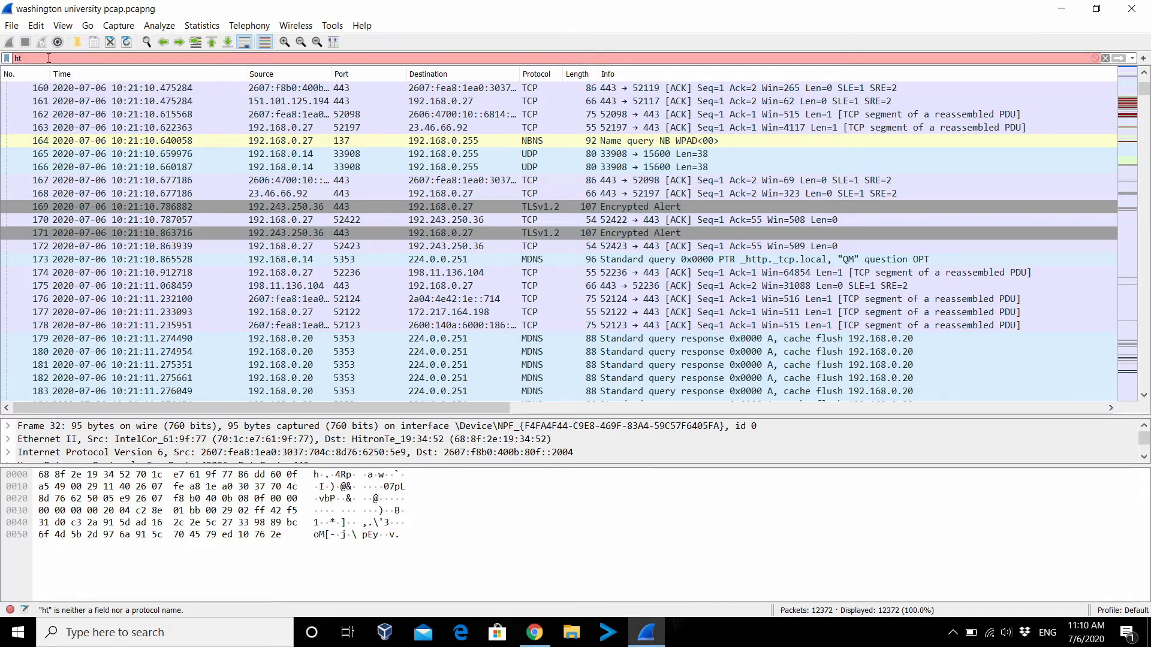
{"action": "type", "text": "tp"}
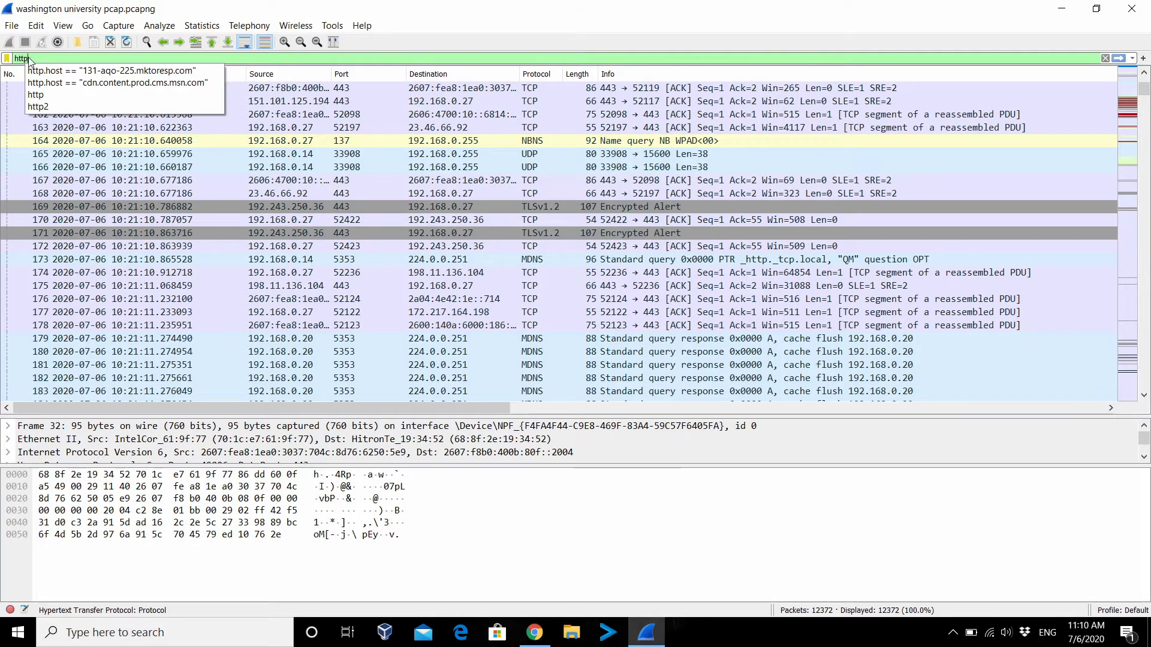
{"action": "left_click", "coordinate": [72, 57]}
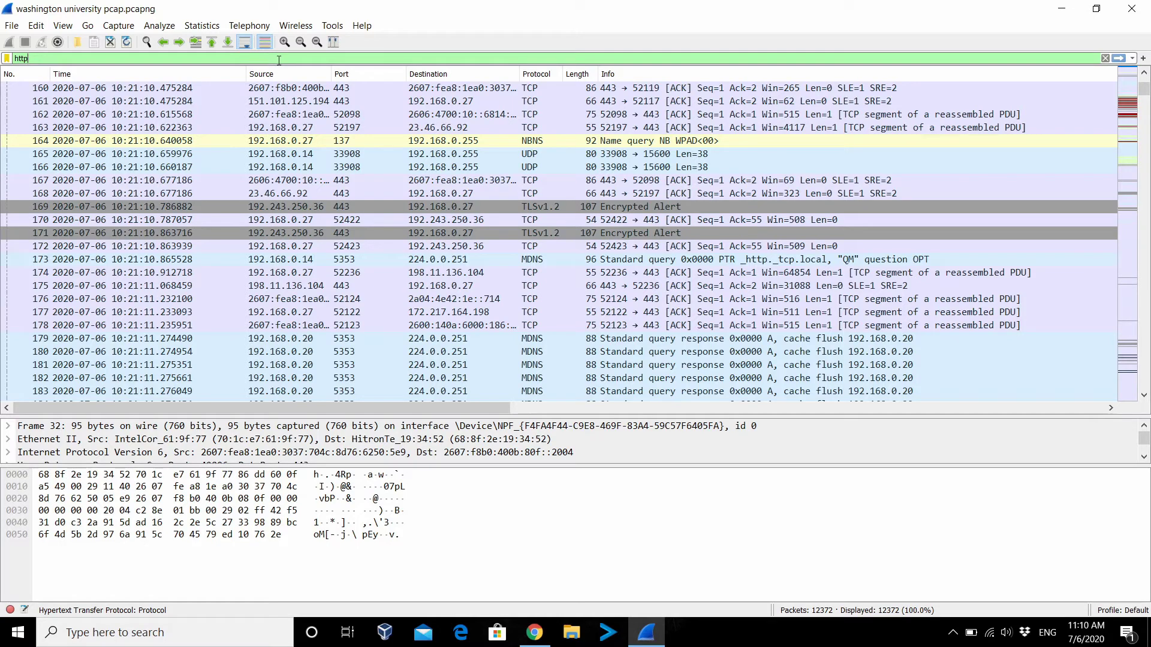
{"action": "key", "text": "Return"}
Look through the filtered HTTP packets and their request and response information
{"action": "left_click_drag", "start_coordinate": [530, 93], "coordinate": [531, 184]}
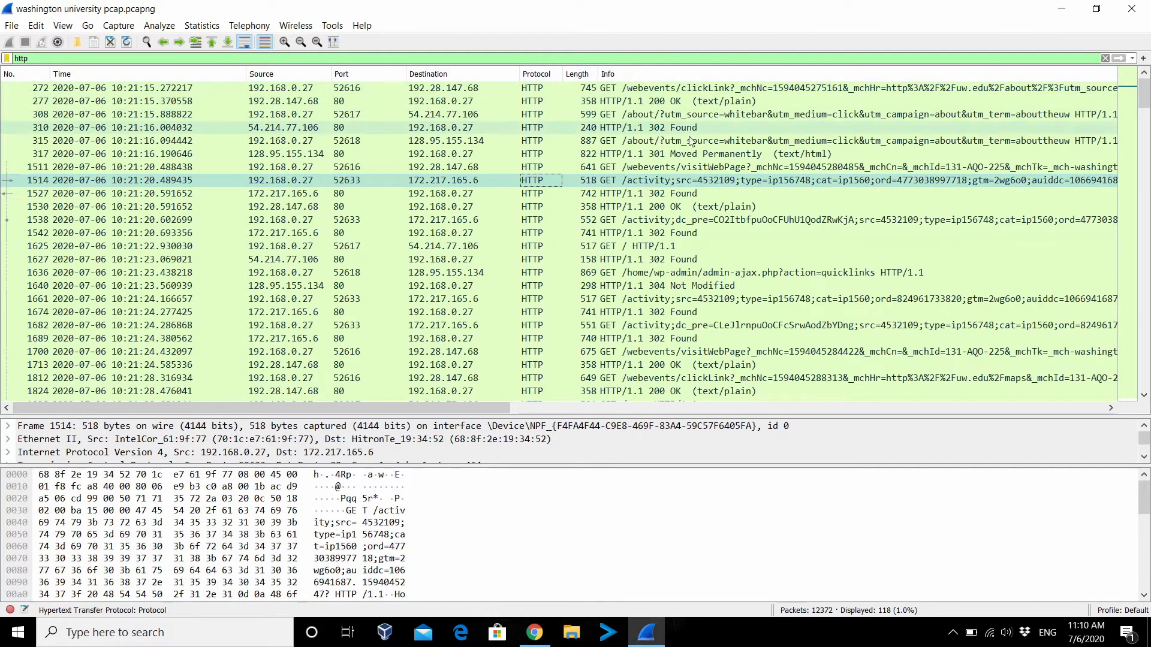
{"action": "scroll", "coordinate": [686, 133], "scroll_direction": "down", "scroll_amount": 15}
{"action": "scroll", "coordinate": [681, 257], "scroll_direction": "up", "scroll_amount": 15}
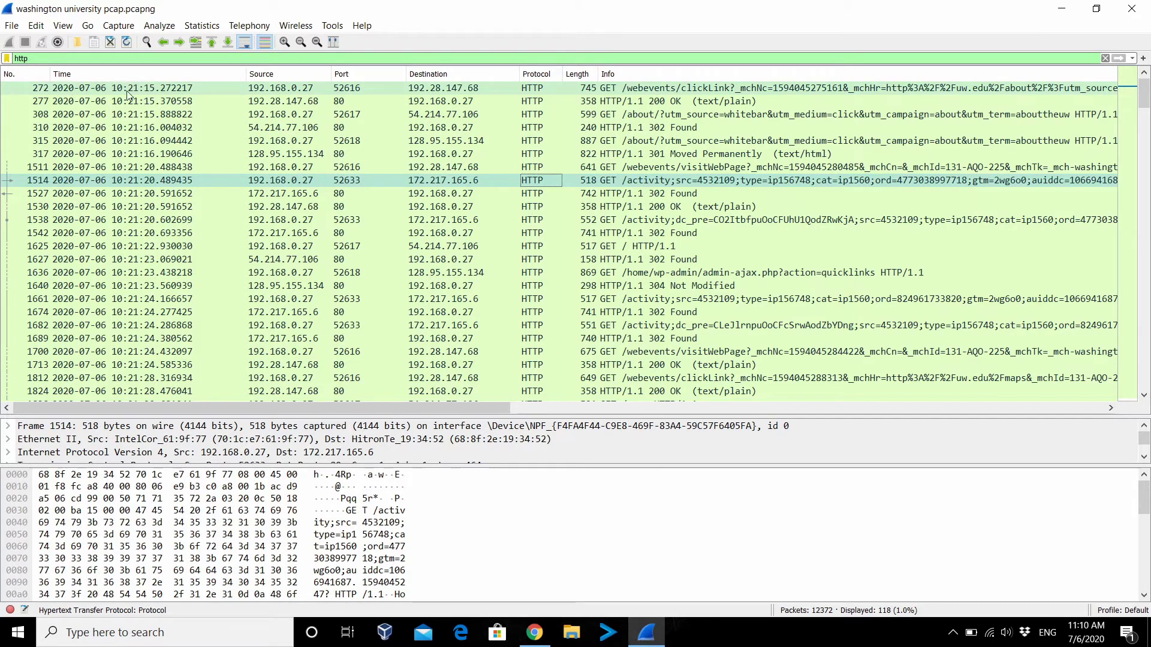
Review the time display format options for the packet timestamps, leave them unchanged, and select packet 277
{"action": "left_click", "coordinate": [52, 90]}
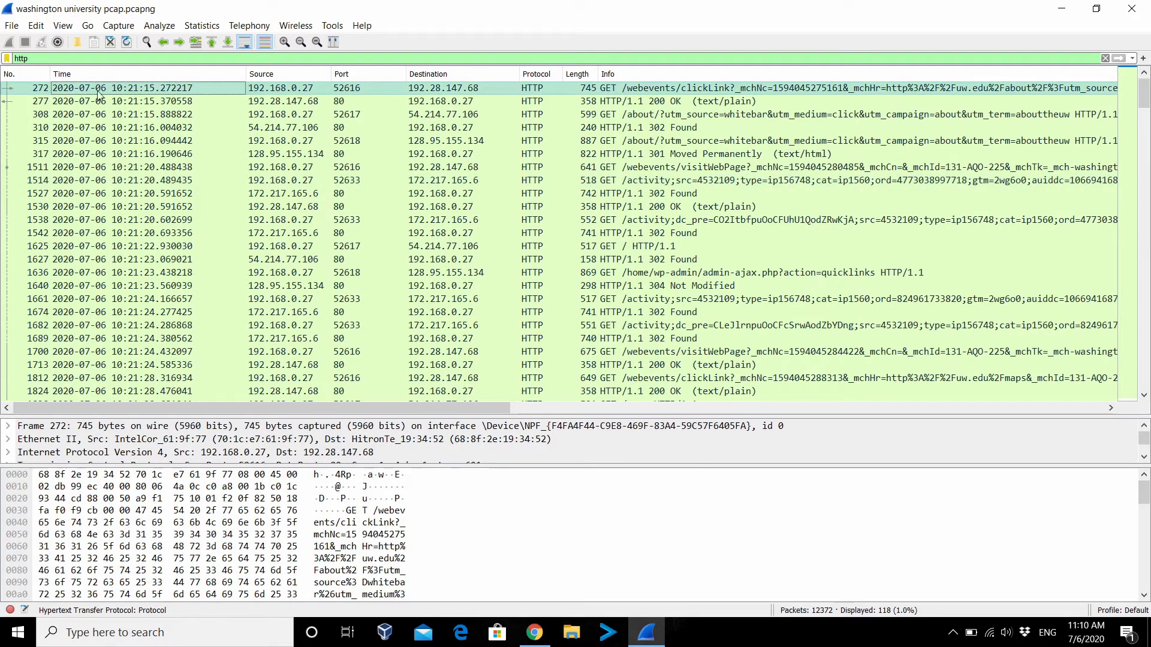
{"action": "left_click", "coordinate": [63, 25]}
{"action": "mouse_move", "coordinate": [121, 155]}
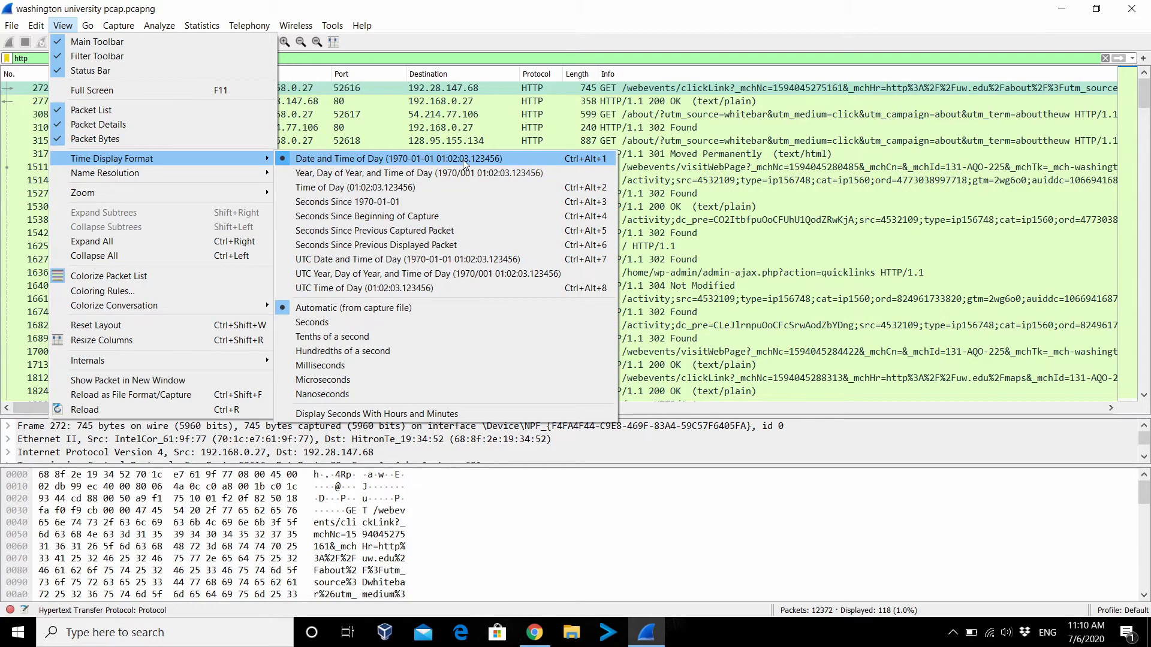
{"action": "left_click", "coordinate": [358, 99]}
{"action": "left_click", "coordinate": [182, 102]}
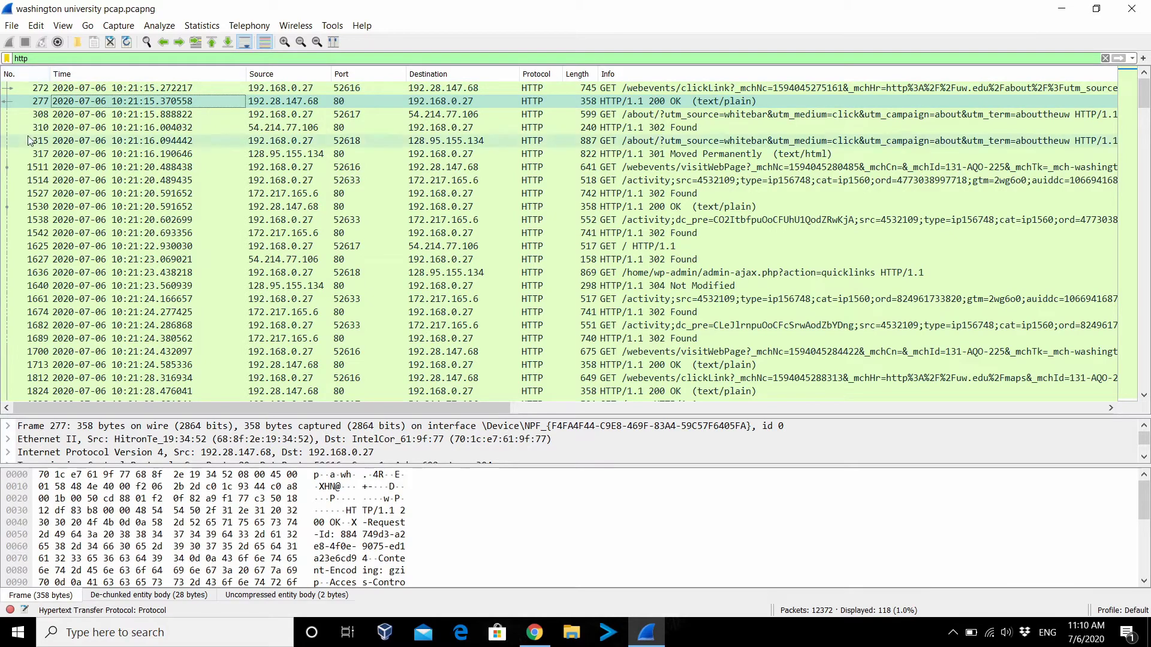
Remove the No. column from the packet list
{"action": "right_click", "coordinate": [24, 70]}
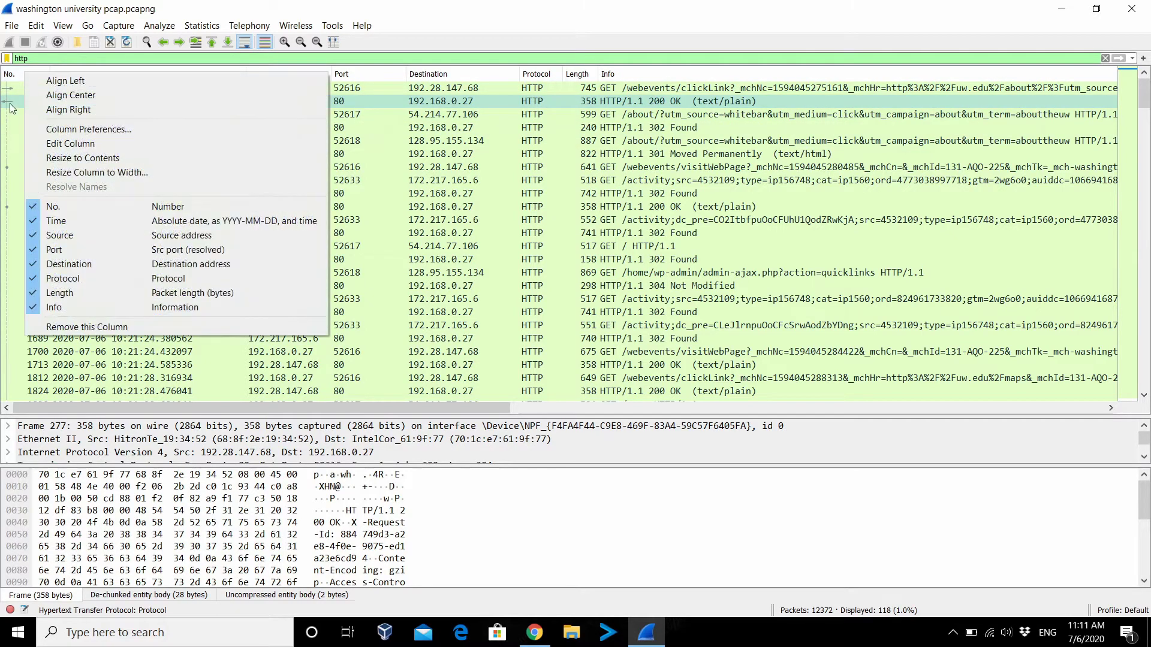
{"action": "left_click", "coordinate": [96, 324]}
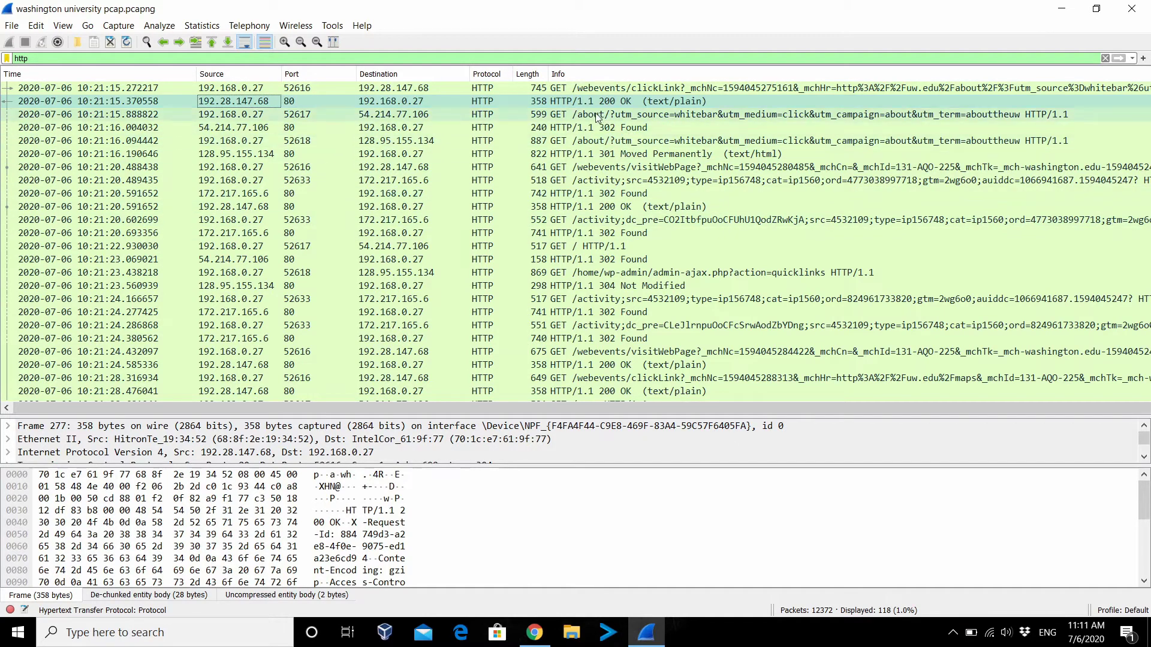
Open packet 272 in its own window, expand its Hypertext Transfer Protocol section and examine the request headers, including Origin
{"action": "left_click", "coordinate": [627, 90]}
{"action": "double_click", "coordinate": [626, 90]}
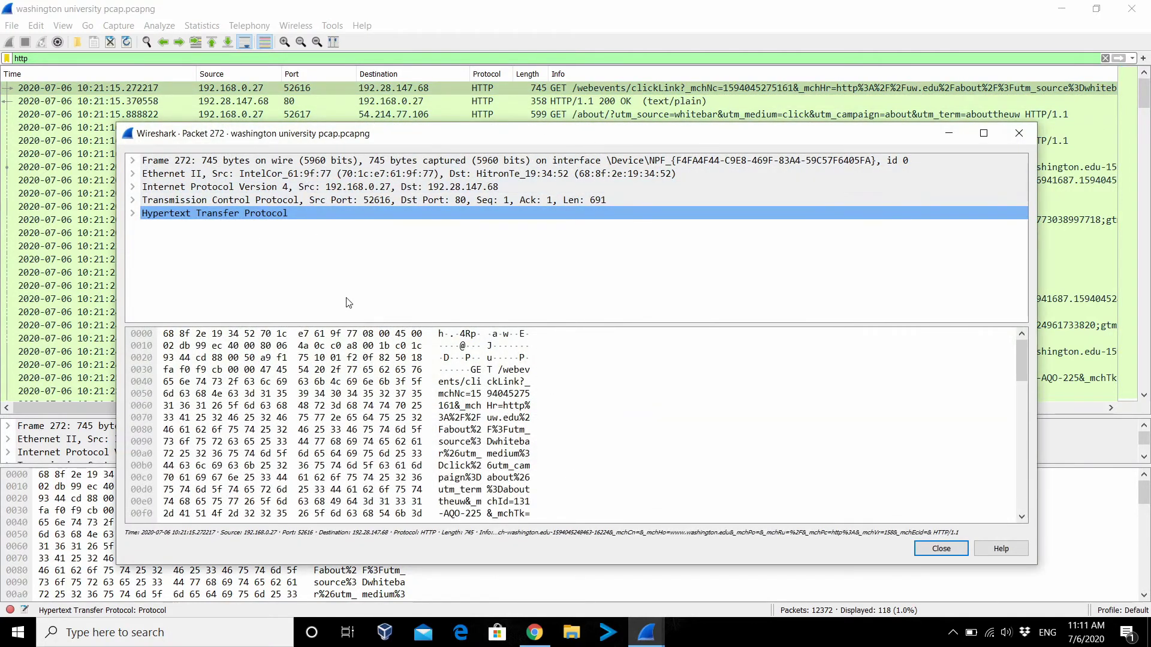
{"action": "left_click", "coordinate": [132, 214]}
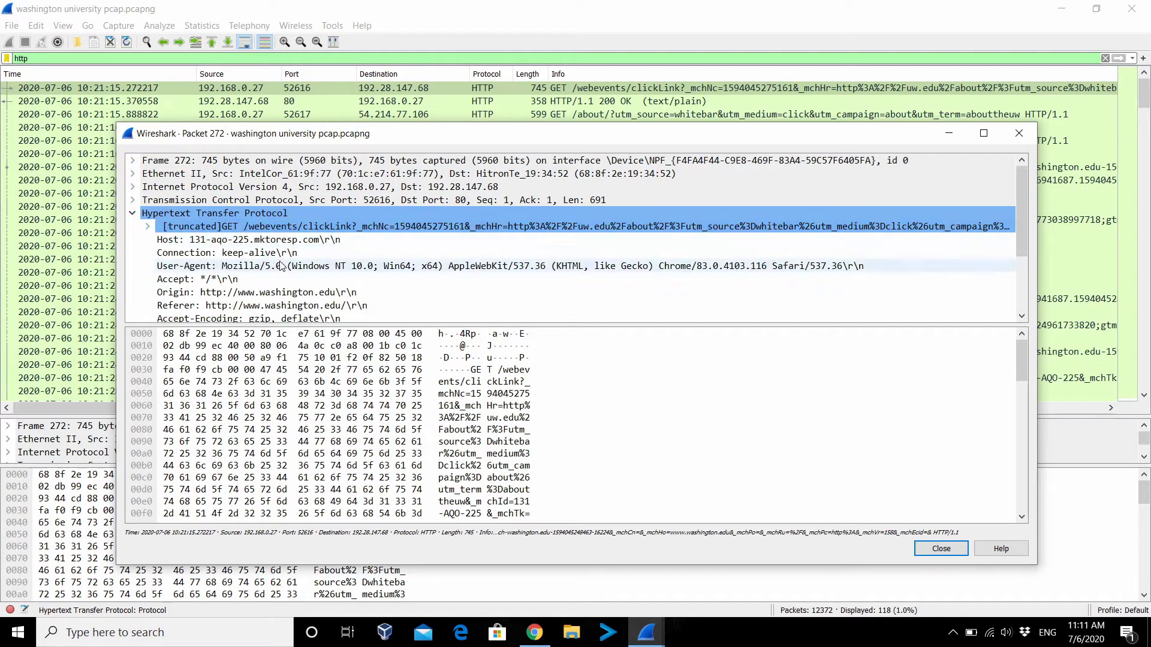
{"action": "scroll", "coordinate": [281, 255], "scroll_direction": "down", "scroll_amount": 2}
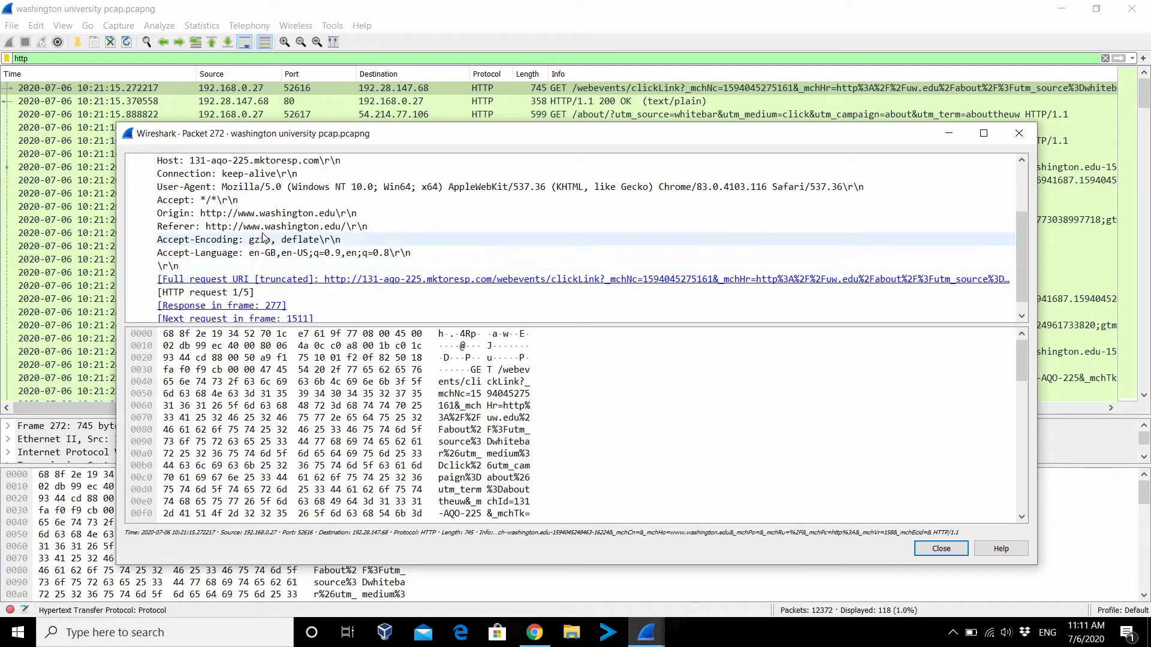
{"action": "left_click", "coordinate": [283, 216]}
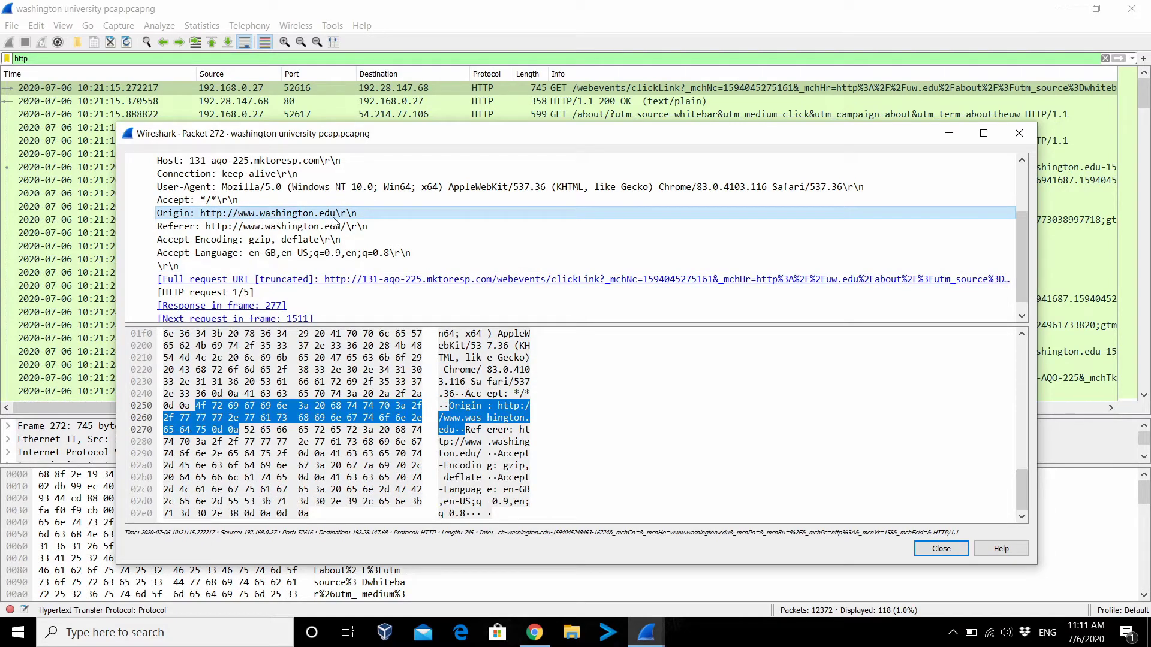
{"action": "scroll", "coordinate": [333, 222], "scroll_direction": "up", "scroll_amount": 1}
Filter the capture by packet 272's Host header, using the filter http.host == "131-aqo-225.mktoresp.com"
{"action": "left_click", "coordinate": [218, 204]}
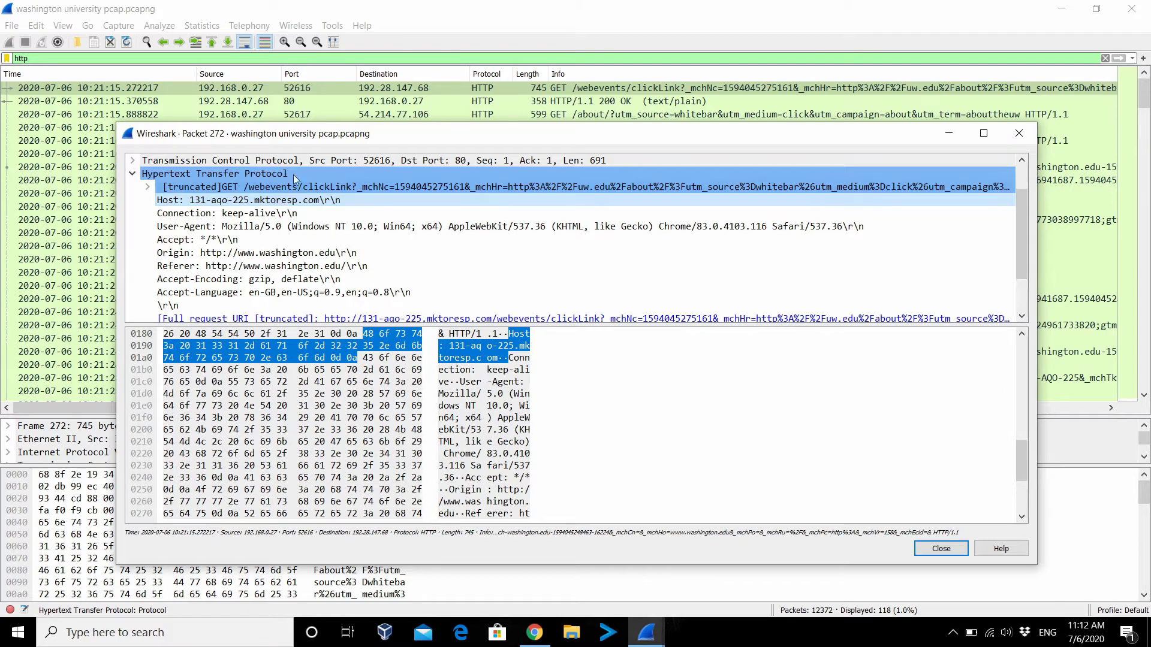
{"action": "right_click", "coordinate": [231, 203]}
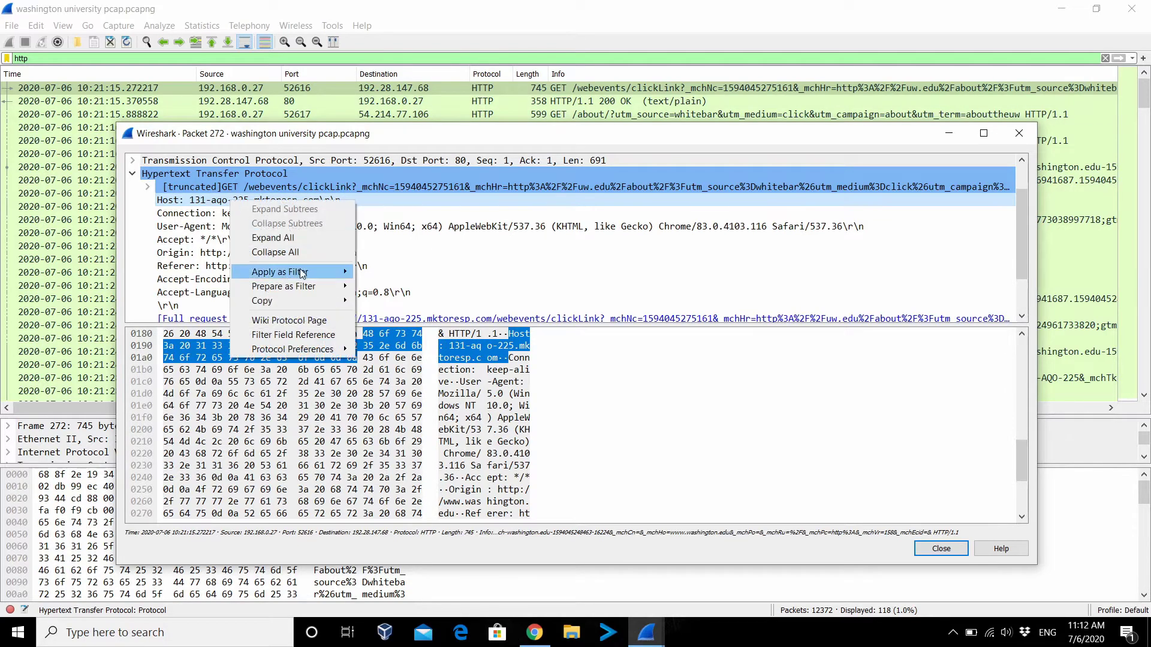
{"action": "mouse_move", "coordinate": [303, 272]}
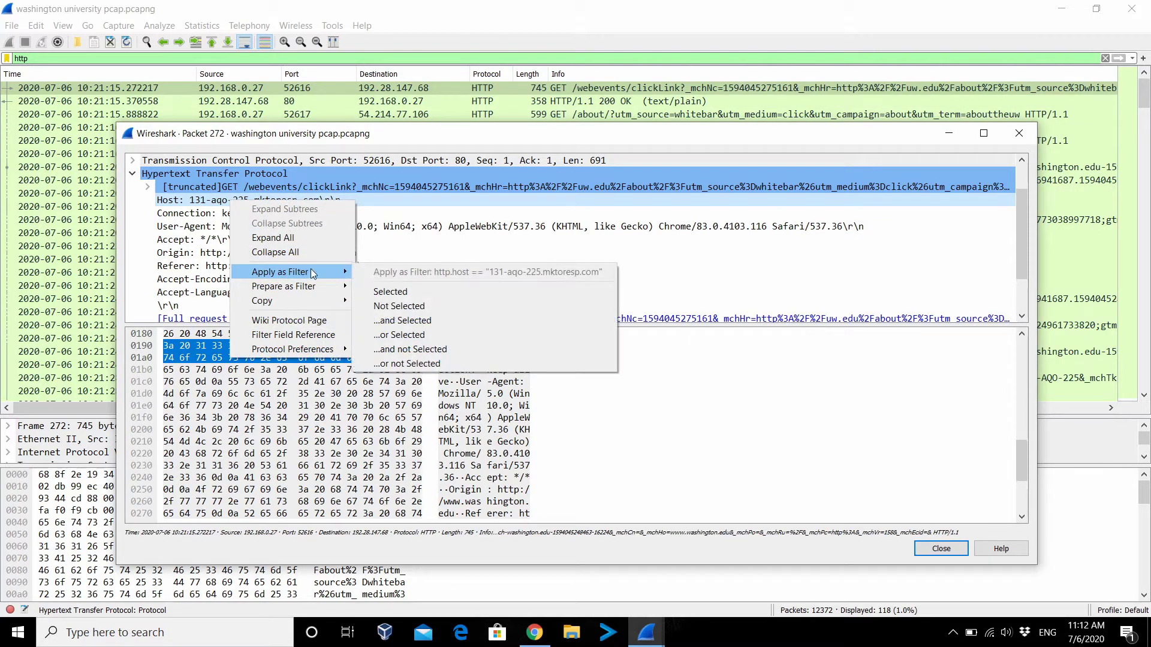
{"action": "left_click", "coordinate": [390, 291]}
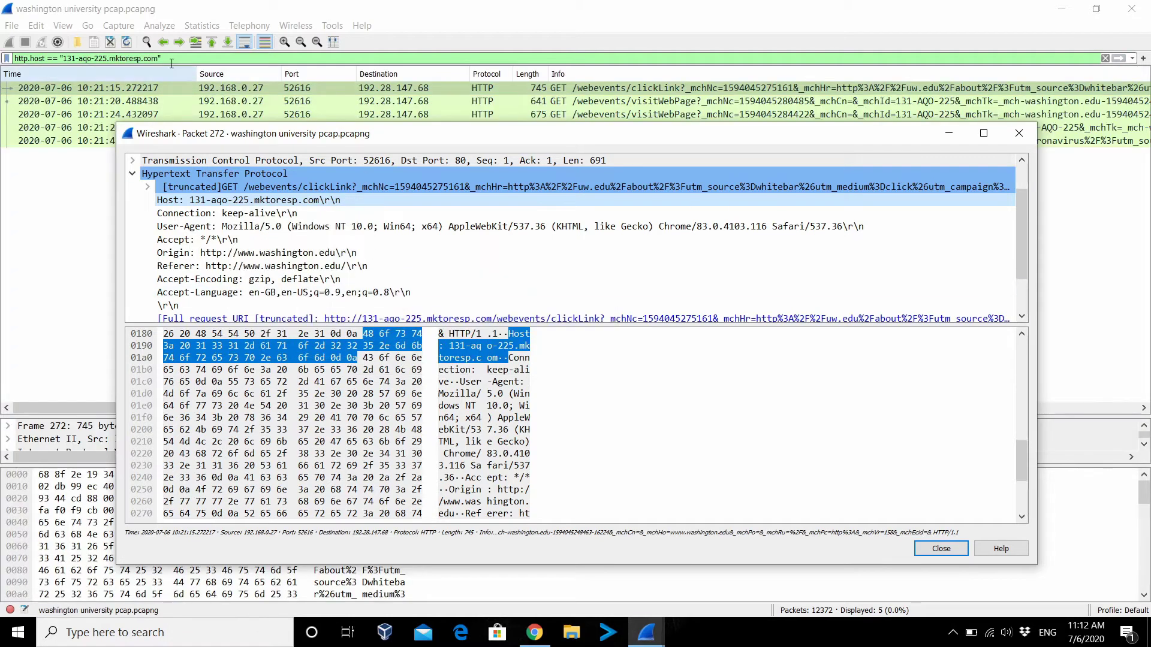
{"action": "left_click_drag", "start_coordinate": [160, 58], "coordinate": [10, 59]}
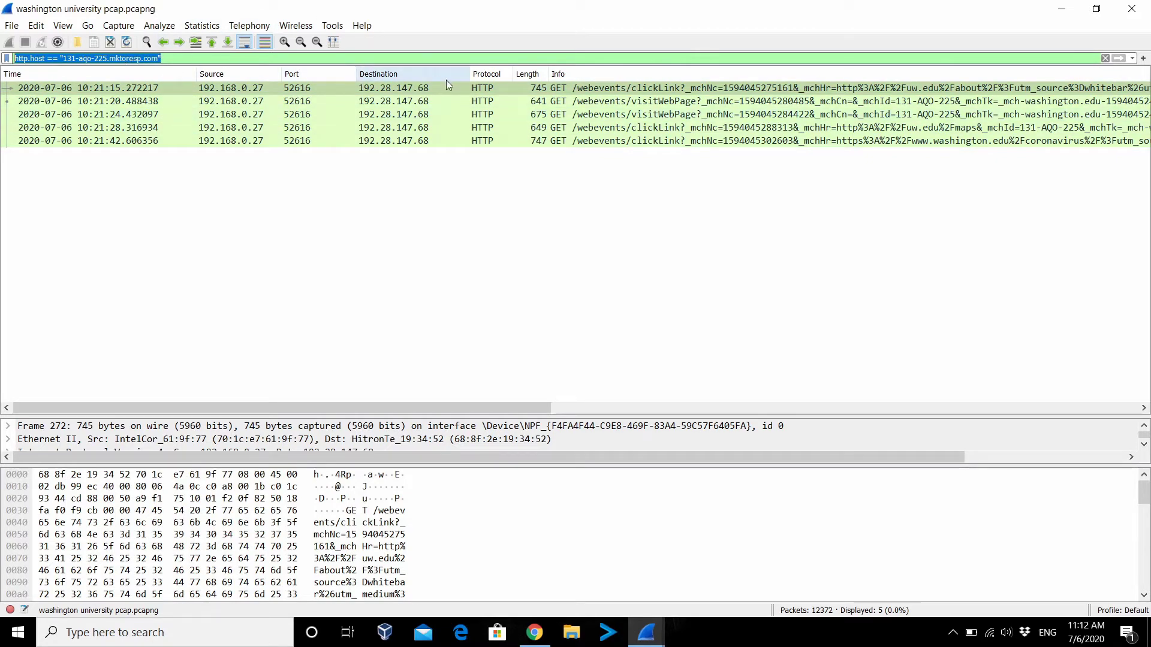
{"action": "right_click", "coordinate": [126, 59]}
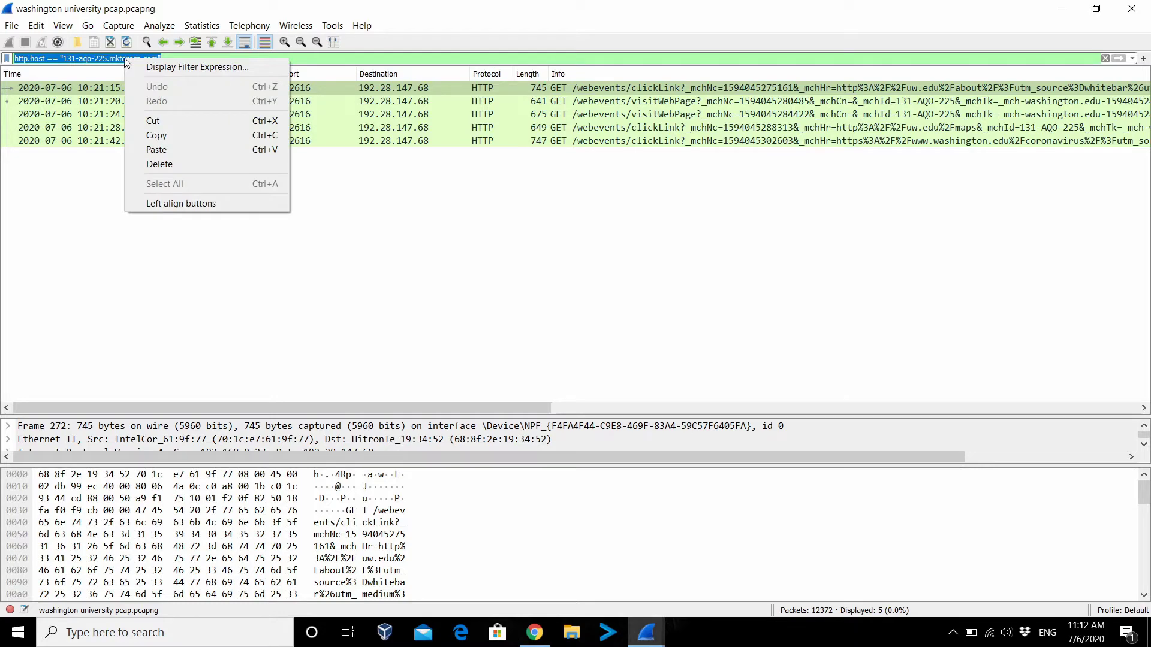
{"action": "left_click", "coordinate": [330, 213]}
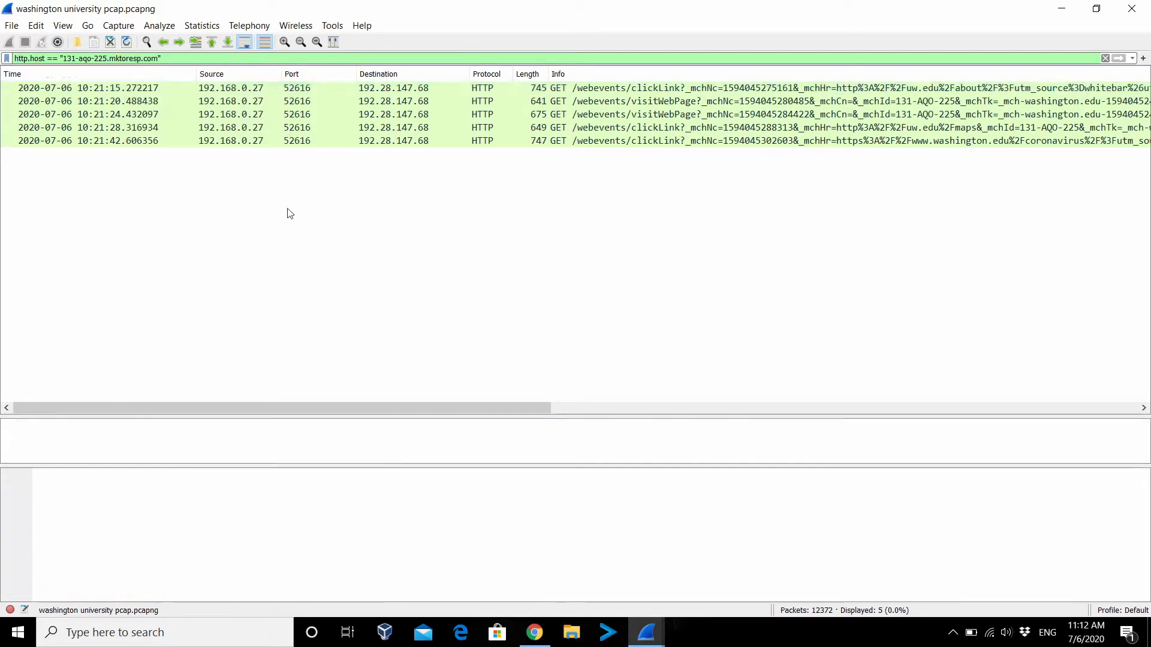
Add packet 272's HTTP Host field as a column between Destination and Protocol, and widen it to fit the full host names
{"action": "double_click", "coordinate": [497, 88]}
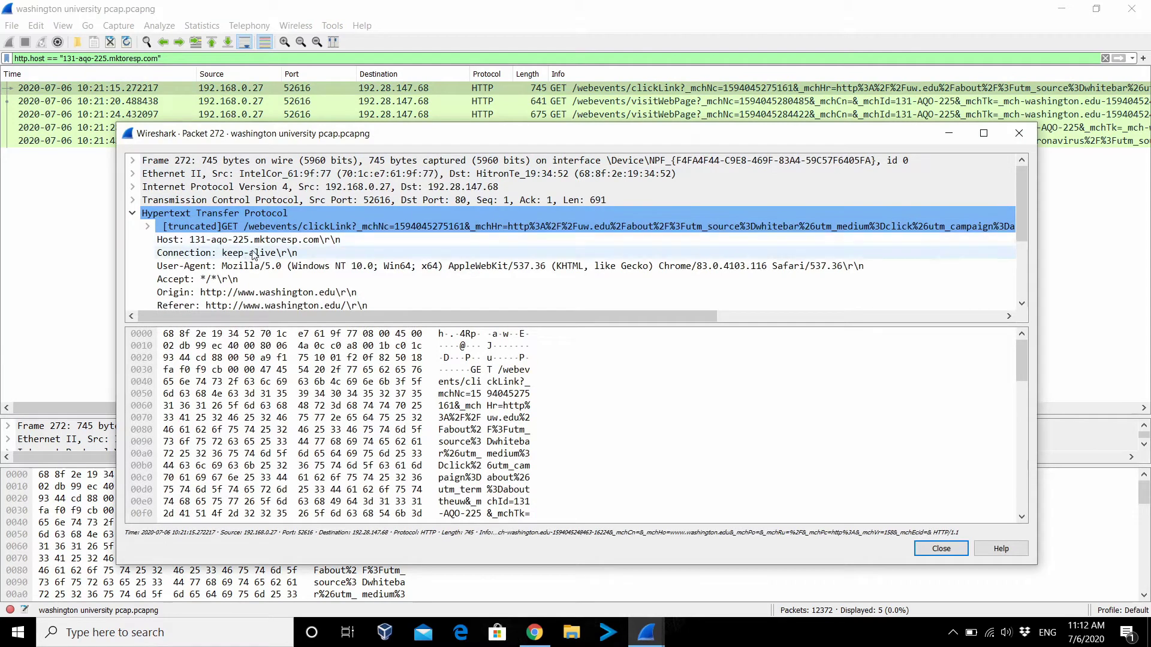
{"action": "left_click", "coordinate": [189, 241]}
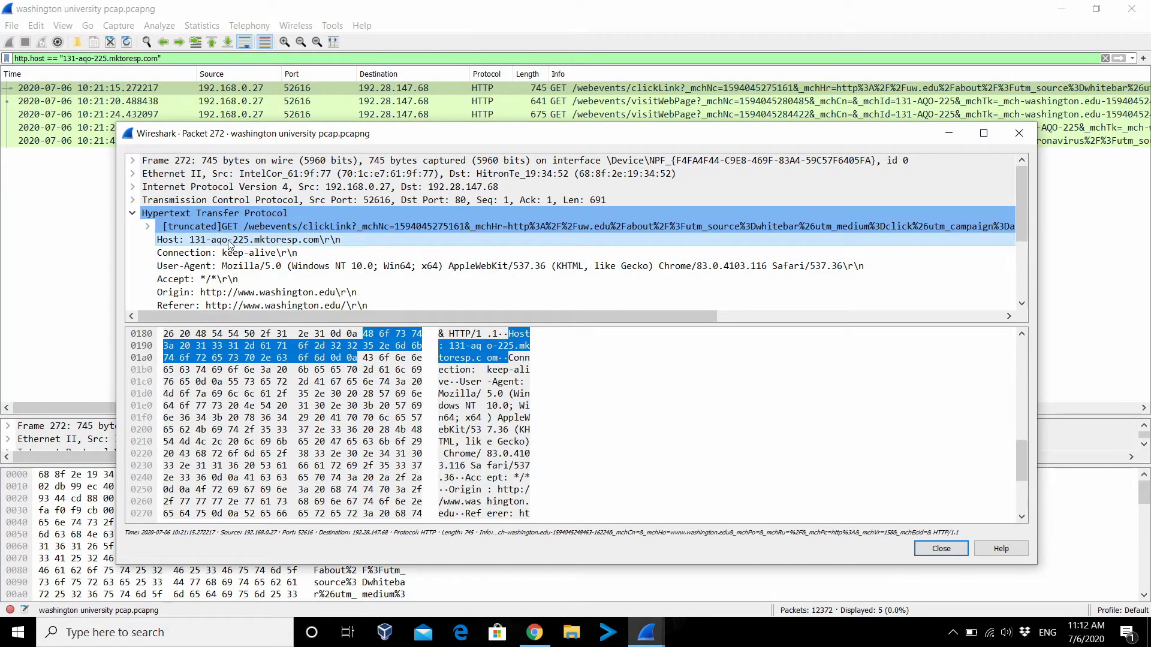
{"action": "left_click_drag", "start_coordinate": [230, 243], "coordinate": [479, 73]}
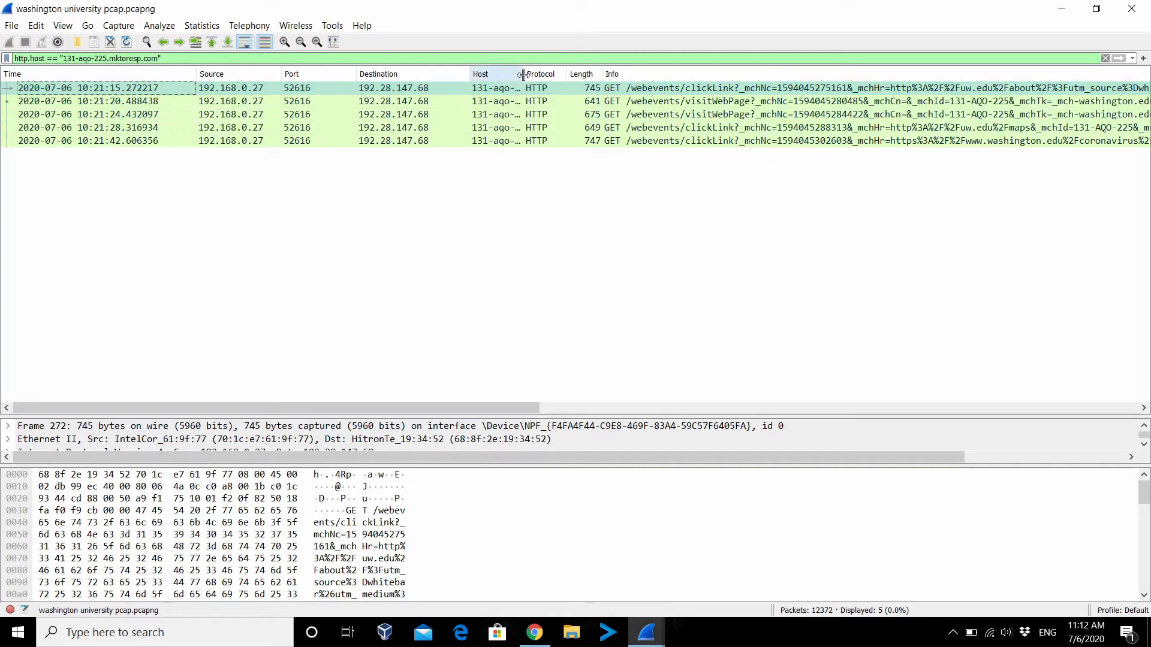
{"action": "left_click_drag", "start_coordinate": [525, 73], "coordinate": [643, 73]}
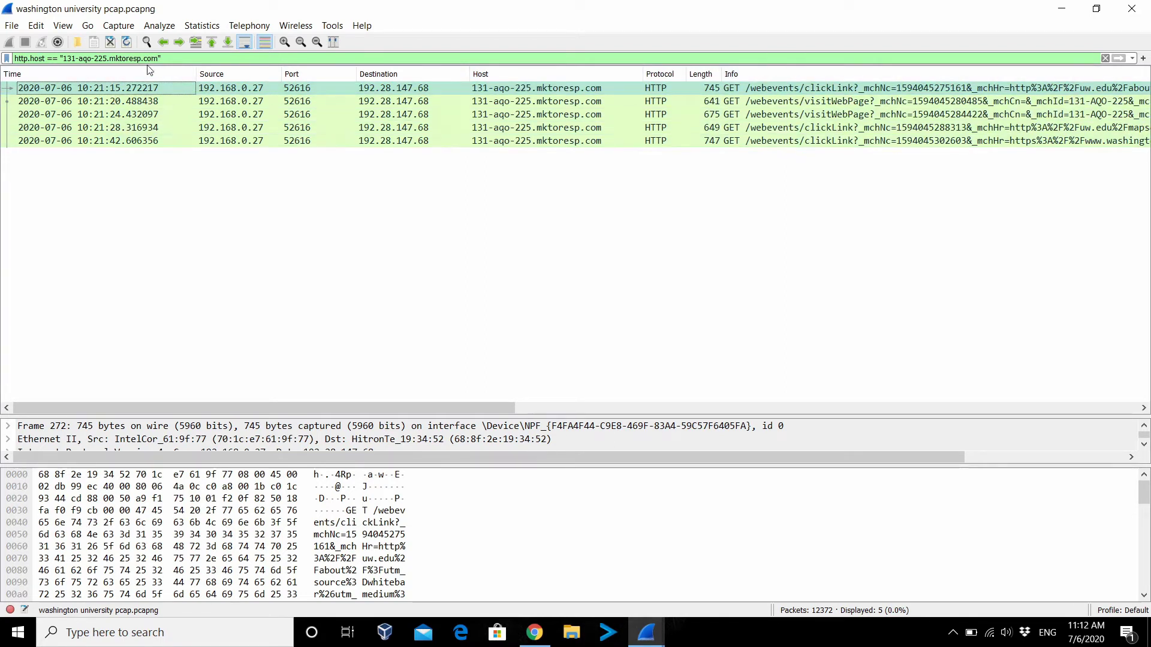
Shorten the display filter to "http" and apply it
{"action": "left_click_drag", "start_coordinate": [163, 58], "coordinate": [39, 58]}
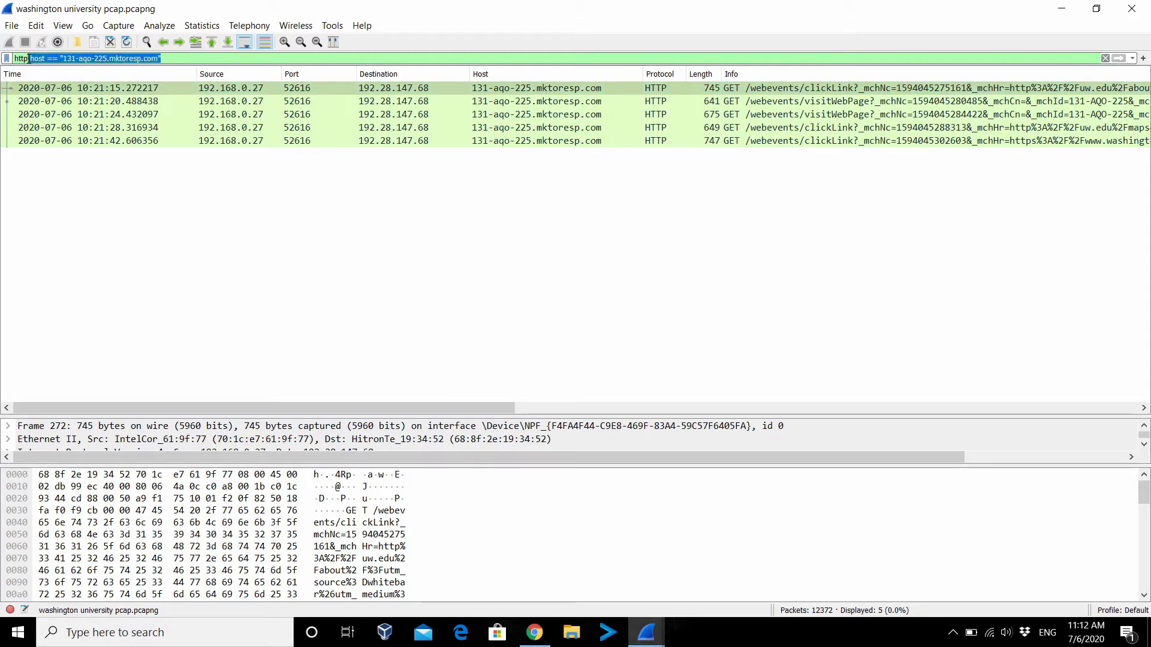
{"action": "key", "text": "BackSpace"}
{"action": "key", "text": "Return"}
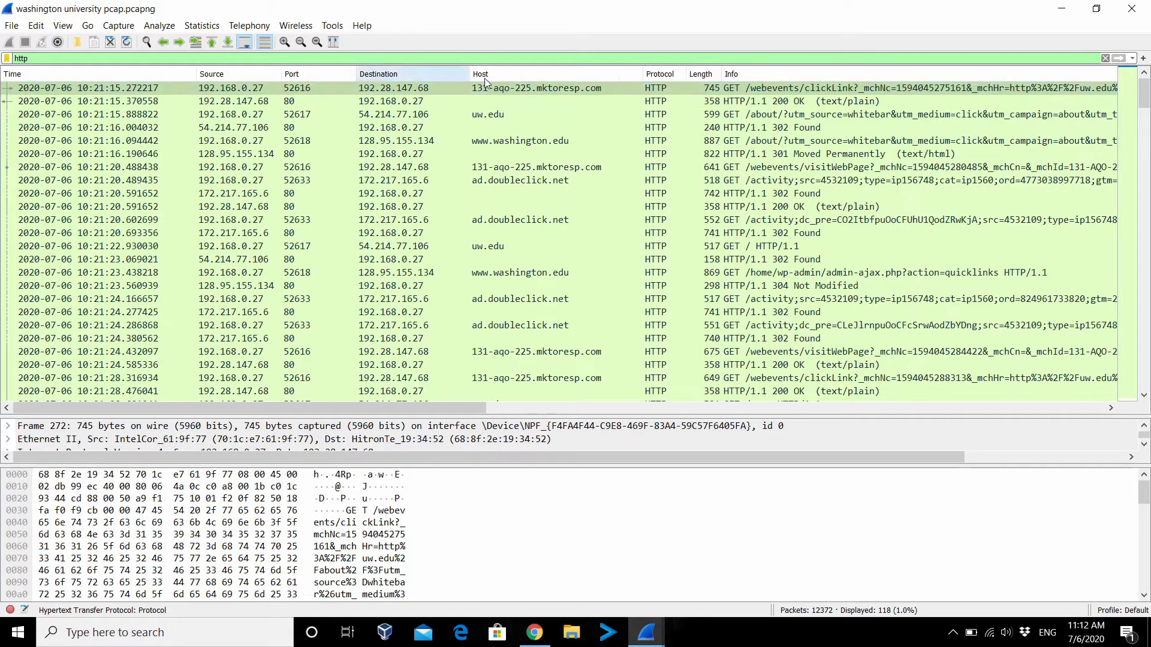
Look through the Host column of the HTTP packets to see which websites were contacted
{"action": "scroll", "coordinate": [520, 286], "scroll_direction": "down", "scroll_amount": 4}
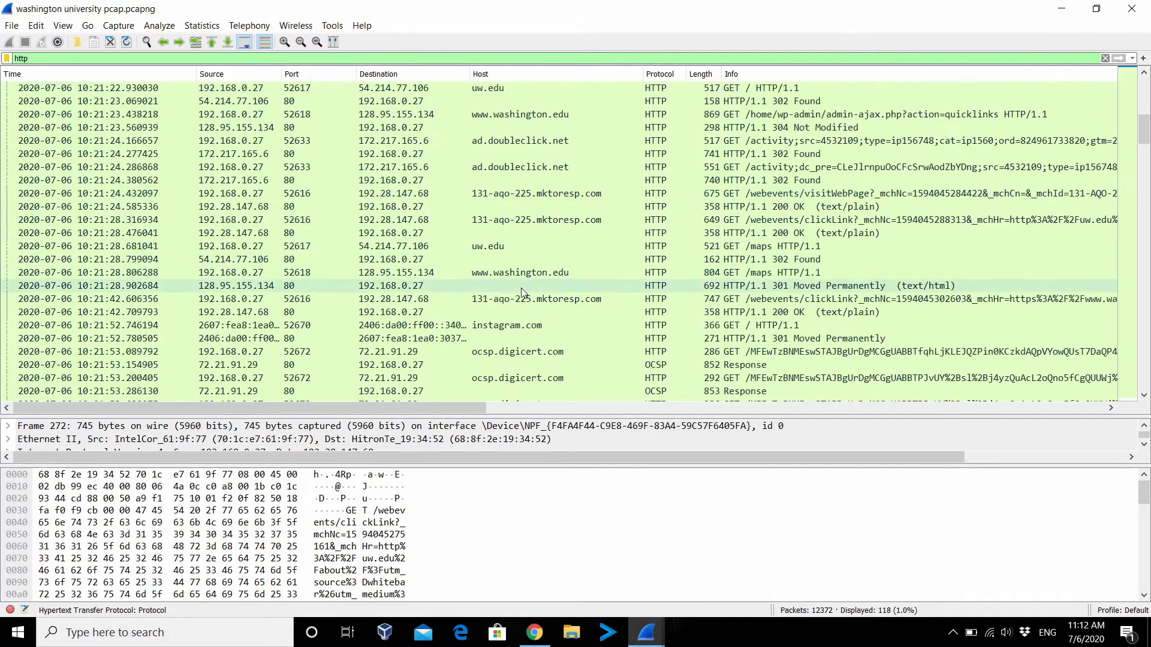
{"action": "scroll", "coordinate": [521, 286], "scroll_direction": "down", "scroll_amount": 2}
{"action": "left_click", "coordinate": [521, 338]}
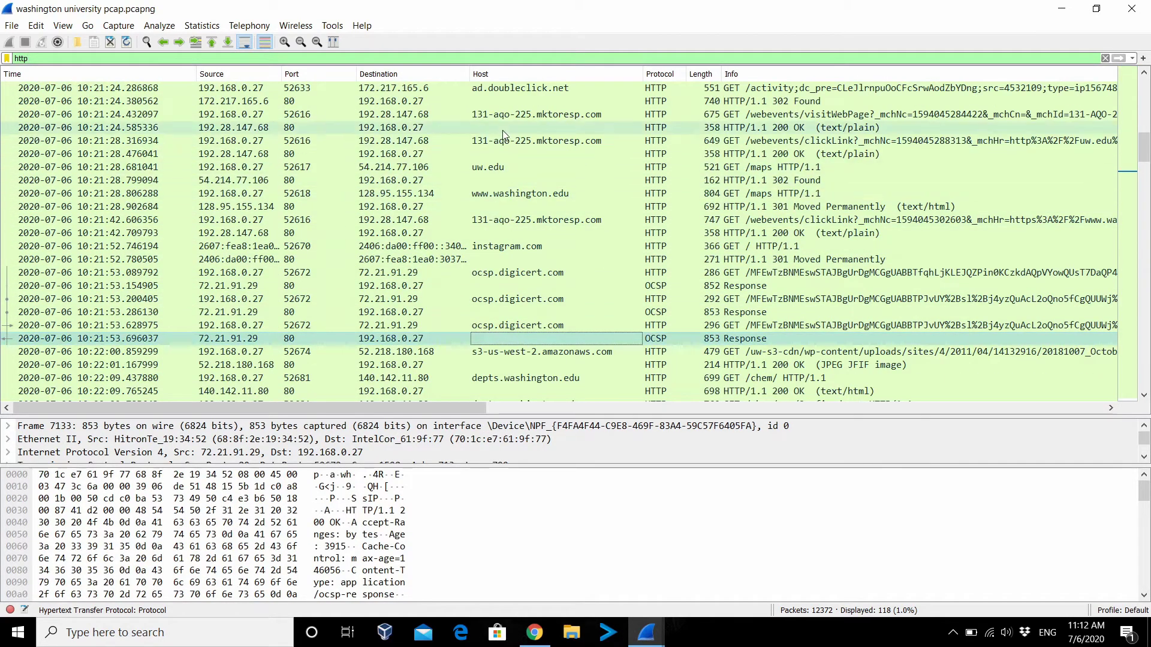
{"action": "scroll", "coordinate": [503, 136], "scroll_direction": "up", "scroll_amount": 6}
{"action": "left_click", "coordinate": [526, 220]}
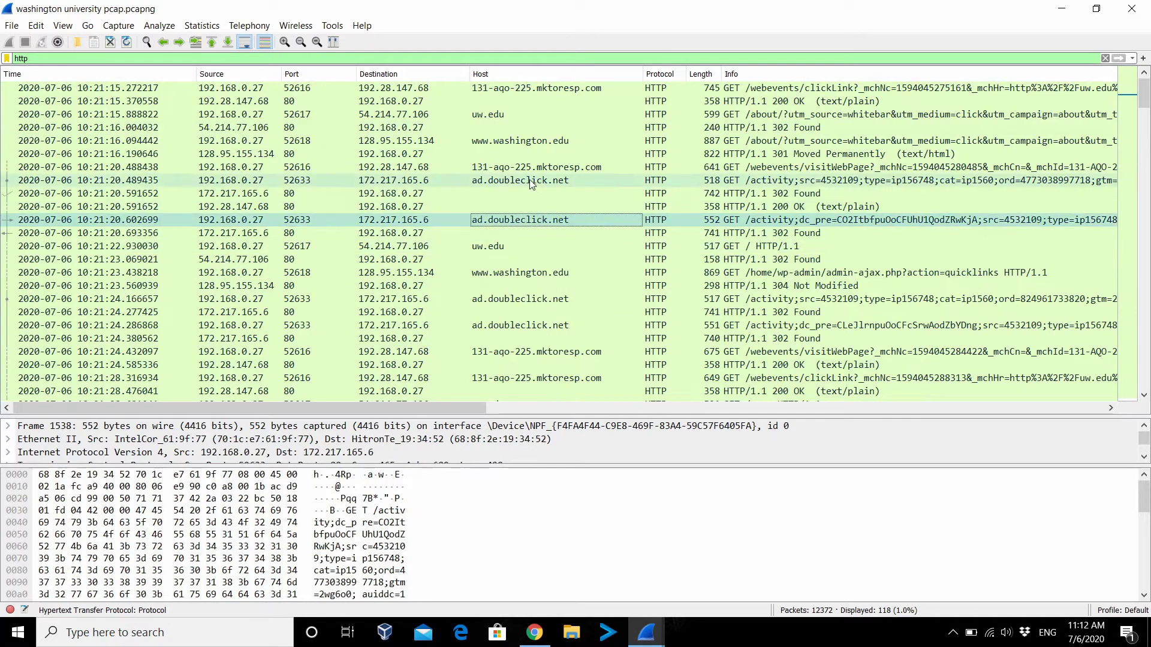
{"action": "left_click", "coordinate": [499, 246]}
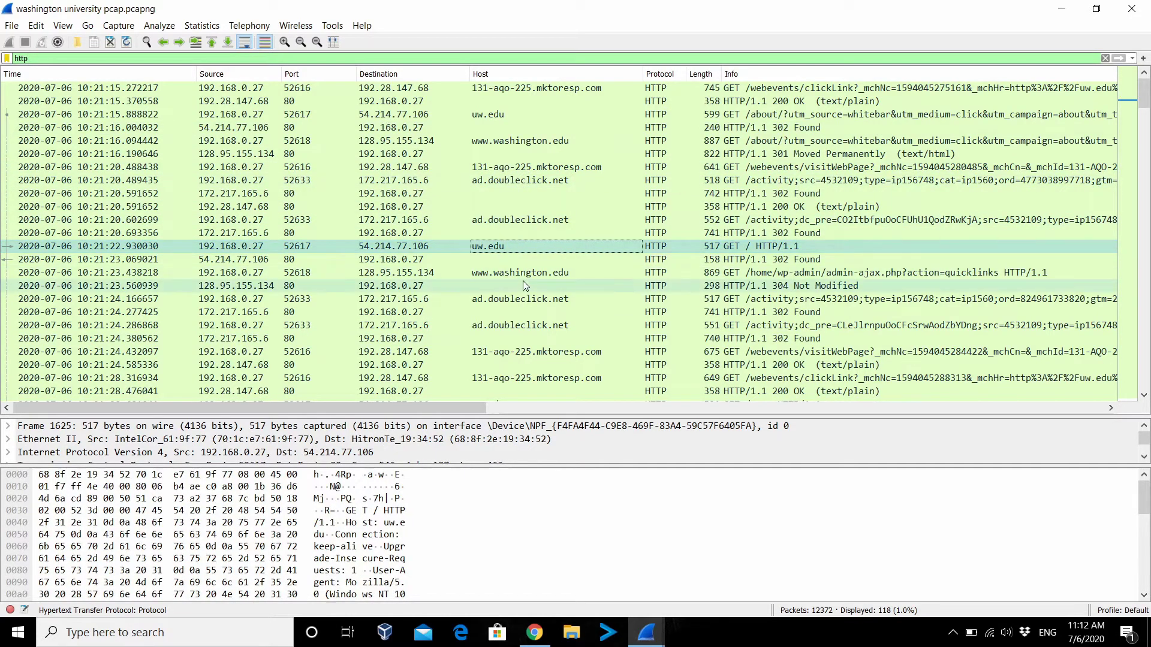
{"action": "left_click", "coordinate": [525, 272]}
{"action": "left_click", "coordinate": [557, 299]}
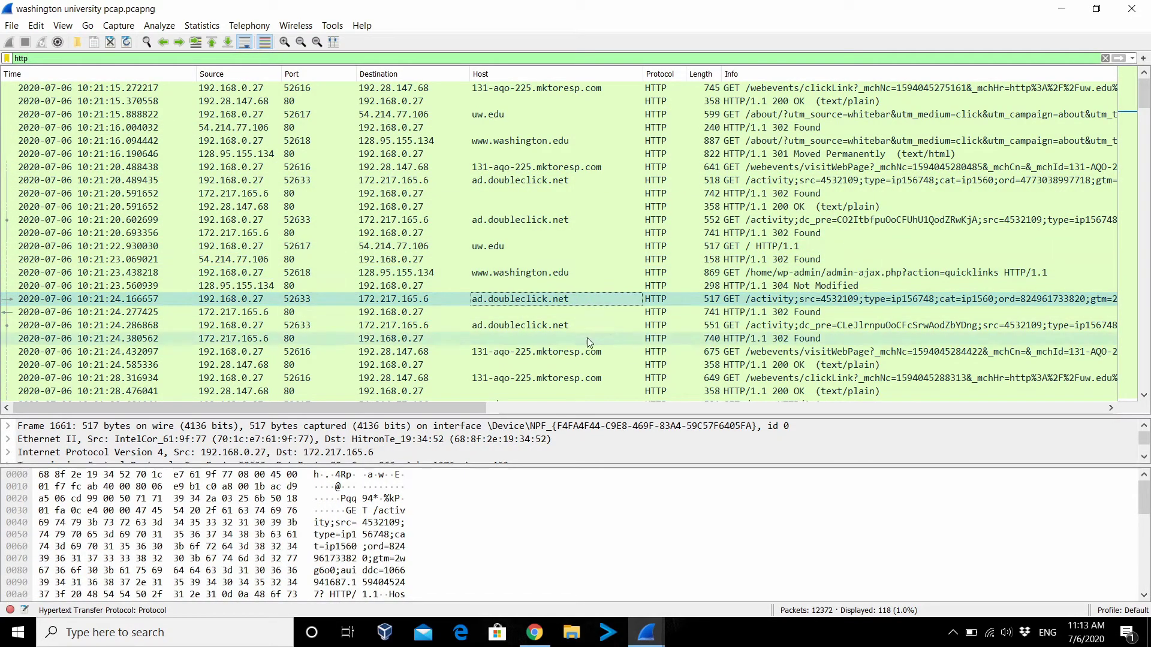
{"action": "left_click", "coordinate": [517, 273]}
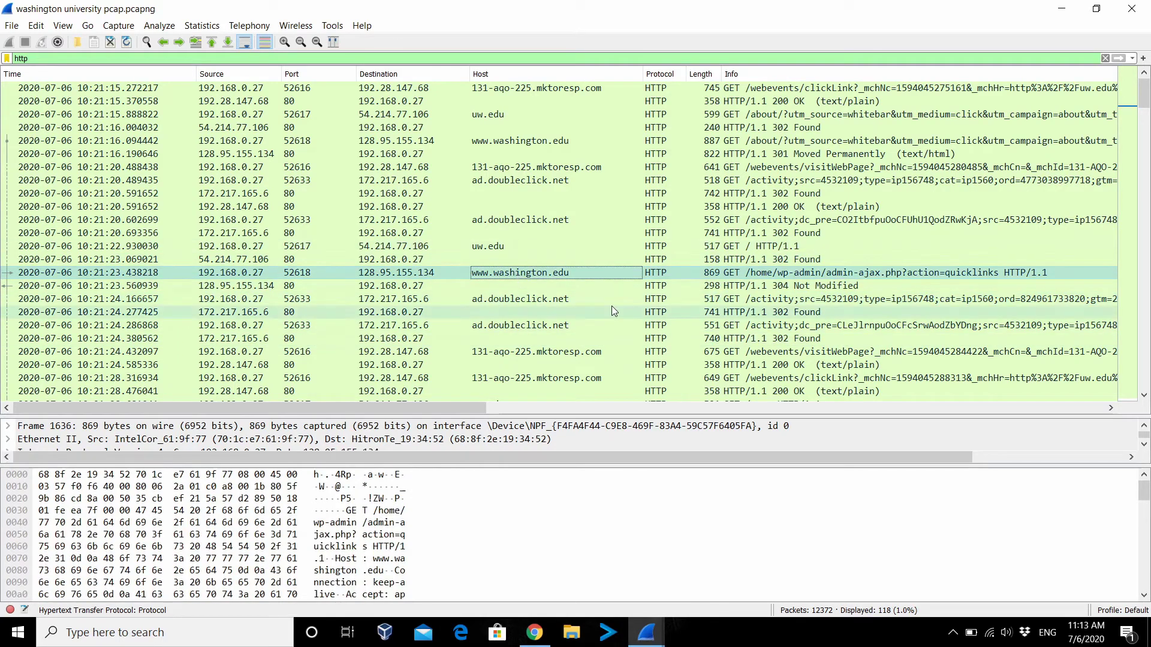
{"action": "scroll", "coordinate": [499, 198], "scroll_direction": "down", "scroll_amount": 3}
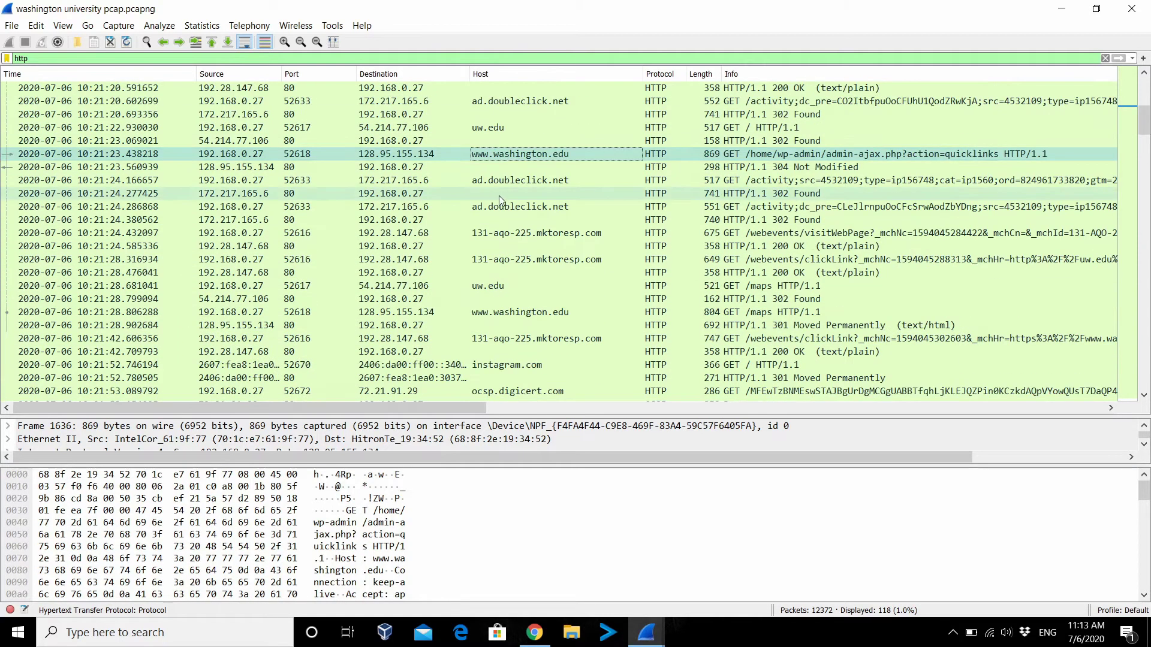
{"action": "scroll", "coordinate": [473, 204], "scroll_direction": "down", "scroll_amount": 3}
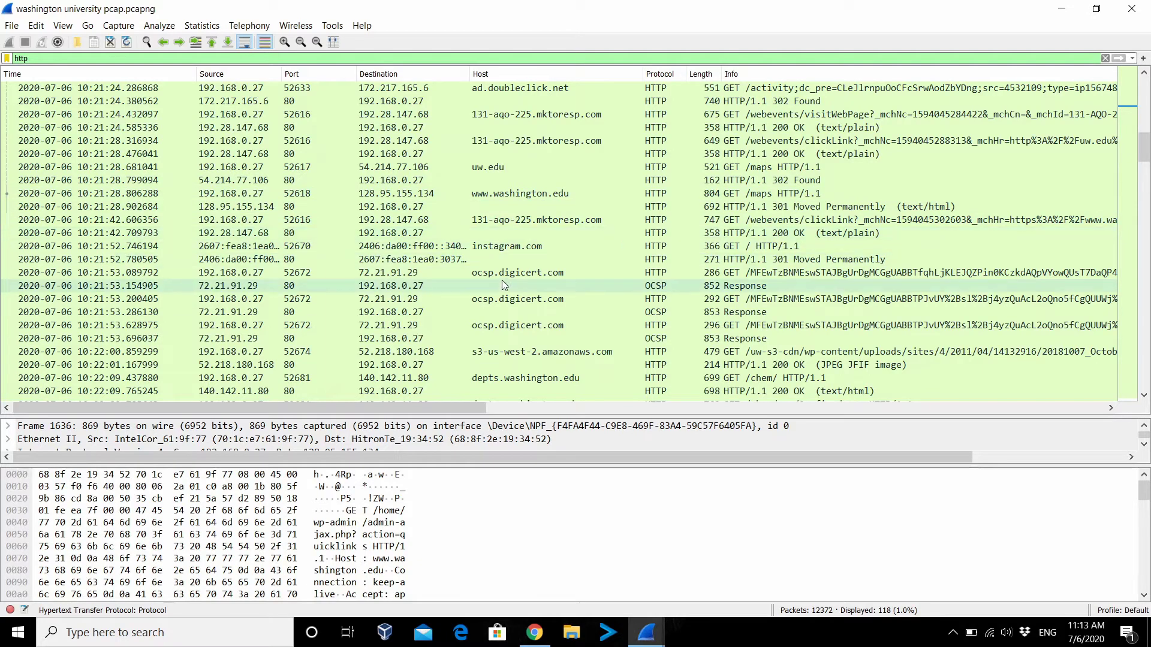
{"action": "scroll", "coordinate": [512, 293], "scroll_direction": "down", "scroll_amount": 4}
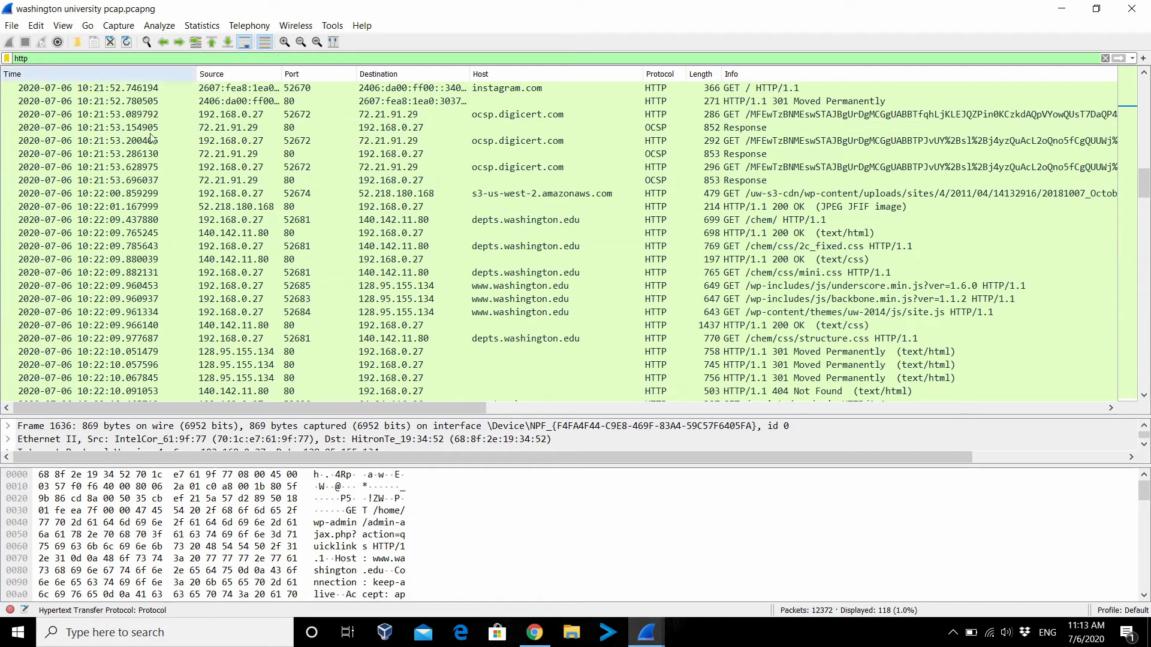
{"action": "left_click", "coordinate": [520, 289]}
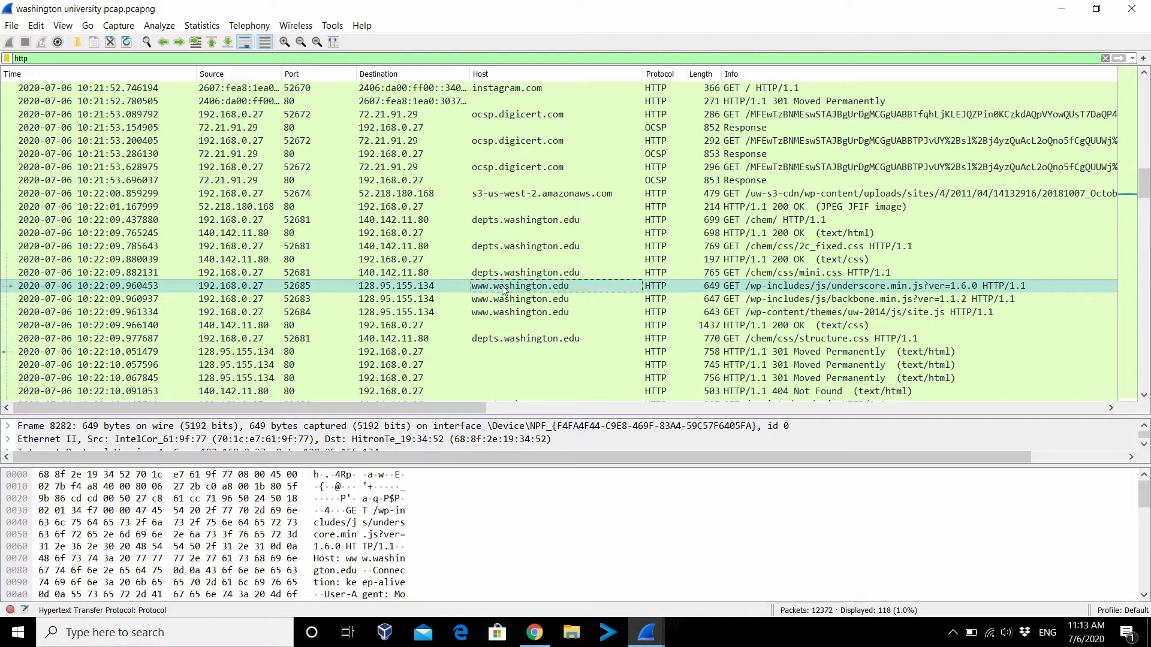
{"action": "key", "text": "Up"}
{"action": "key", "text": "Down"}
{"action": "double_click", "coordinate": [519, 286]}
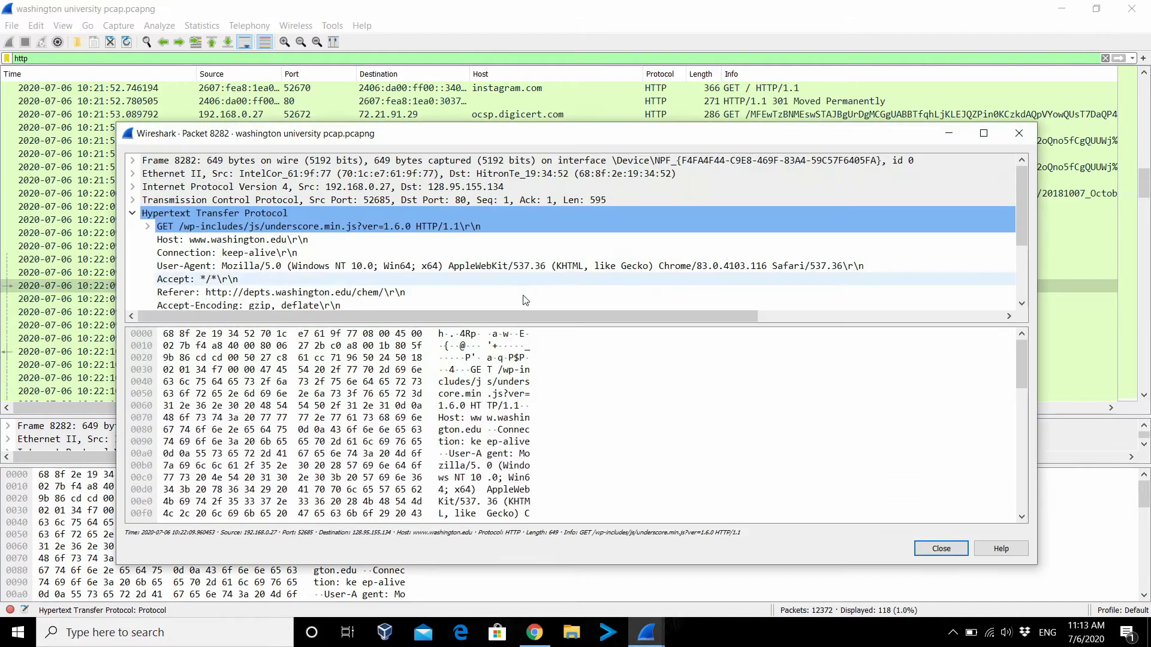
{"action": "scroll", "coordinate": [331, 273], "scroll_direction": "down", "scroll_amount": 3}
{"action": "scroll", "coordinate": [331, 272], "scroll_direction": "up", "scroll_amount": 1}
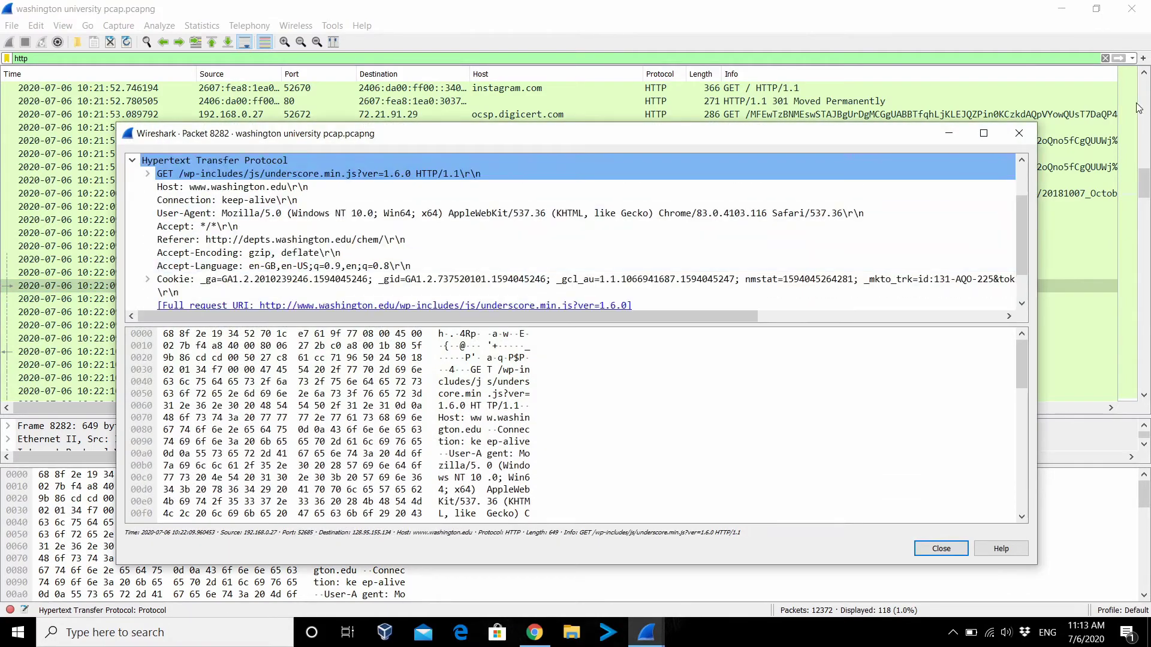
{"action": "left_click", "coordinate": [1019, 134]}
{"action": "right_click", "coordinate": [537, 287]}
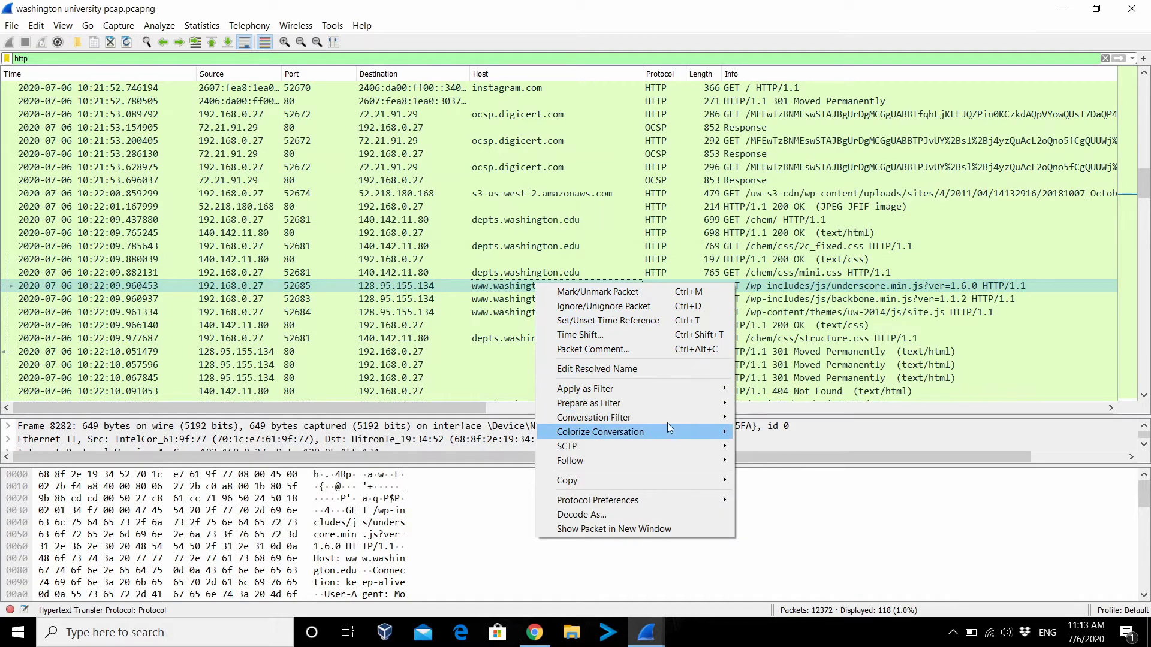
{"action": "mouse_move", "coordinate": [653, 461]}
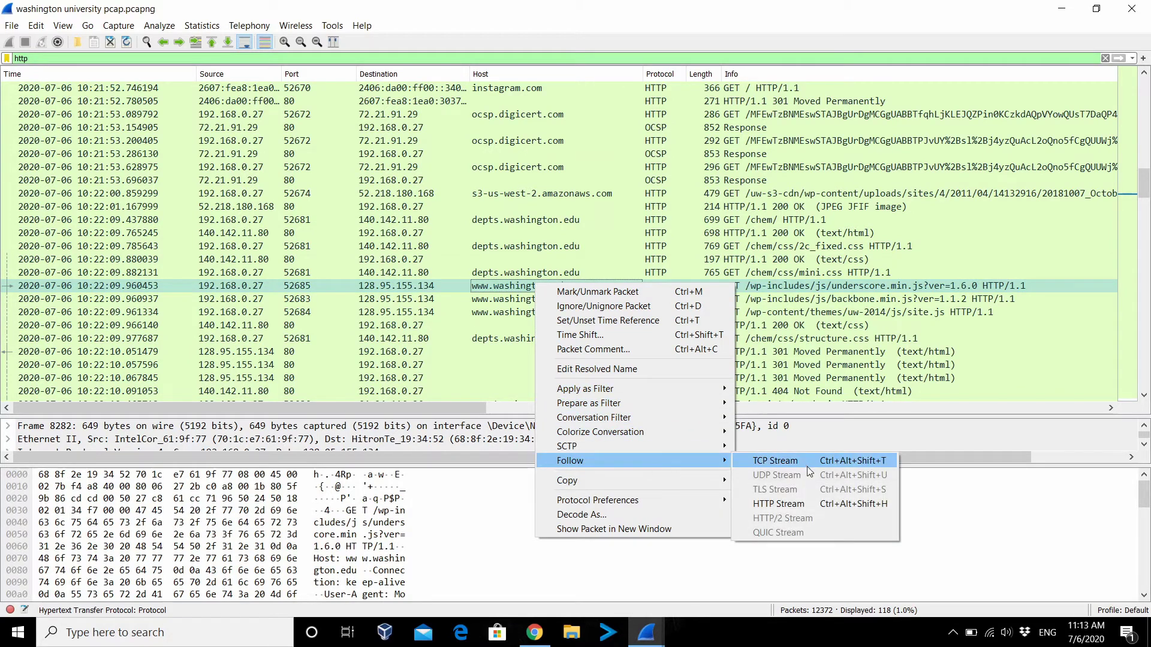
{"action": "left_click", "coordinate": [812, 501]}
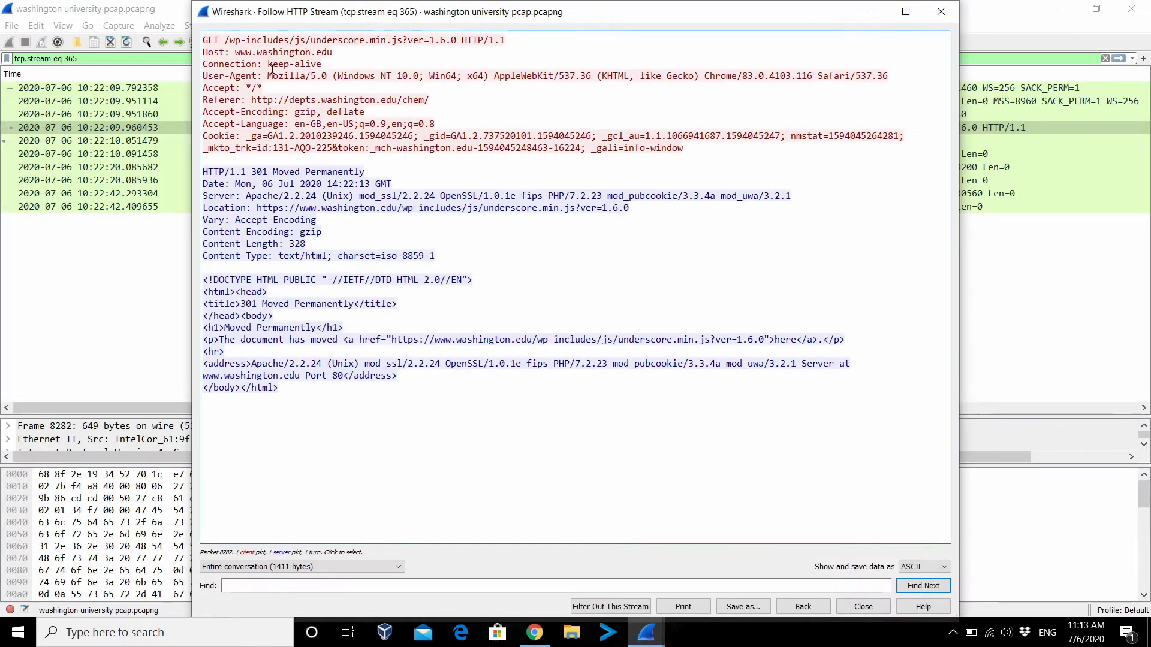
Examine the followed stream's conversation and highlight its GET request line
{"action": "left_click_drag", "start_coordinate": [203, 39], "coordinate": [562, 405]}
{"action": "left_click", "coordinate": [546, 410]}
{"action": "left_click_drag", "start_coordinate": [205, 40], "coordinate": [511, 40]}
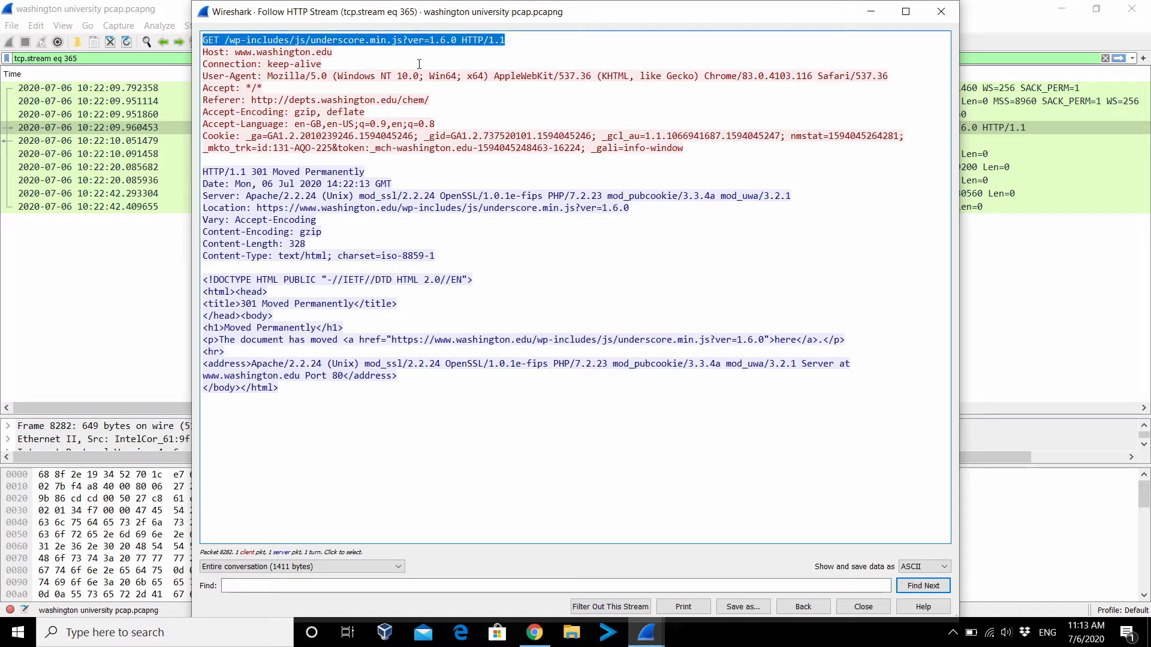
Examine the followed stream's Host value, 301 Moved Permanently status, Location URL and server address line, and close the stream window
{"action": "left_click_drag", "start_coordinate": [235, 52], "coordinate": [332, 52]}
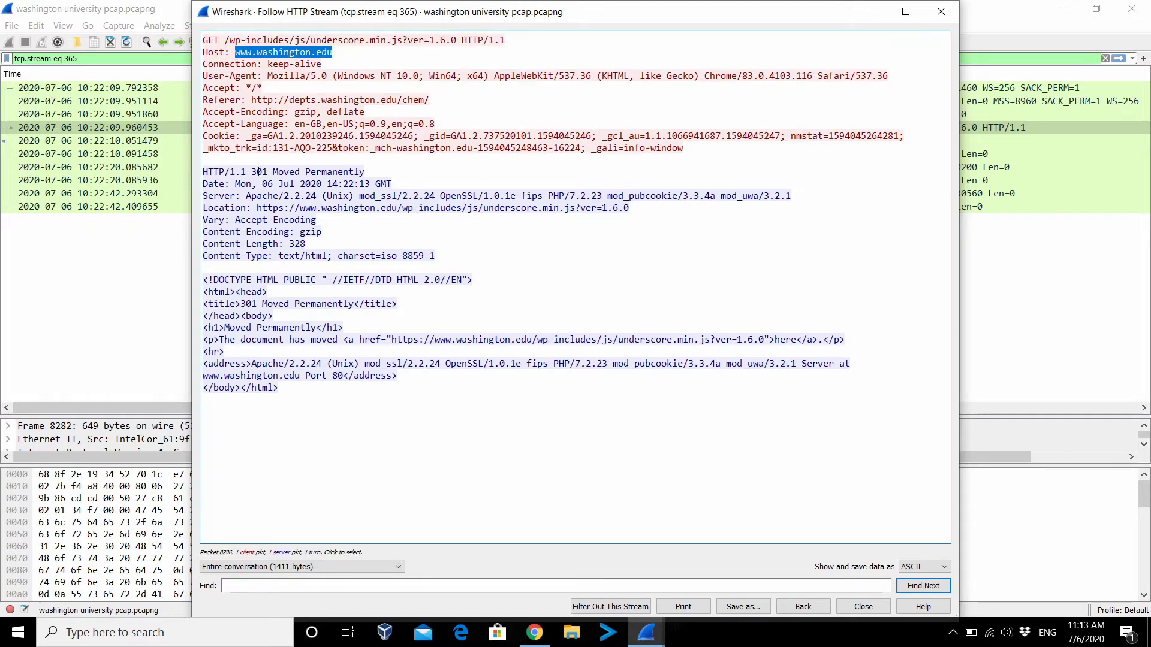
{"action": "left_click_drag", "start_coordinate": [252, 172], "coordinate": [381, 172]}
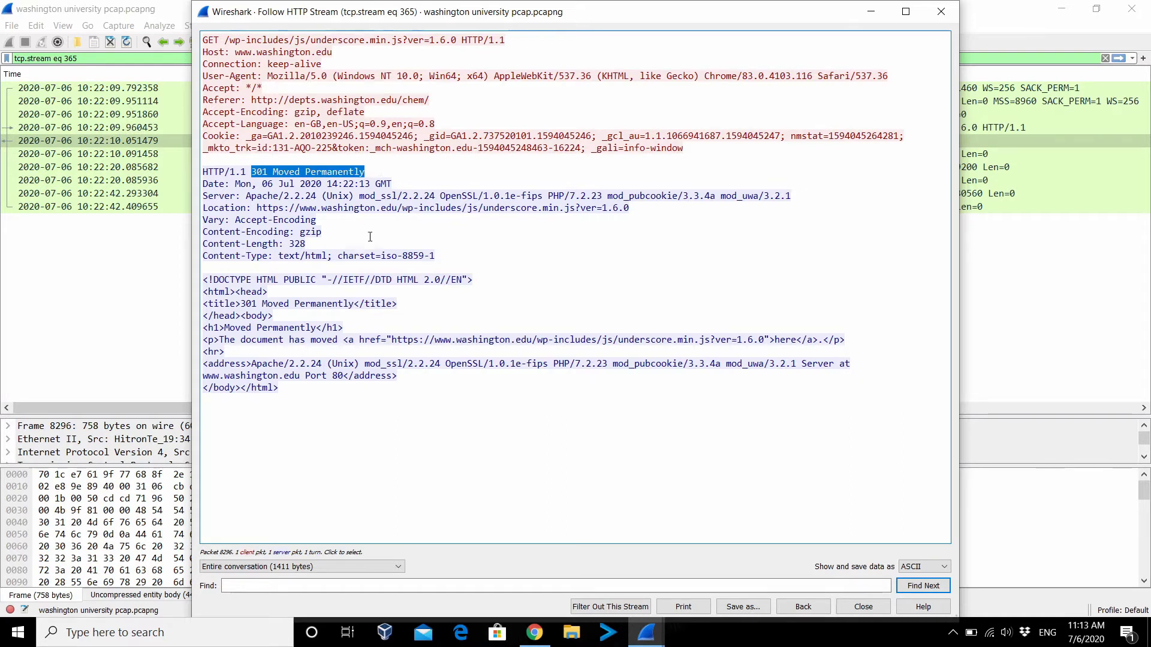
{"action": "left_click", "coordinate": [336, 251]}
{"action": "left_click_drag", "start_coordinate": [257, 208], "coordinate": [643, 212]}
{"action": "left_click", "coordinate": [644, 213]}
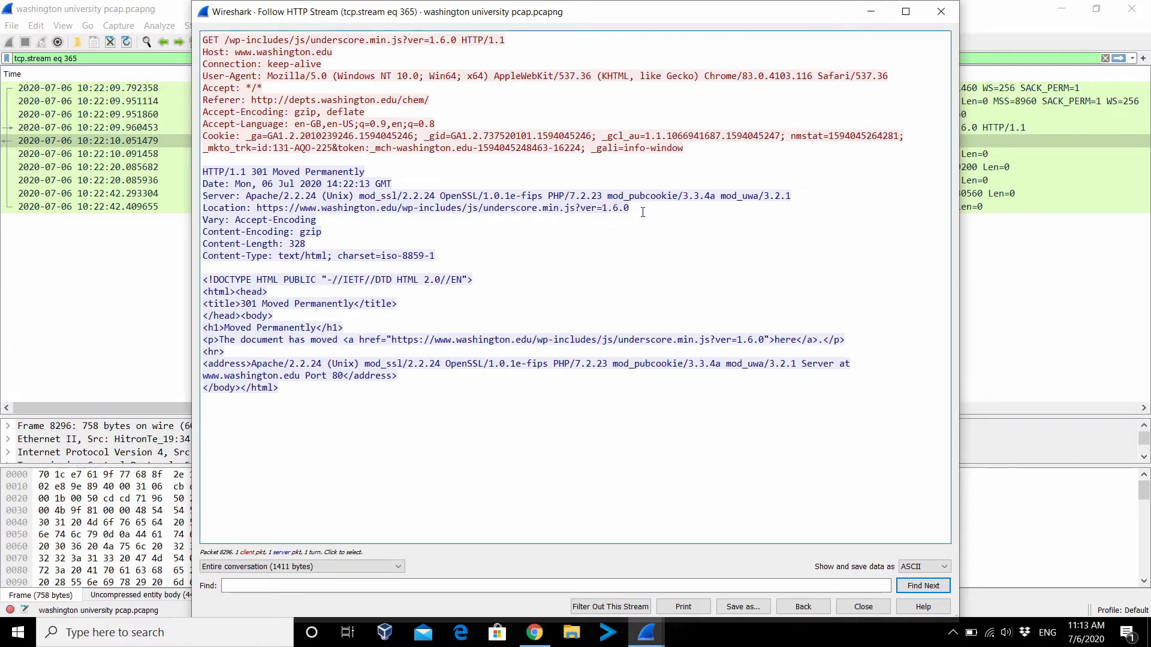
{"action": "double_click", "coordinate": [249, 376]}
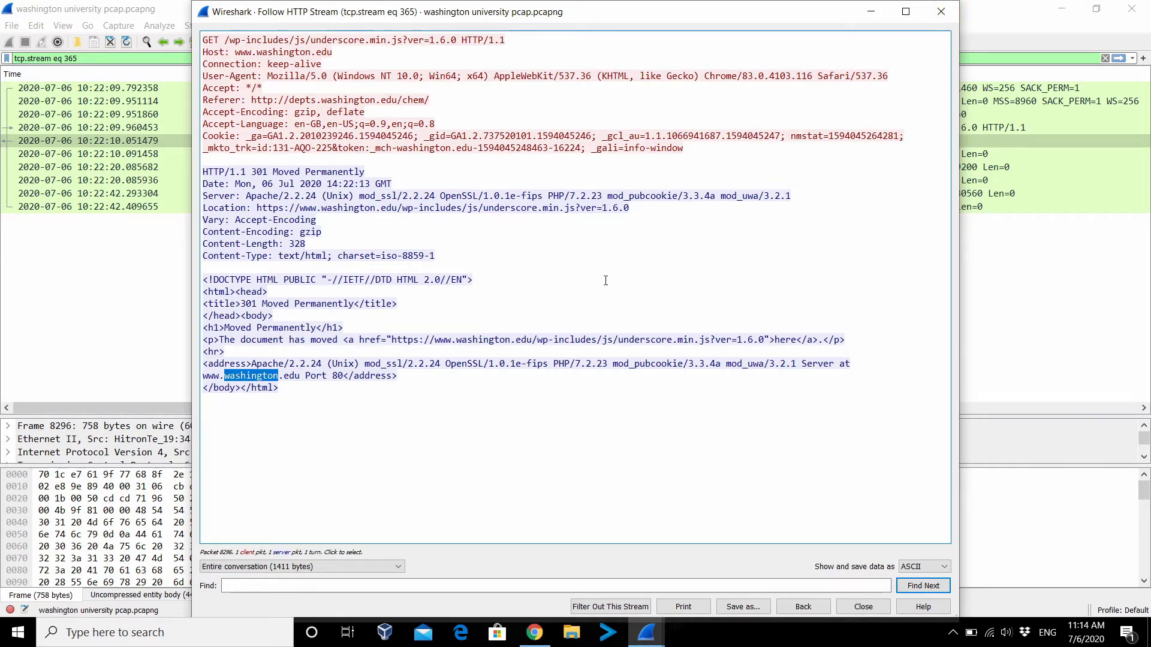
{"action": "left_click_drag", "start_coordinate": [202, 376], "coordinate": [400, 379]}
{"action": "left_click", "coordinate": [400, 380]}
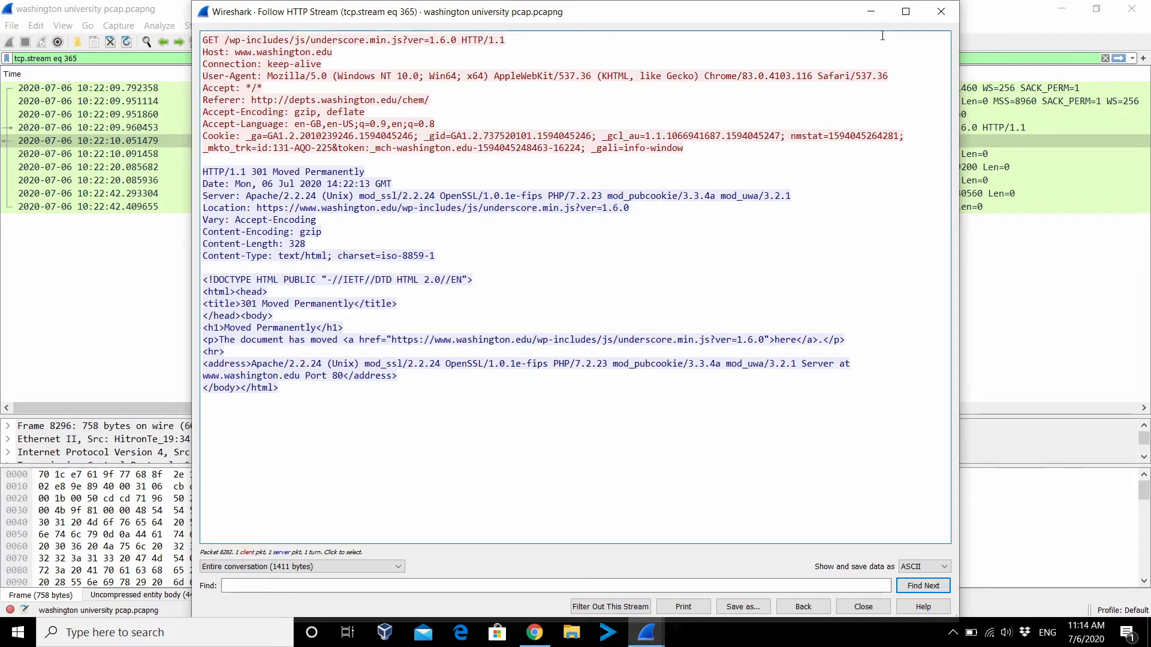
{"action": "left_click", "coordinate": [939, 13]}
{"action": "left_click", "coordinate": [538, 128]}
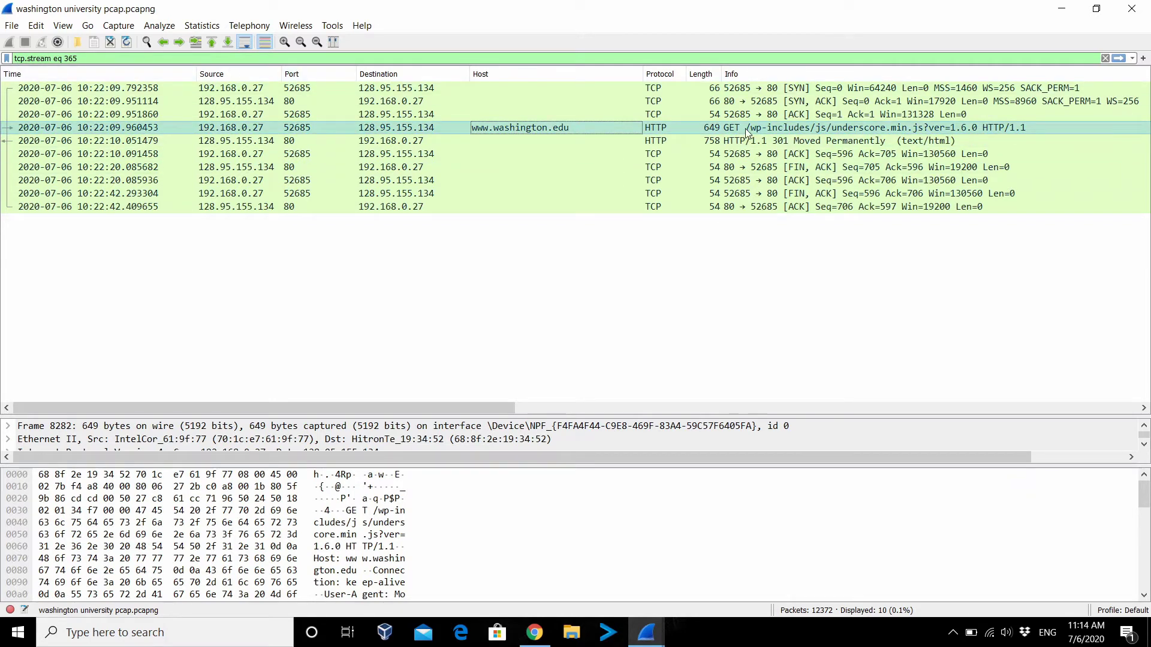
{"action": "left_click_drag", "start_coordinate": [85, 59], "coordinate": [17, 58]}
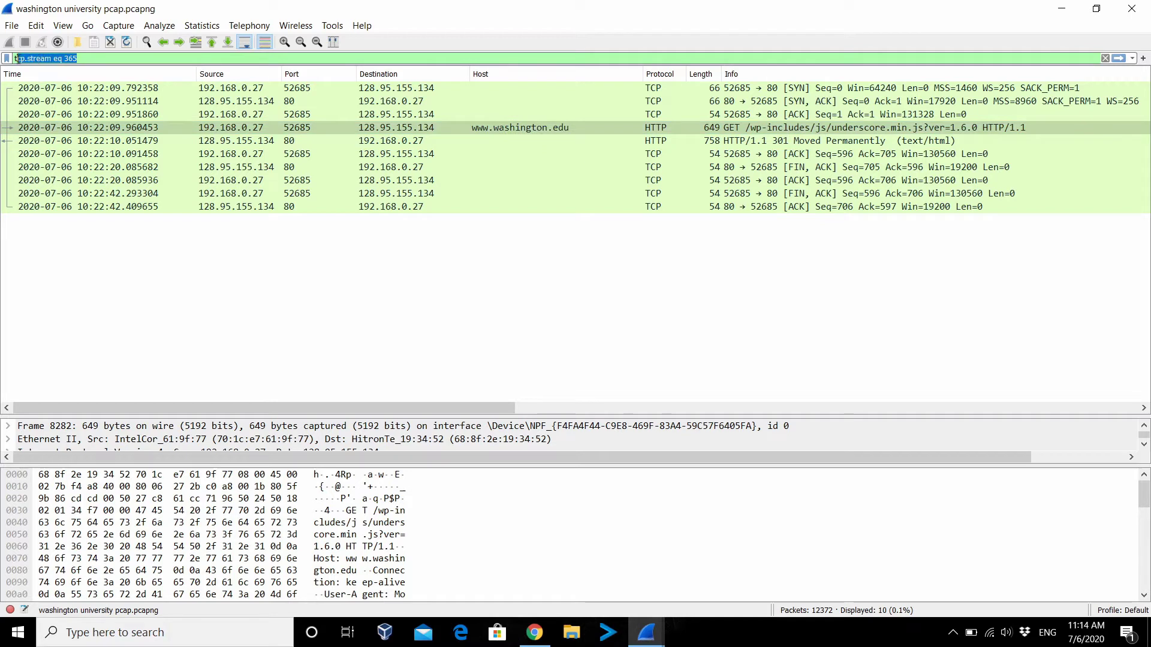
{"action": "left_click", "coordinate": [526, 128]}
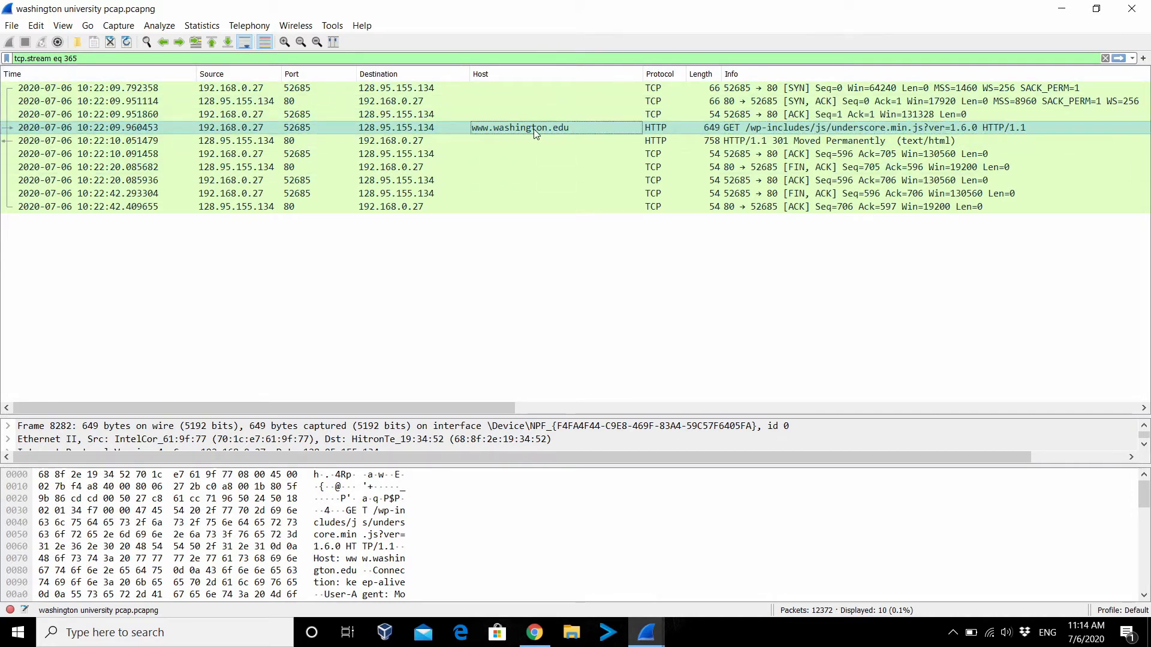
{"action": "left_click", "coordinate": [468, 130]}
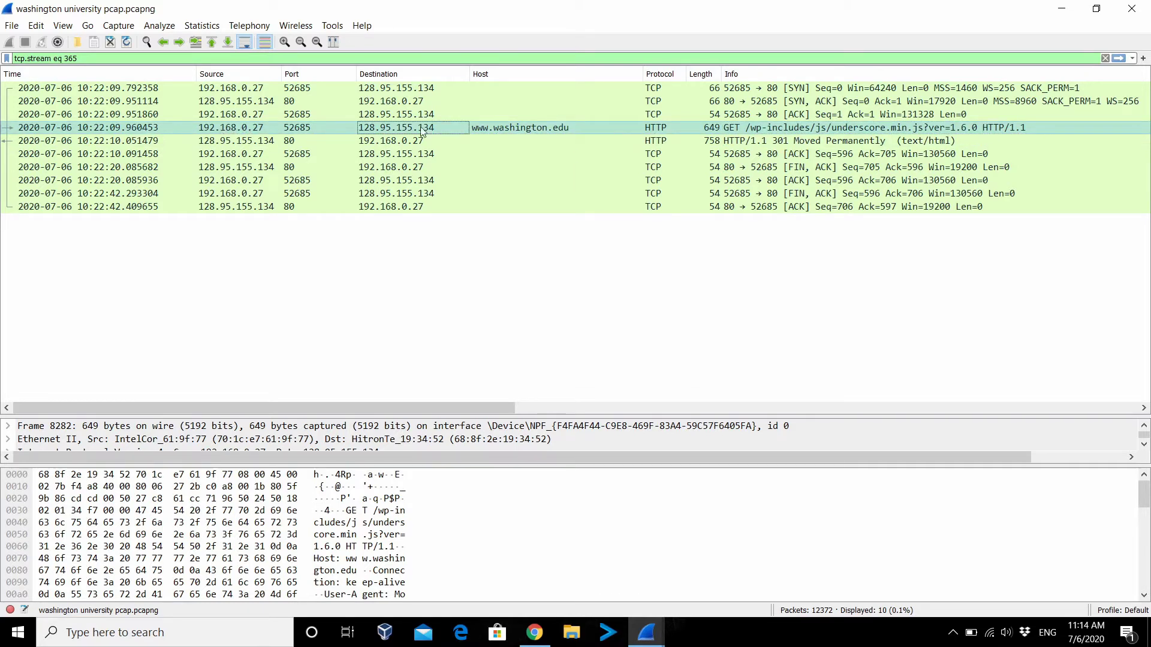
{"action": "left_click", "coordinate": [725, 135]}
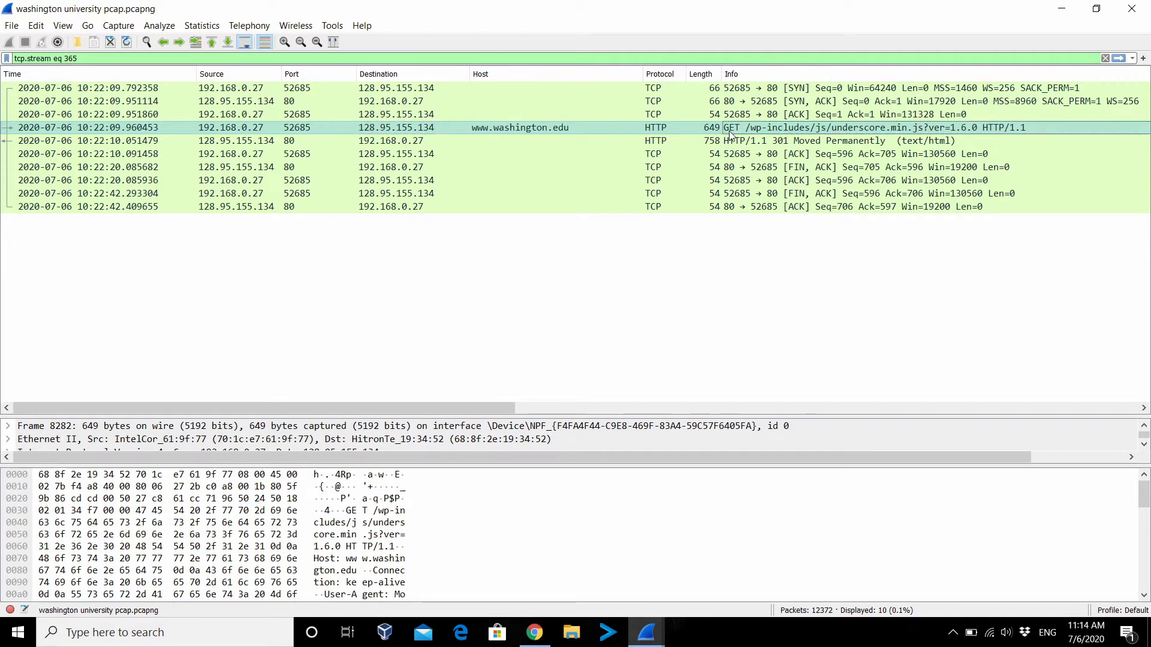
{"action": "double_click", "coordinate": [507, 127]}
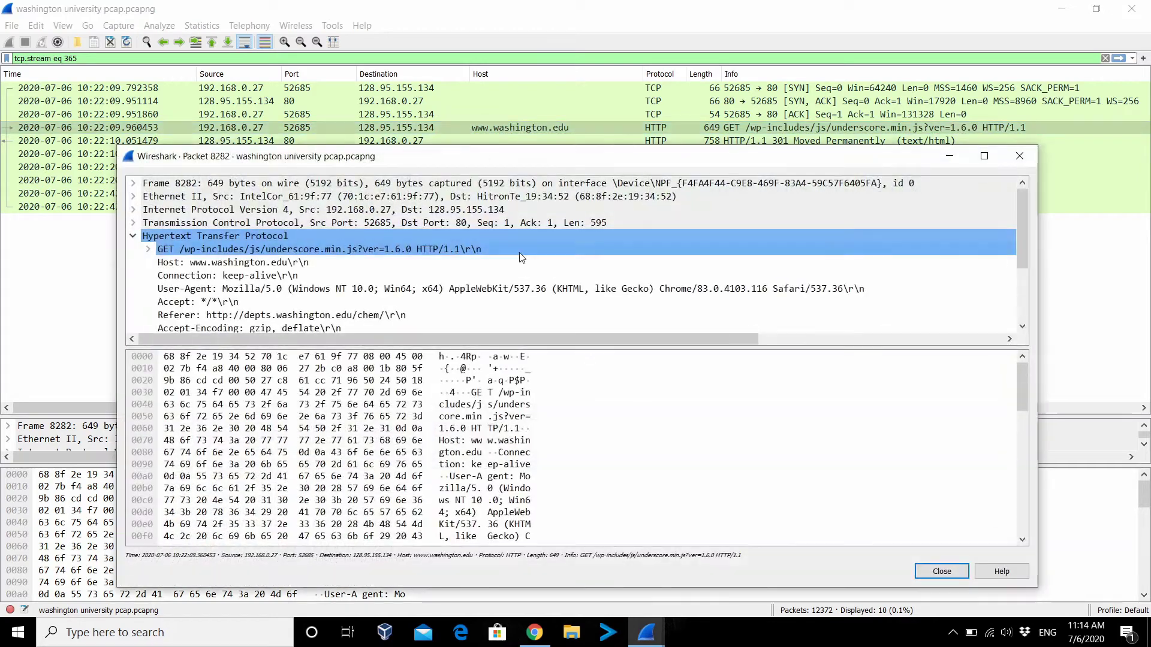
{"action": "left_click_drag", "start_coordinate": [613, 156], "coordinate": [619, 79]}
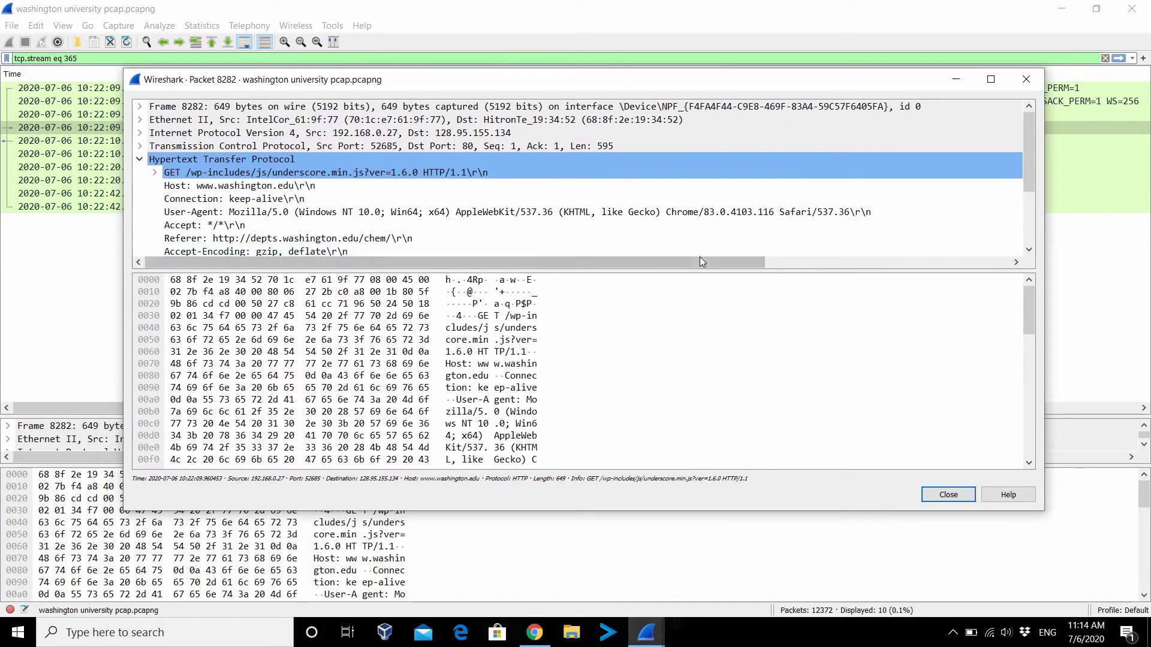
{"action": "left_click_drag", "start_coordinate": [691, 304], "coordinate": [689, 363]}
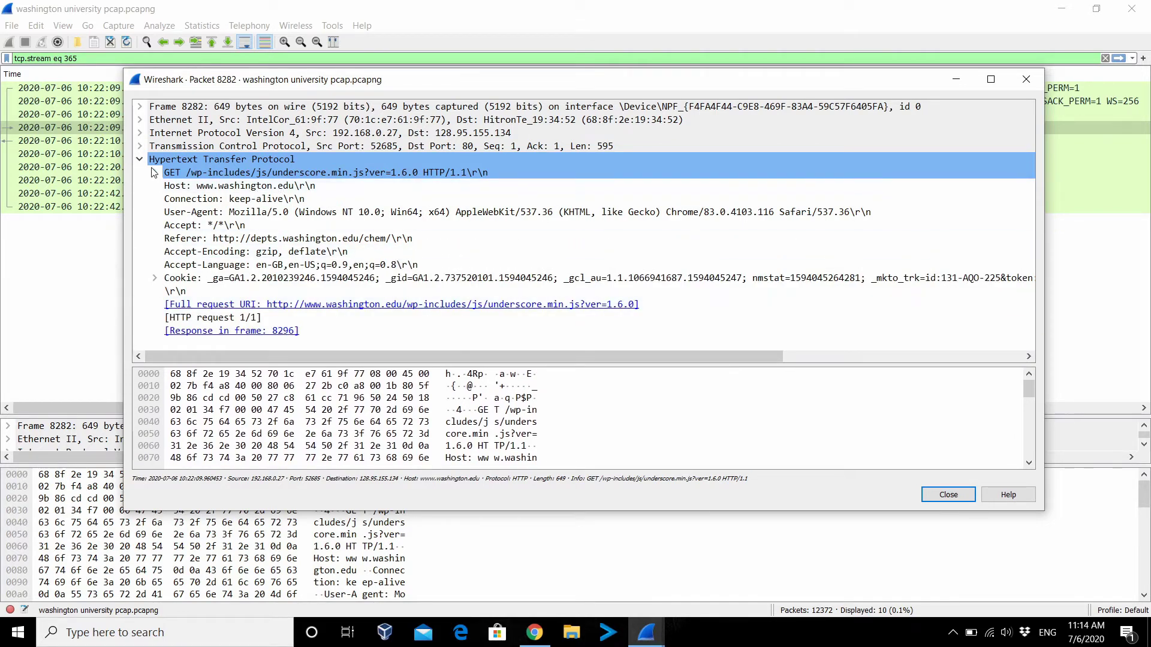
{"action": "left_click", "coordinate": [154, 173]}
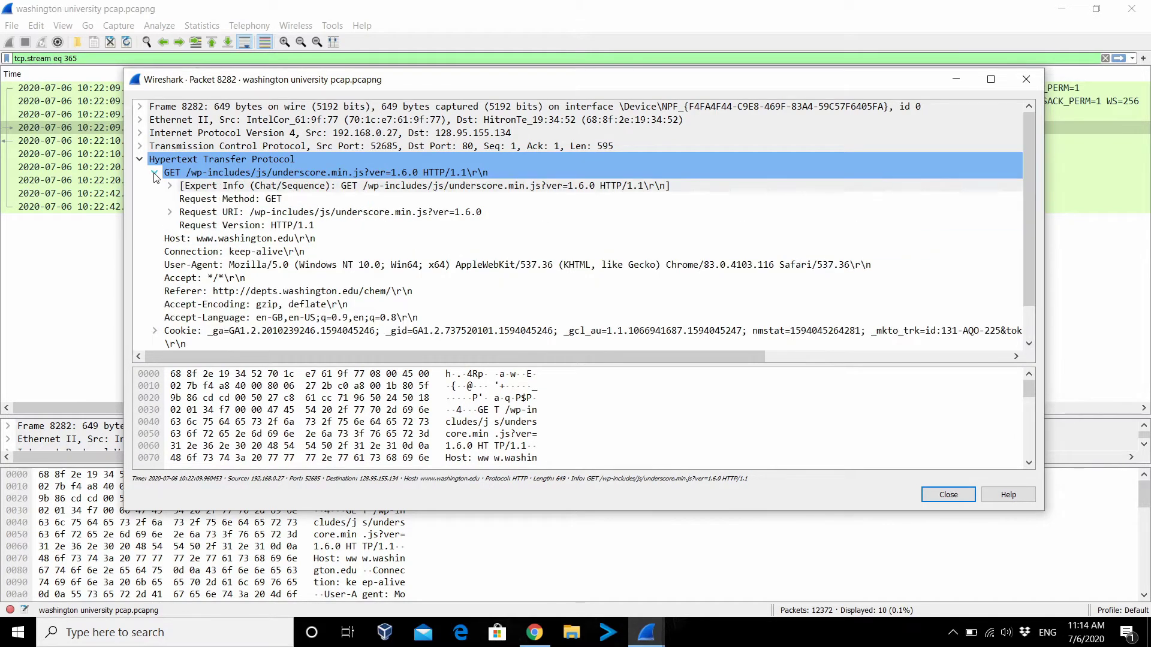
{"action": "left_click", "coordinate": [154, 173]}
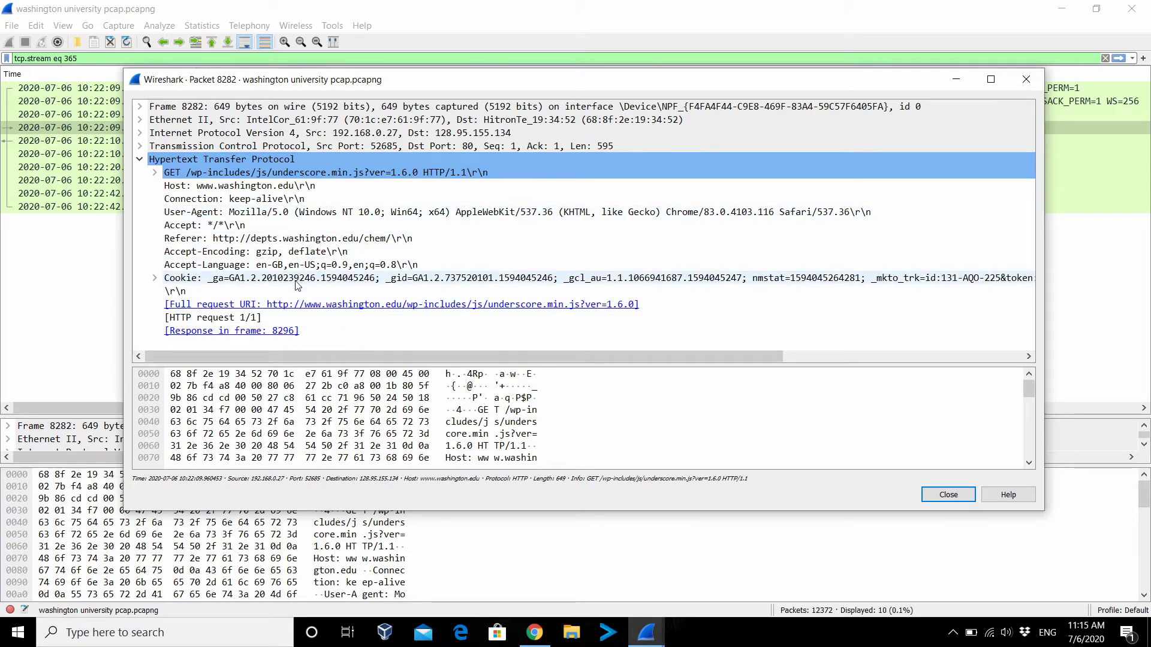
Collapse the Hypertext Transfer Protocol section and examine the Transmission Control Protocol section's source and destination ports, leaving it collapsed
{"action": "left_click", "coordinate": [140, 159]}
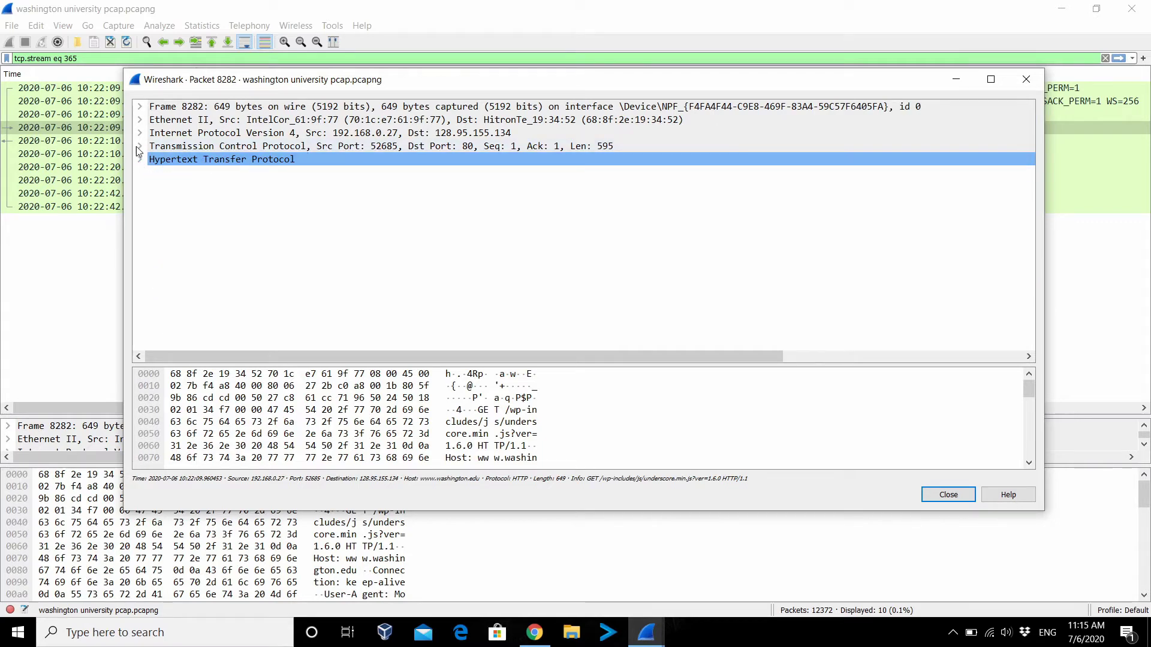
{"action": "left_click", "coordinate": [139, 146]}
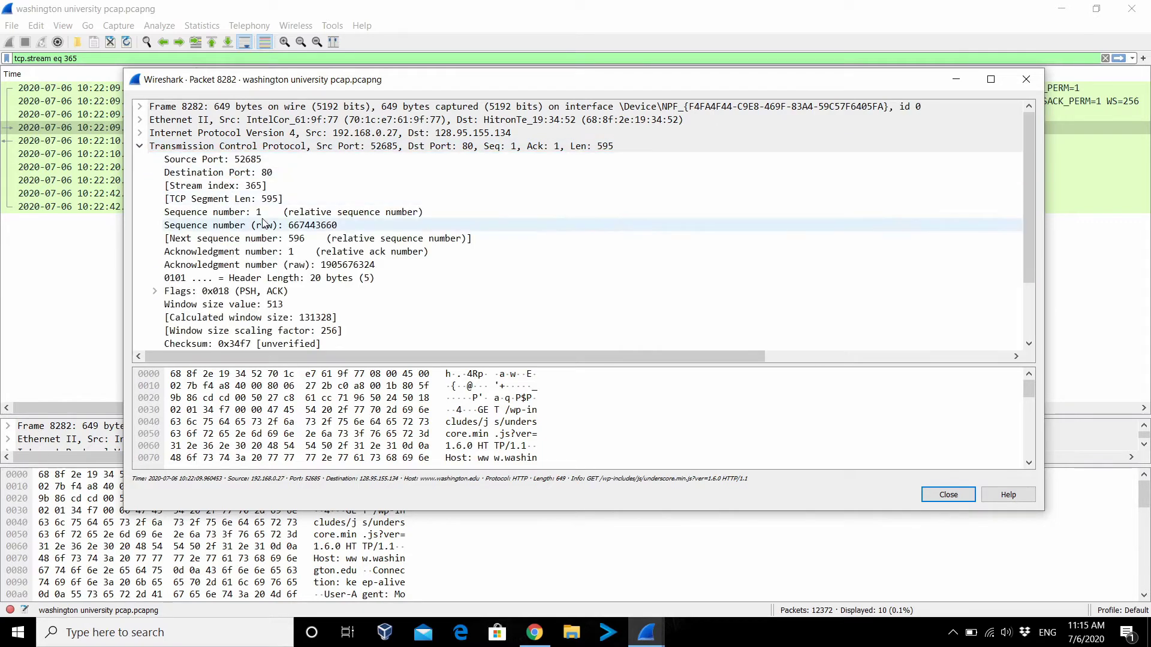
{"action": "scroll", "coordinate": [264, 225], "scroll_direction": "down", "scroll_amount": 1}
{"action": "scroll", "coordinate": [264, 225], "scroll_direction": "down", "scroll_amount": 1}
{"action": "scroll", "coordinate": [319, 262], "scroll_direction": "up", "scroll_amount": 2}
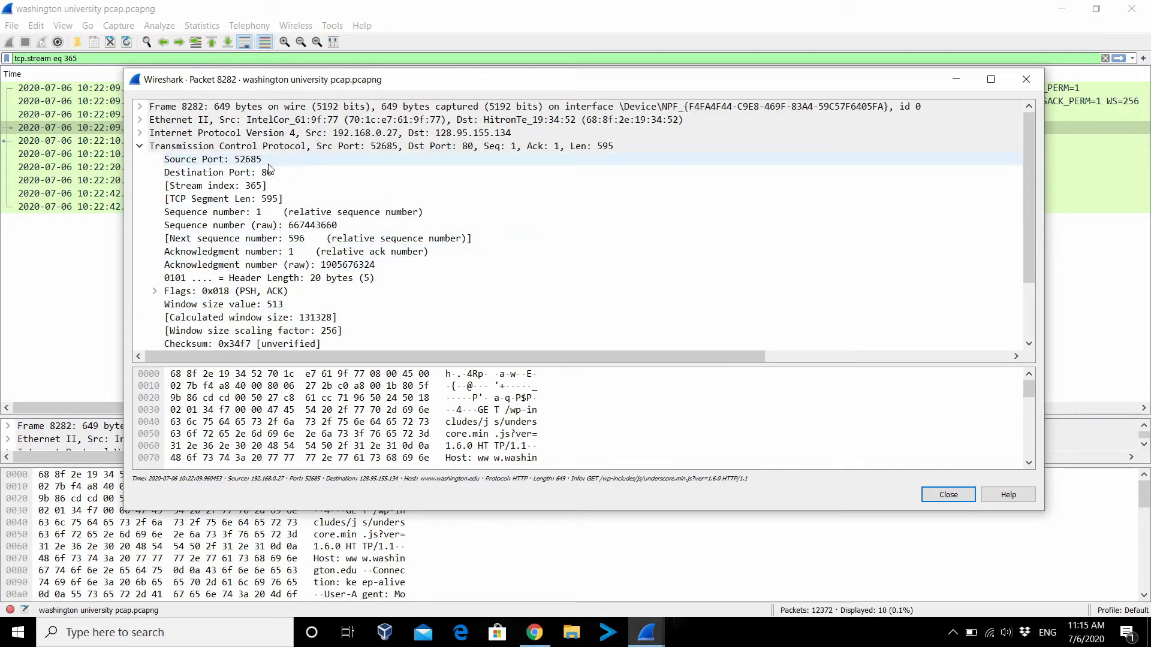
{"action": "left_click", "coordinate": [247, 160]}
{"action": "left_click", "coordinate": [266, 173]}
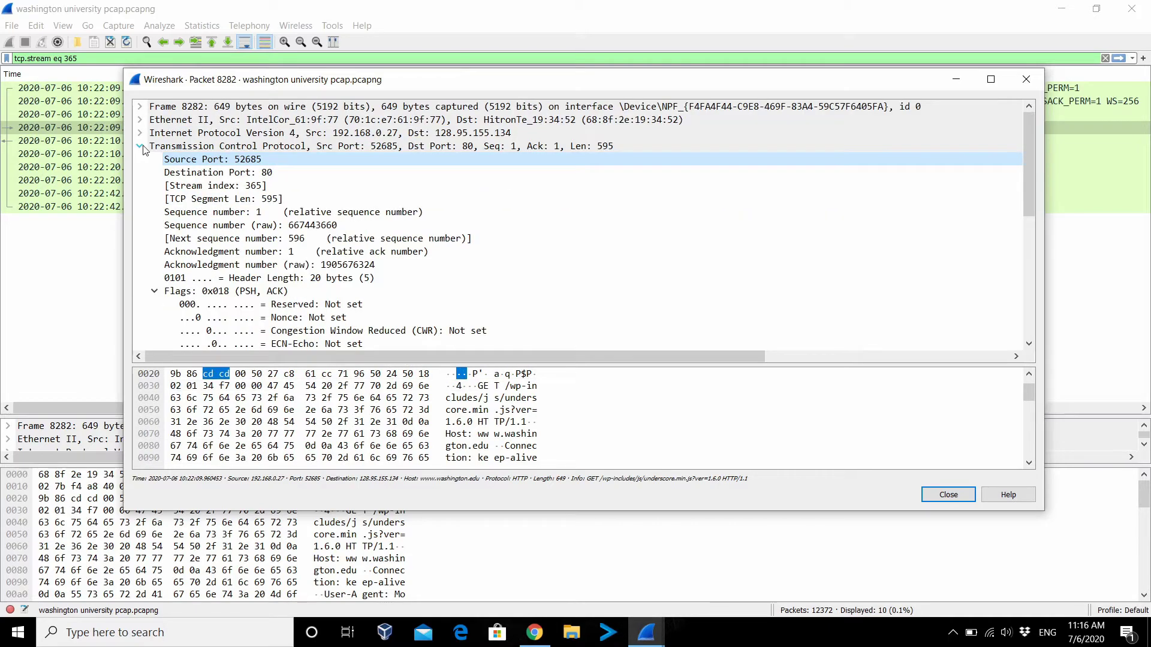
{"action": "left_click", "coordinate": [141, 147]}
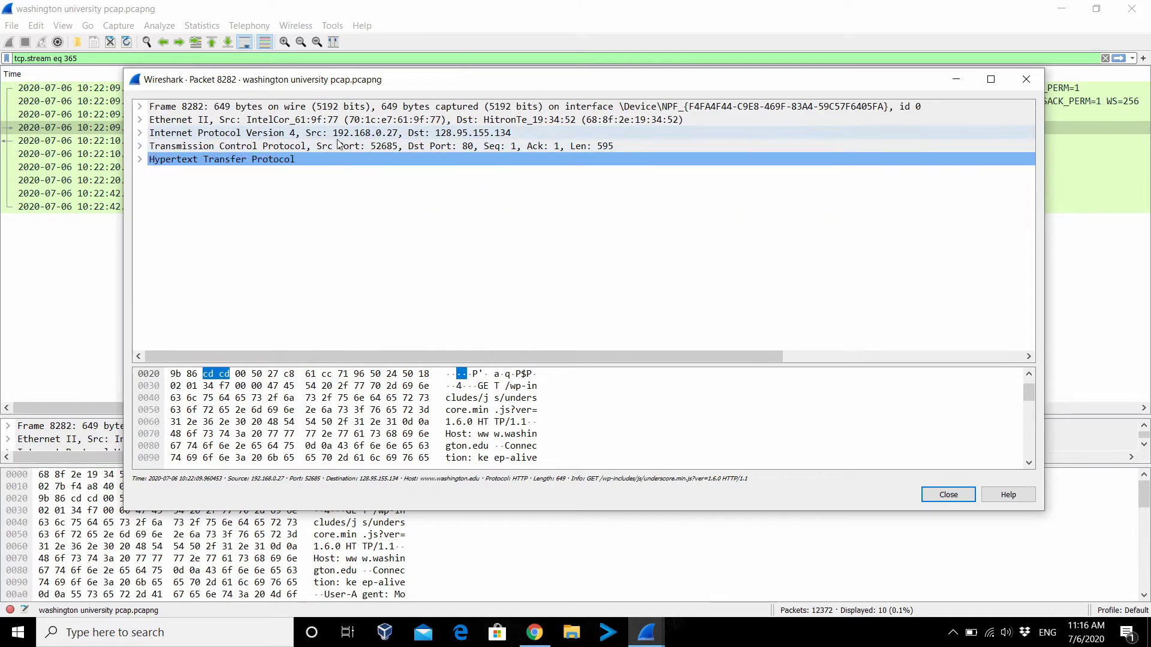
Expand the Internet Protocol Version 4 section and inspect its source and destination address fields
{"action": "left_click", "coordinate": [140, 133]}
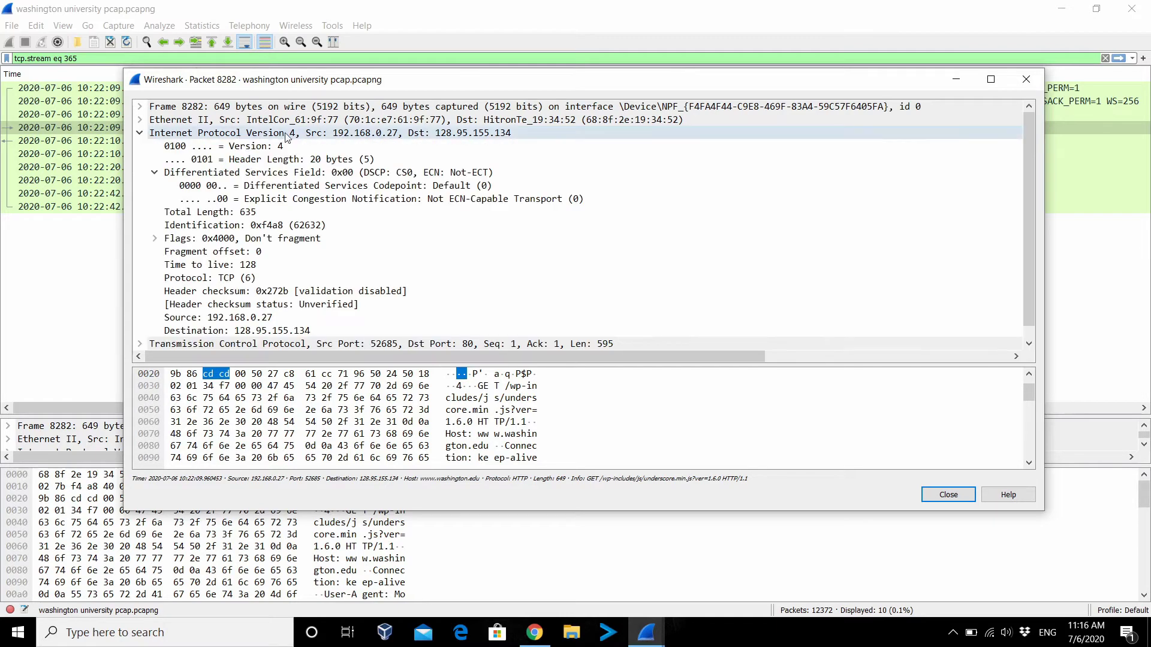
{"action": "left_click", "coordinate": [362, 134]}
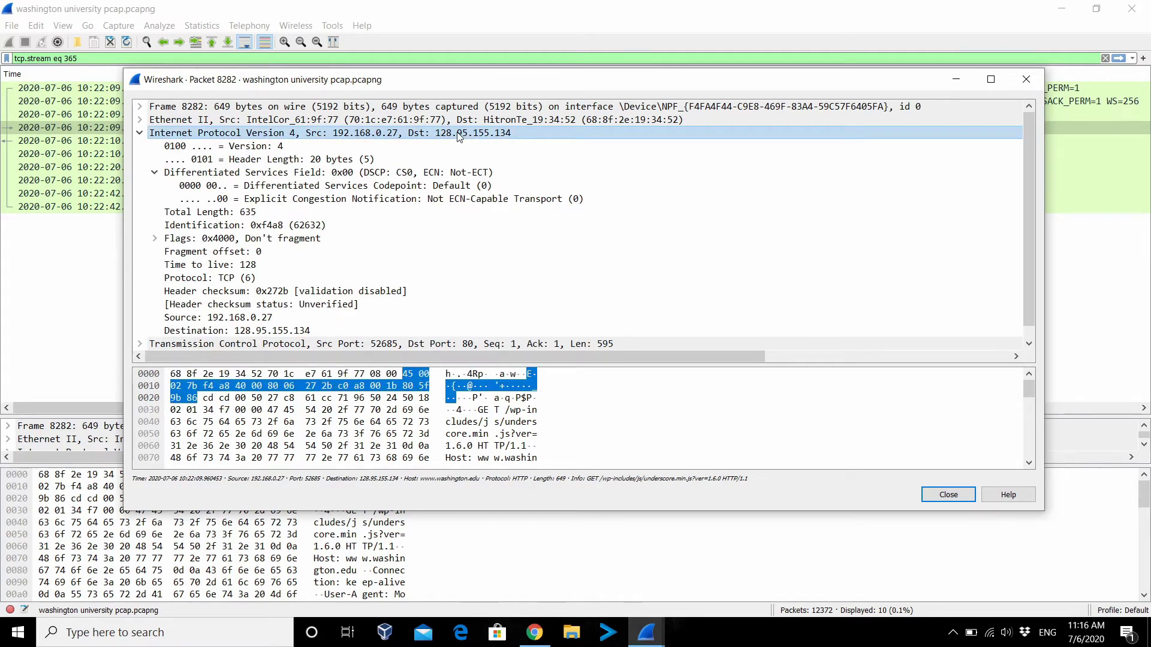
{"action": "scroll", "coordinate": [389, 137], "scroll_direction": "down", "scroll_amount": 1}
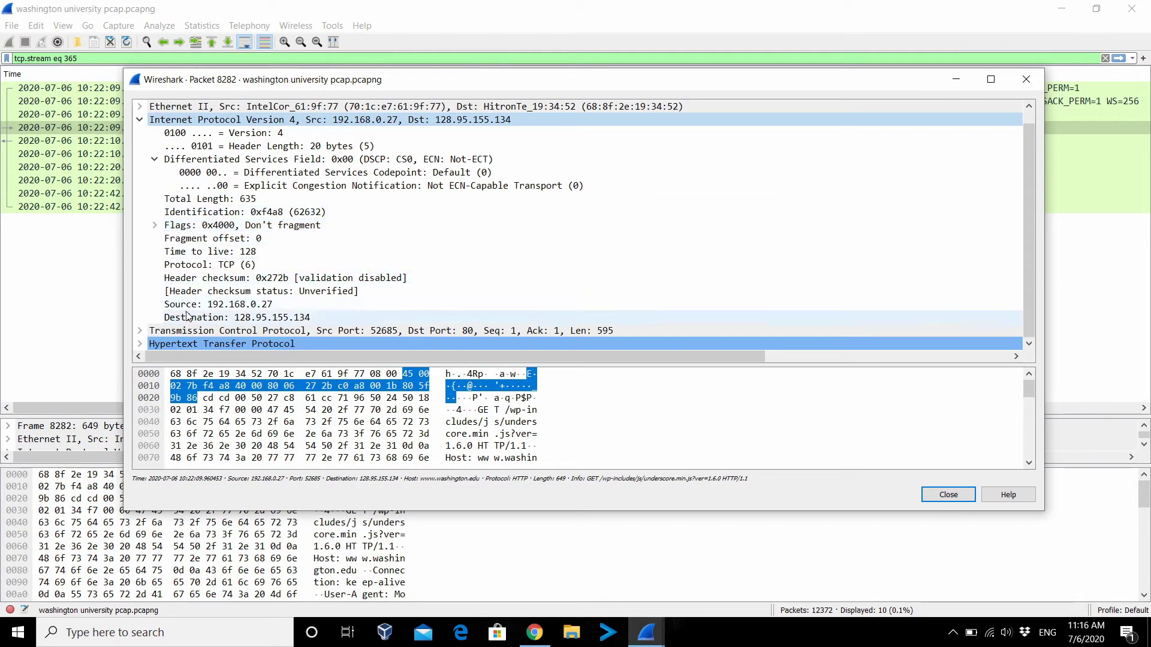
{"action": "left_click", "coordinate": [226, 304]}
{"action": "left_click", "coordinate": [252, 319]}
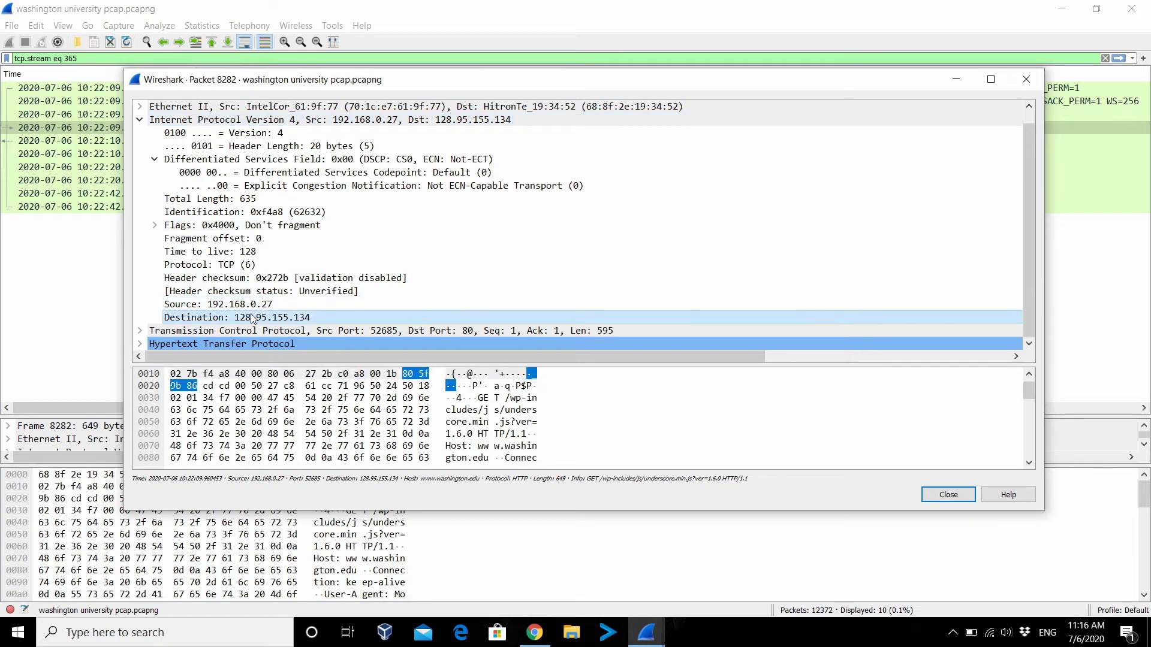
View the Apply as Filter options for the destination IP address, dismiss them, and collapse the Internet Protocol Version 4 section
{"action": "right_click", "coordinate": [250, 318]}
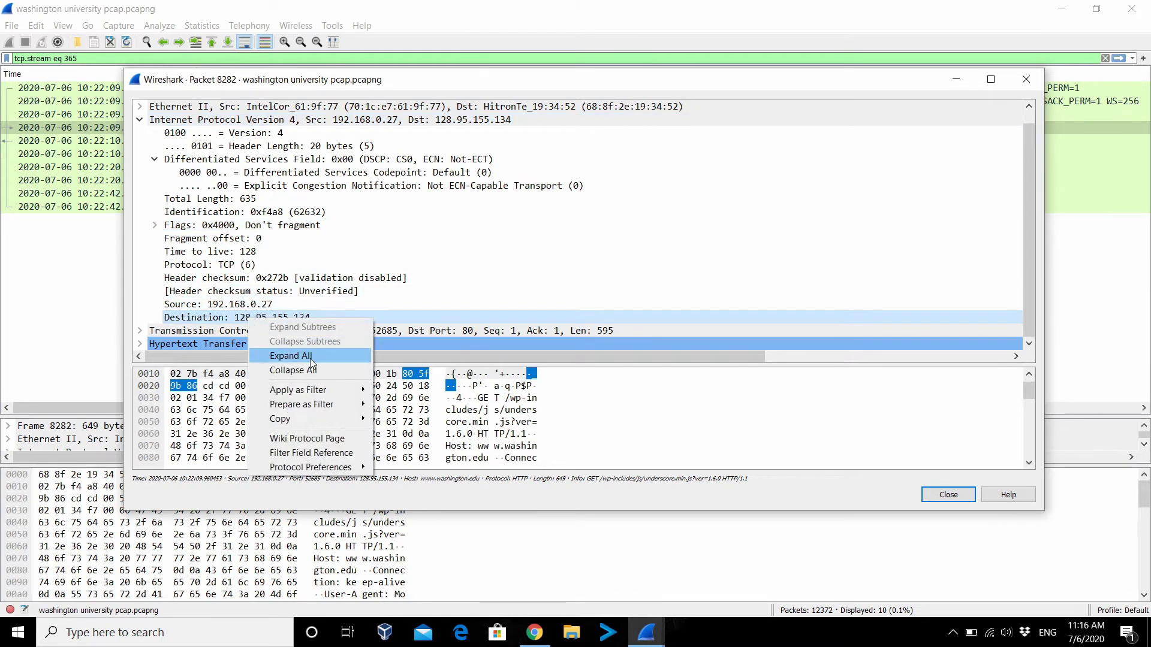
{"action": "mouse_move", "coordinate": [326, 390]}
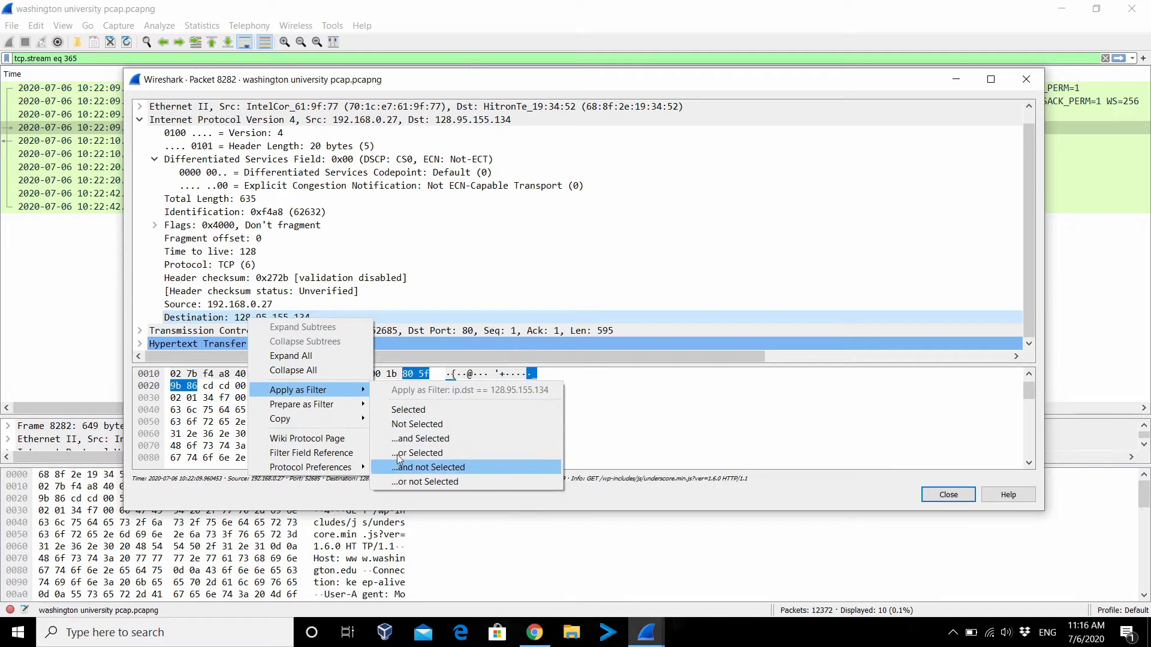
{"action": "left_click", "coordinate": [415, 288]}
{"action": "scroll", "coordinate": [198, 168], "scroll_direction": "up", "scroll_amount": 1}
{"action": "left_click", "coordinate": [155, 172]}
{"action": "left_click", "coordinate": [139, 133]}
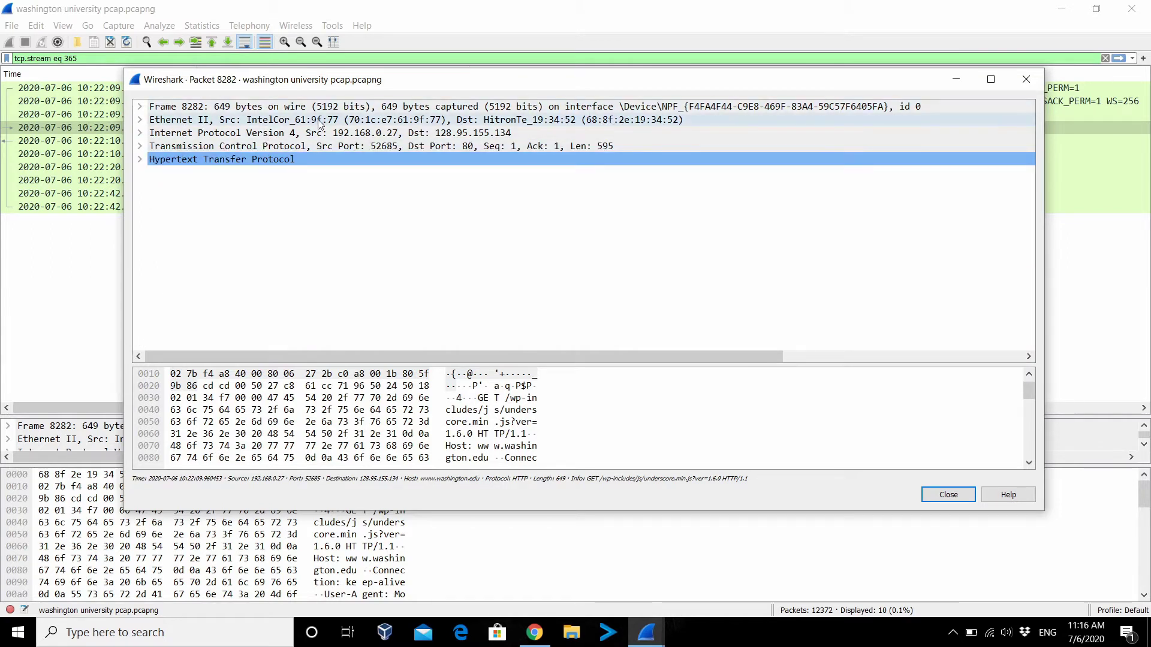
Examine the destination and source MAC addresses in the Ethernet II section, collapse it, and close the packet window
{"action": "left_click", "coordinate": [141, 121]}
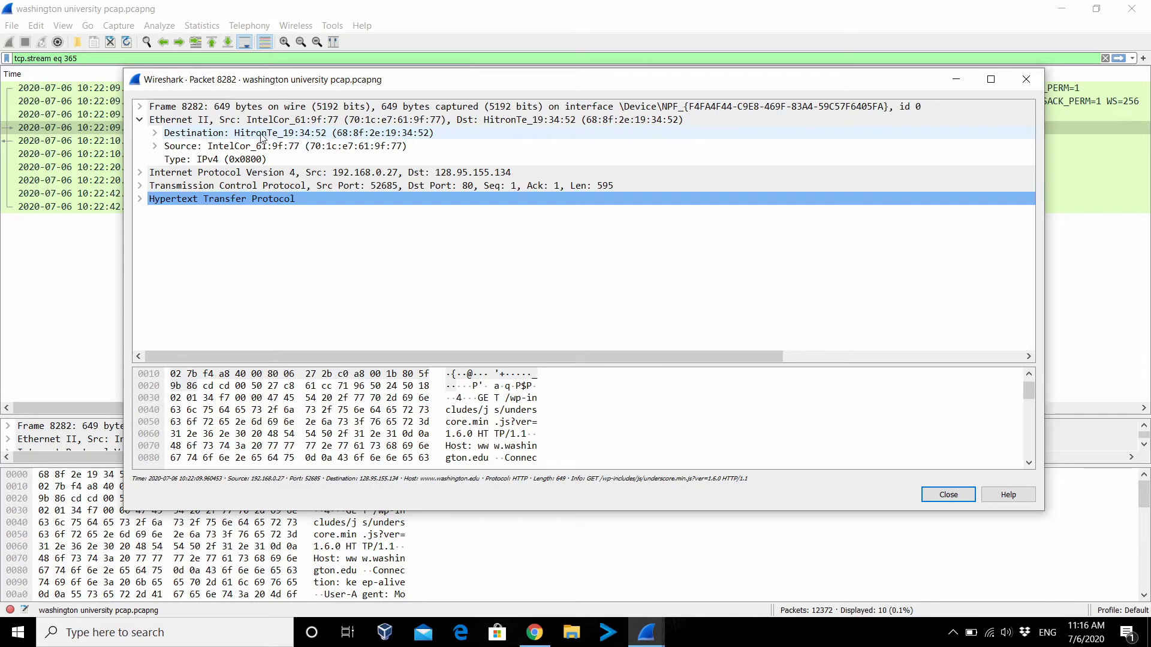
{"action": "left_click", "coordinate": [423, 134]}
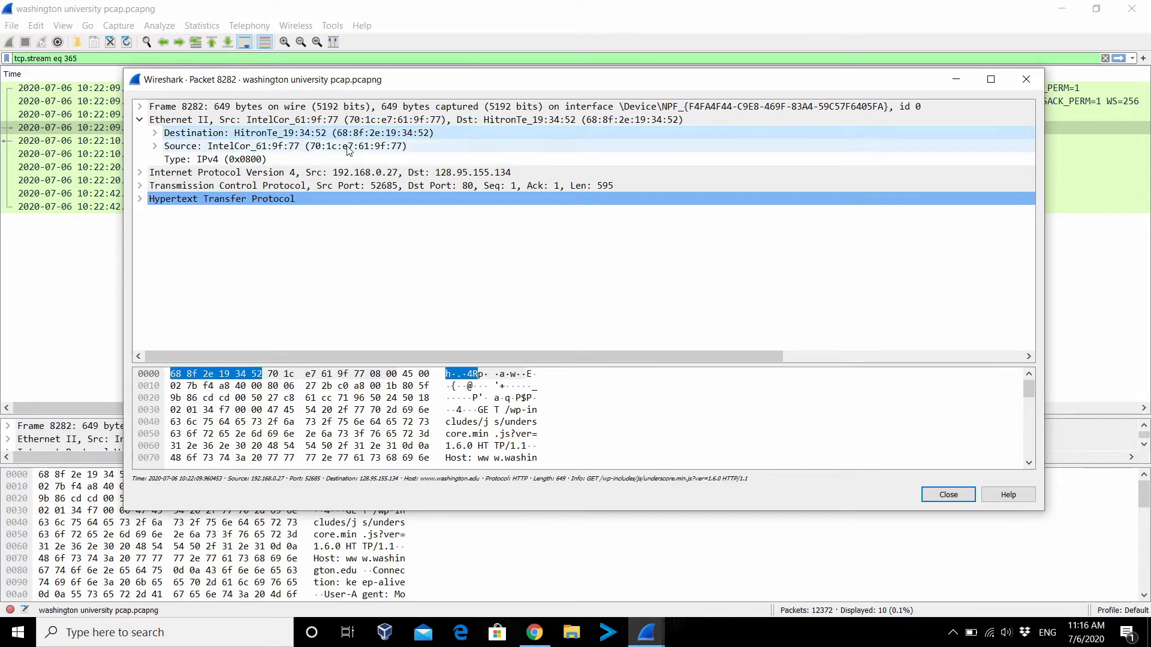
{"action": "left_click", "coordinate": [156, 147]}
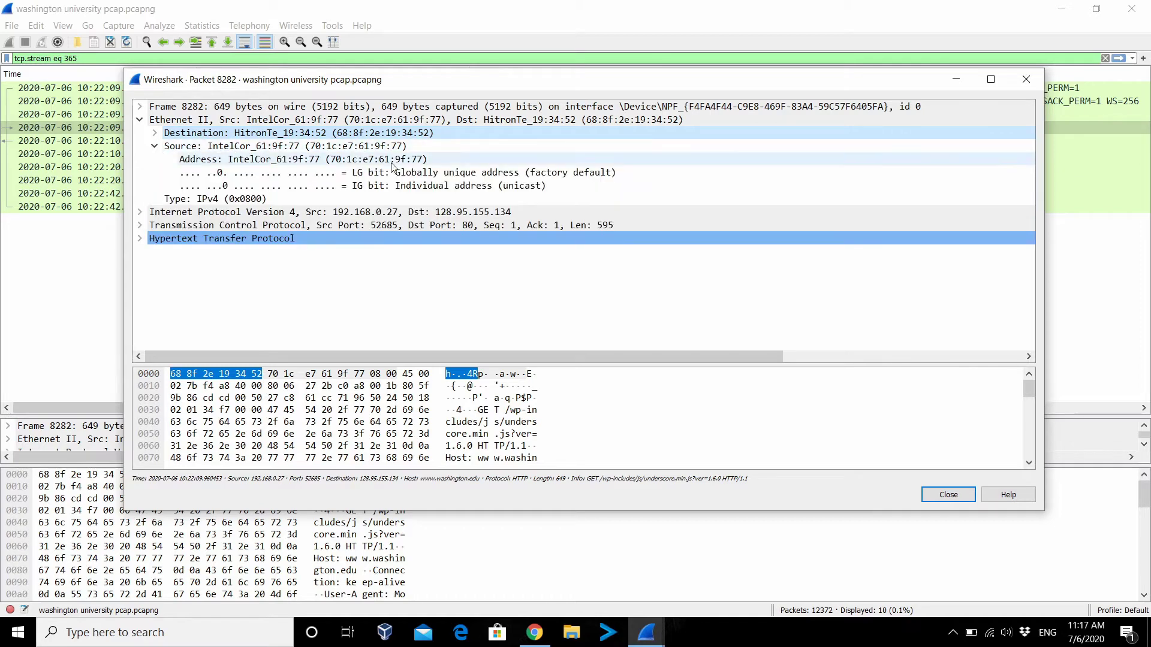
{"action": "left_click", "coordinate": [368, 160]}
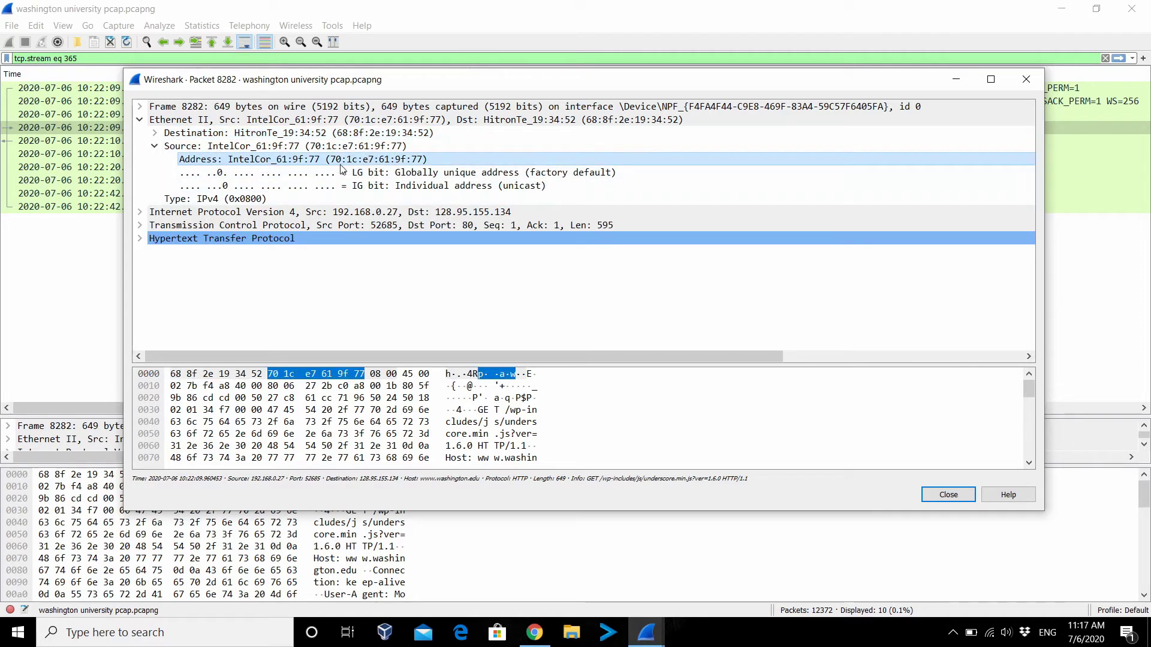
{"action": "left_click", "coordinate": [156, 148]}
{"action": "left_click", "coordinate": [140, 120]}
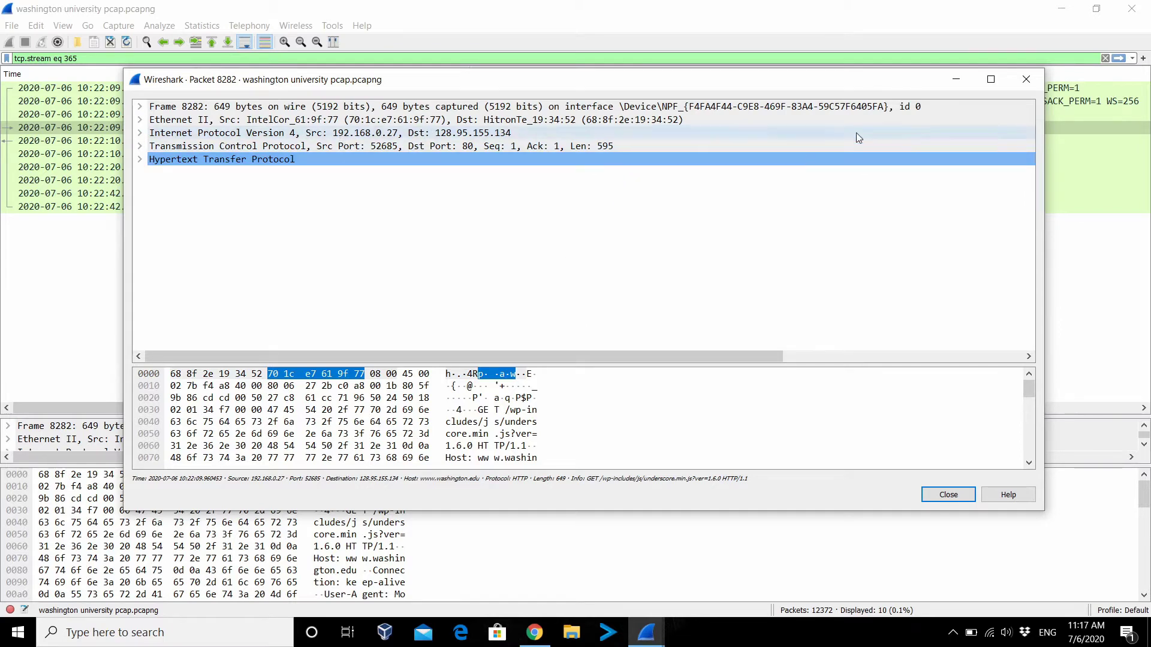
{"action": "left_click", "coordinate": [1026, 80]}
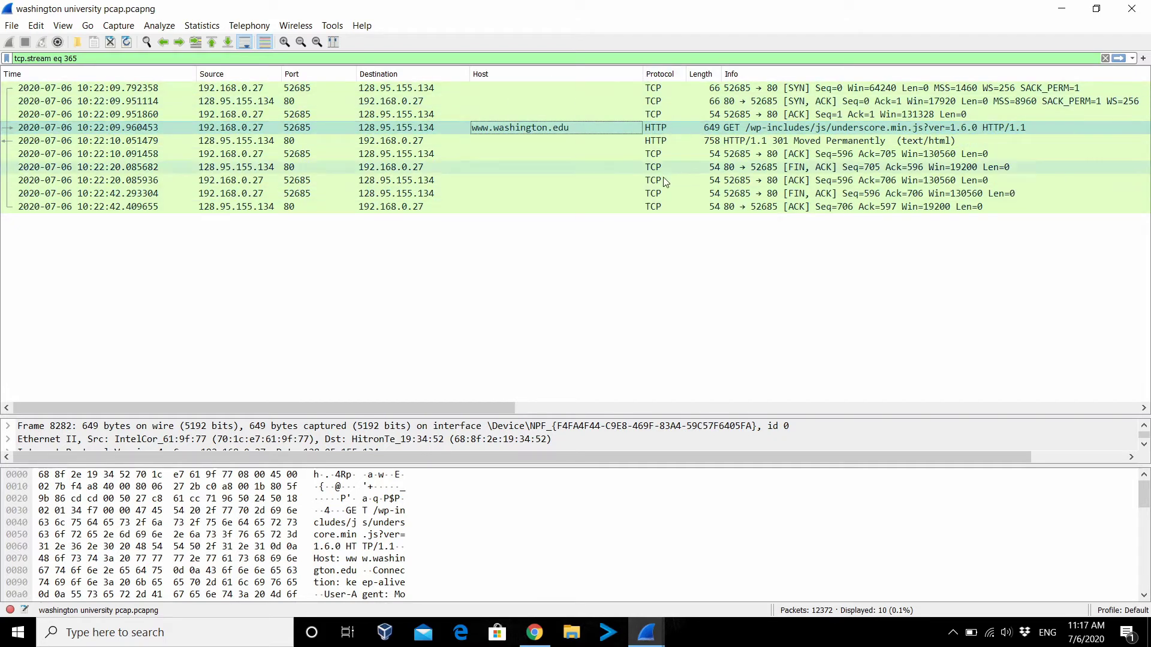
Replace the TCP stream display filter with dhcp and apply it
{"action": "double_click", "coordinate": [123, 63]}
{"action": "triple_click", "coordinate": [123, 63]}
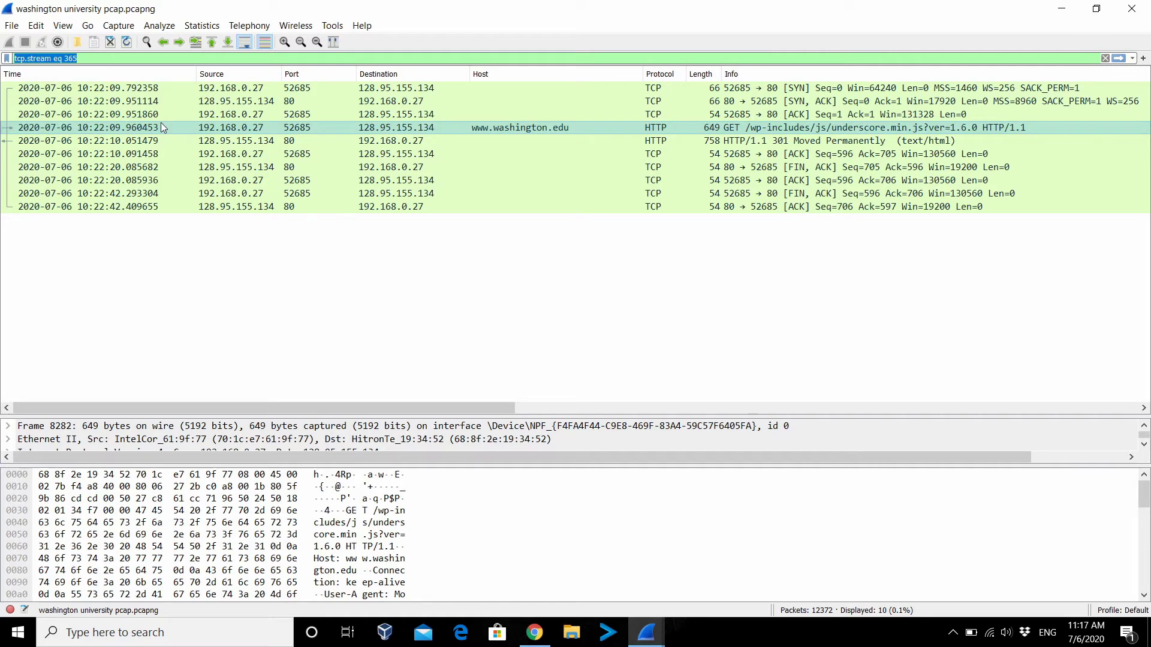
{"action": "type", "text": "dhcp"}
{"action": "key", "text": "Return"}
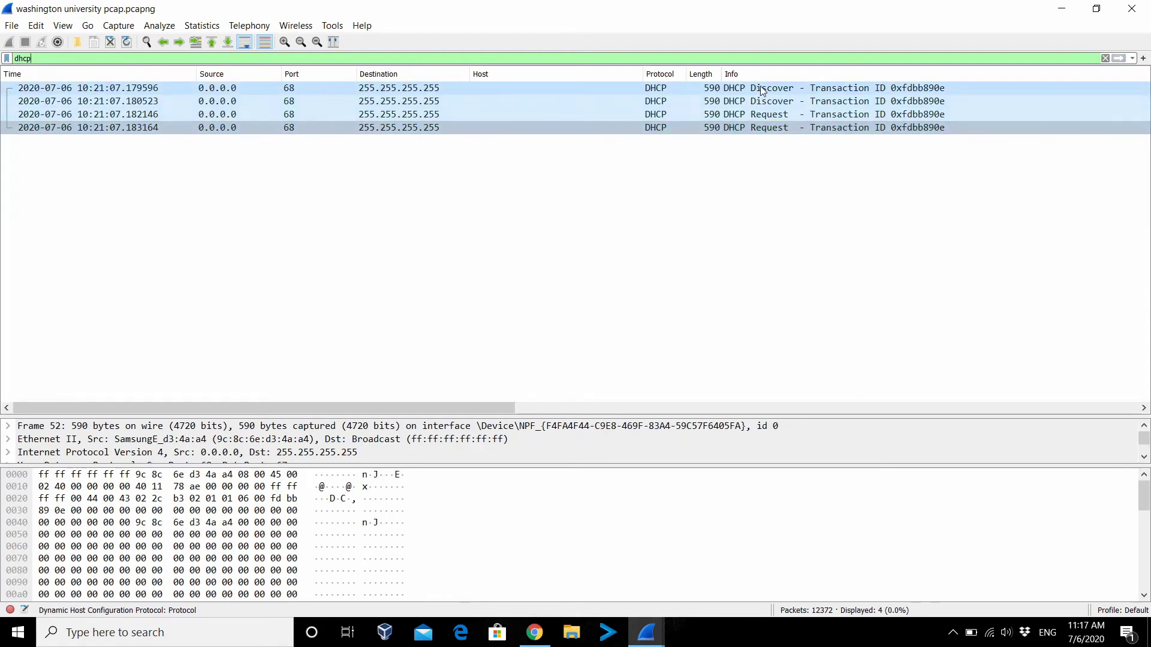
Open the first DHCP Discover packet in its own window, expand its Dynamic Host Configuration Protocol section, and examine the fields and options
{"action": "left_click", "coordinate": [728, 88]}
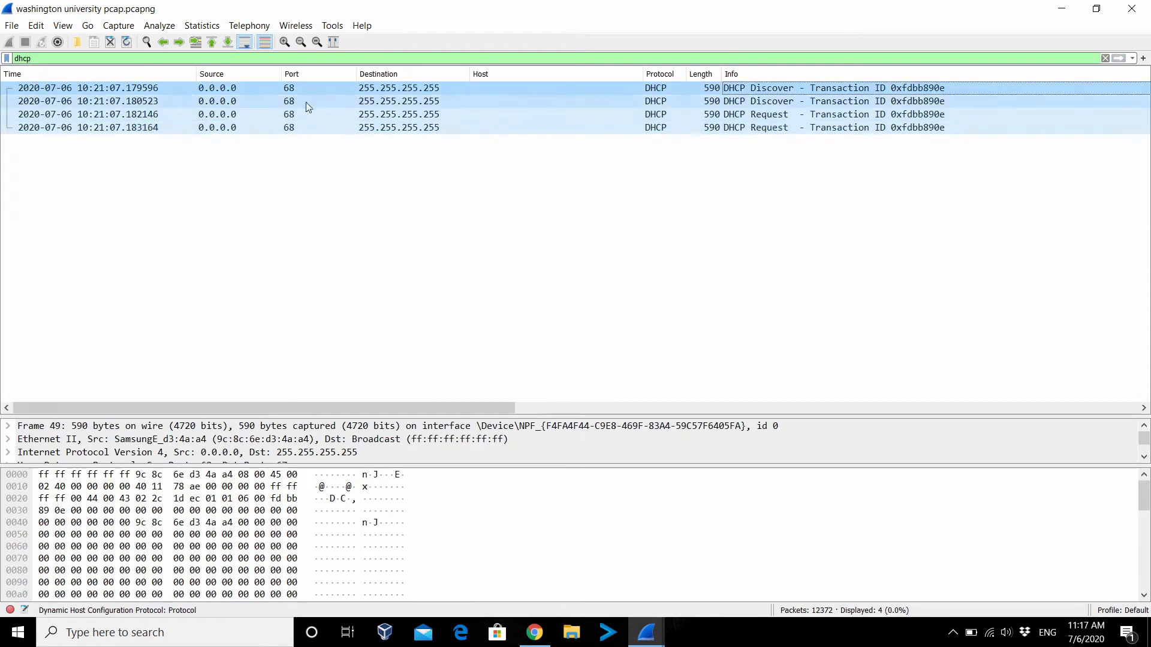
{"action": "left_click", "coordinate": [223, 95]}
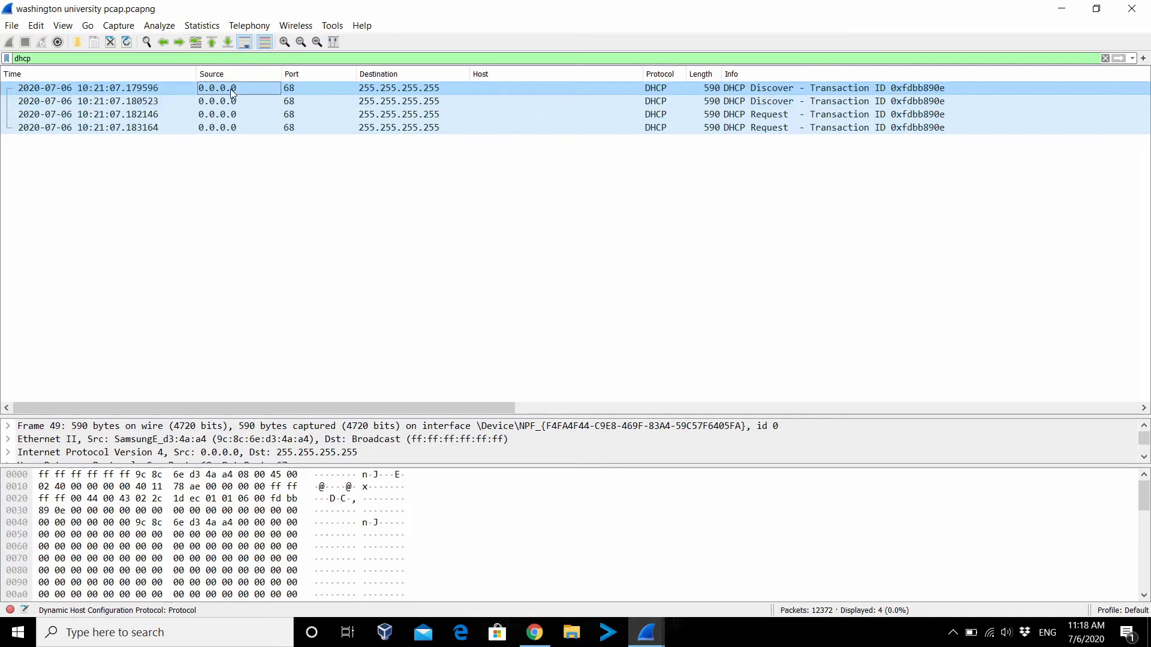
{"action": "double_click", "coordinate": [371, 91]}
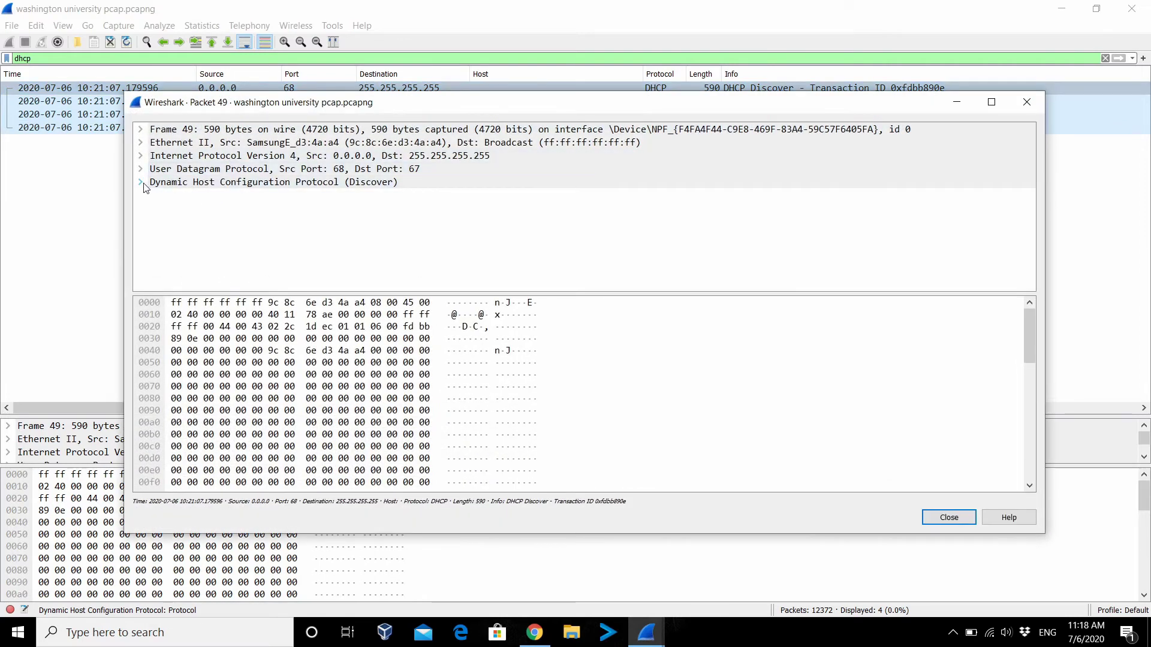
{"action": "left_click", "coordinate": [141, 183]}
{"action": "scroll", "coordinate": [296, 195], "scroll_direction": "down", "scroll_amount": 2}
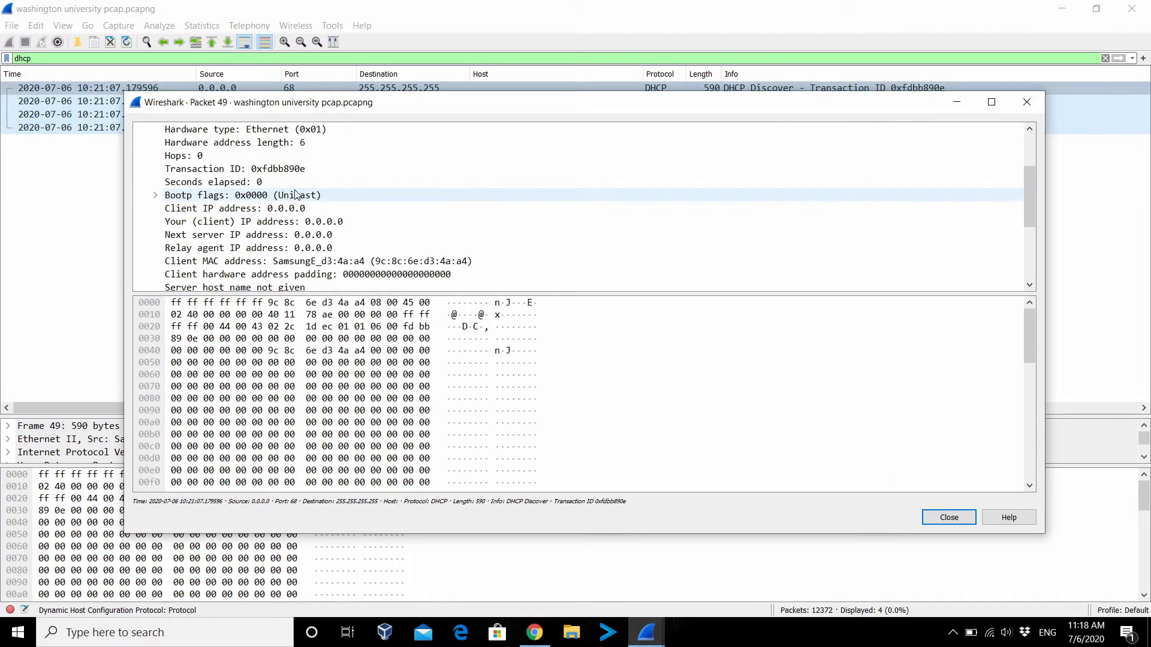
{"action": "scroll", "coordinate": [297, 194], "scroll_direction": "down", "scroll_amount": 4}
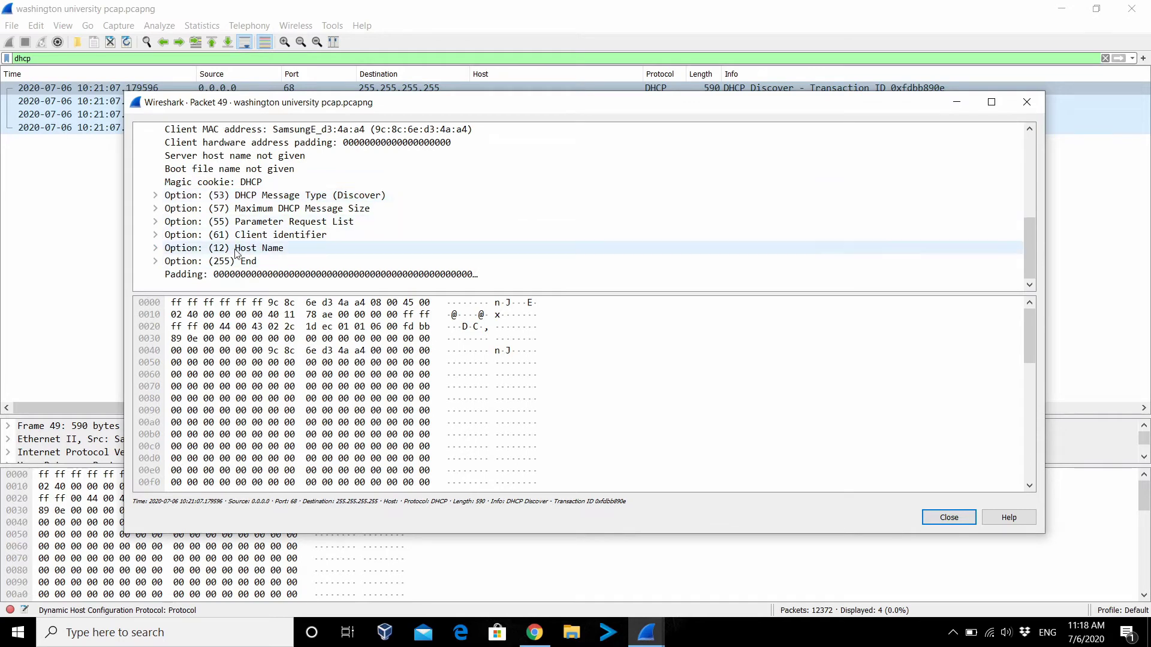
Expand Option (12) Host Name and inspect the host name value, then collapse the DHCP section and close the packet window
{"action": "left_click", "coordinate": [154, 248]}
{"action": "scroll", "coordinate": [264, 263], "scroll_direction": "down", "scroll_amount": 1}
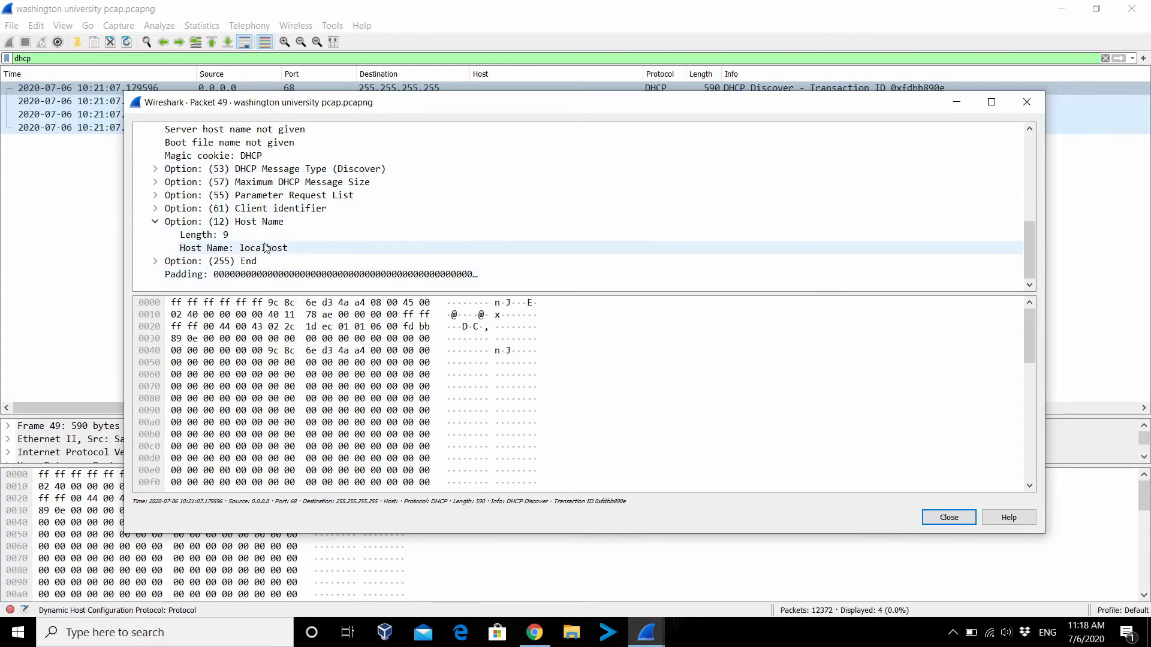
{"action": "left_click", "coordinate": [264, 247]}
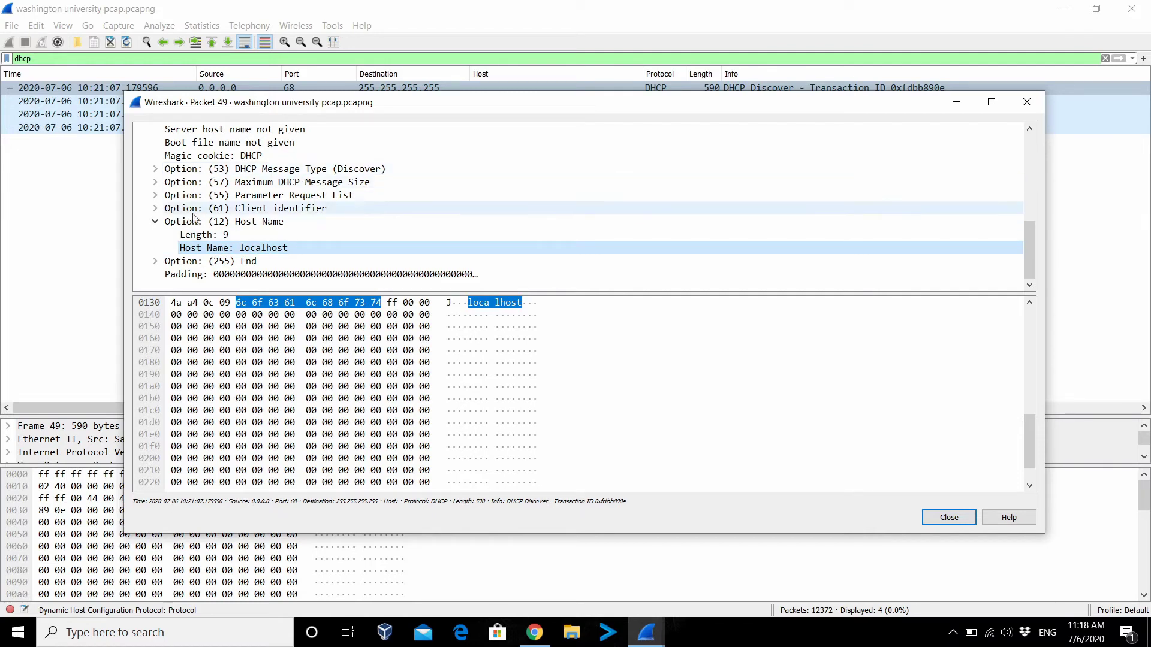
{"action": "scroll", "coordinate": [264, 261], "scroll_direction": "up", "scroll_amount": 6}
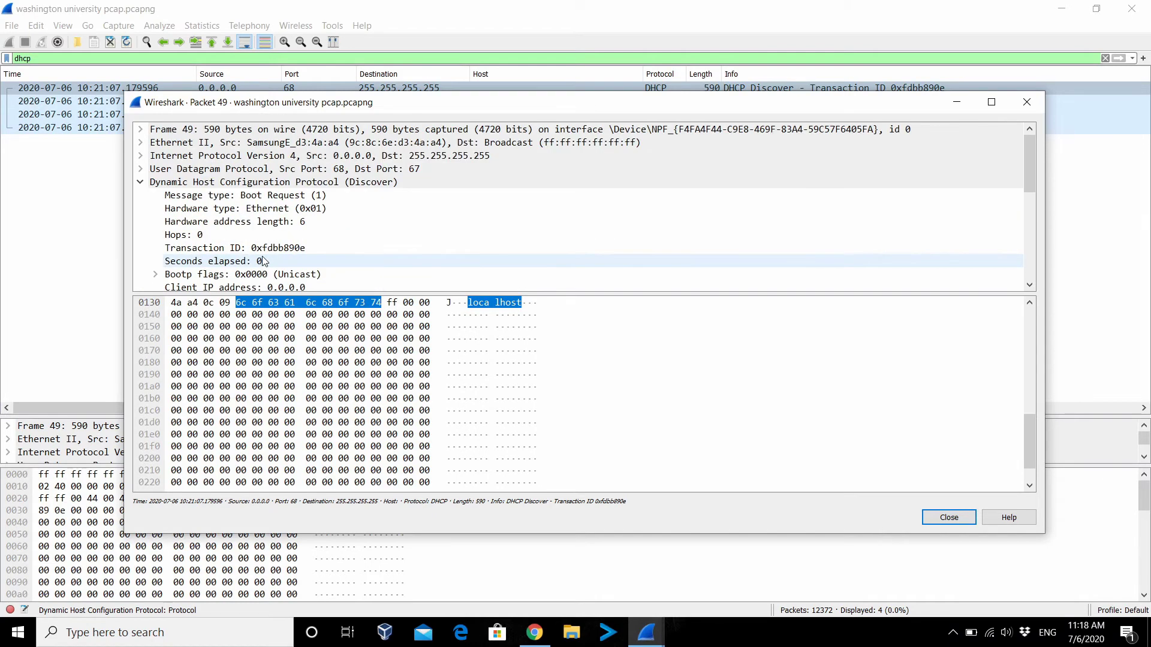
{"action": "double_click", "coordinate": [163, 183]}
{"action": "left_click", "coordinate": [1027, 102]}
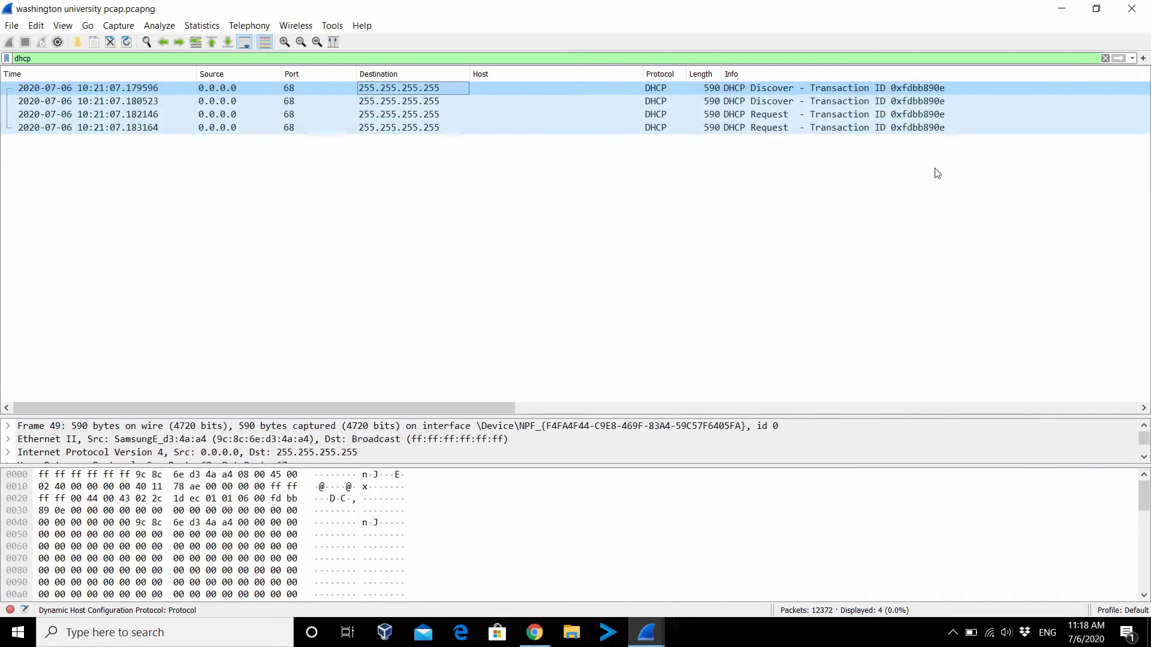
Replace the dhcp display filter with dns and apply it
{"action": "left_click", "coordinate": [76, 57]}
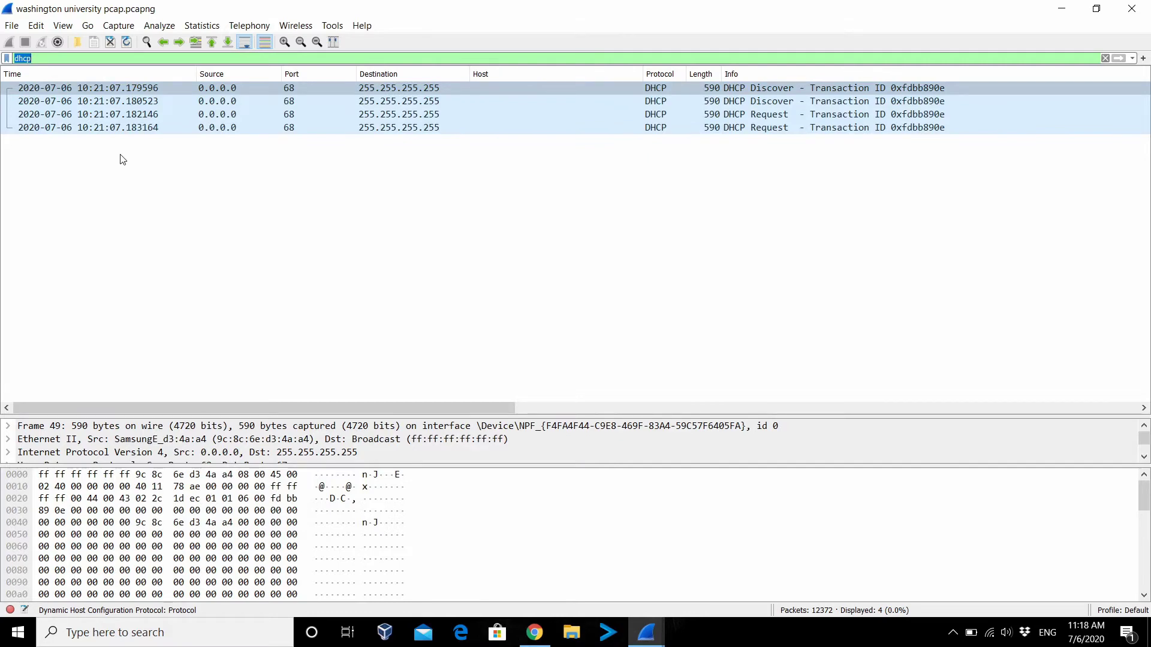
{"action": "type", "text": "dns"}
{"action": "key", "text": "Return"}
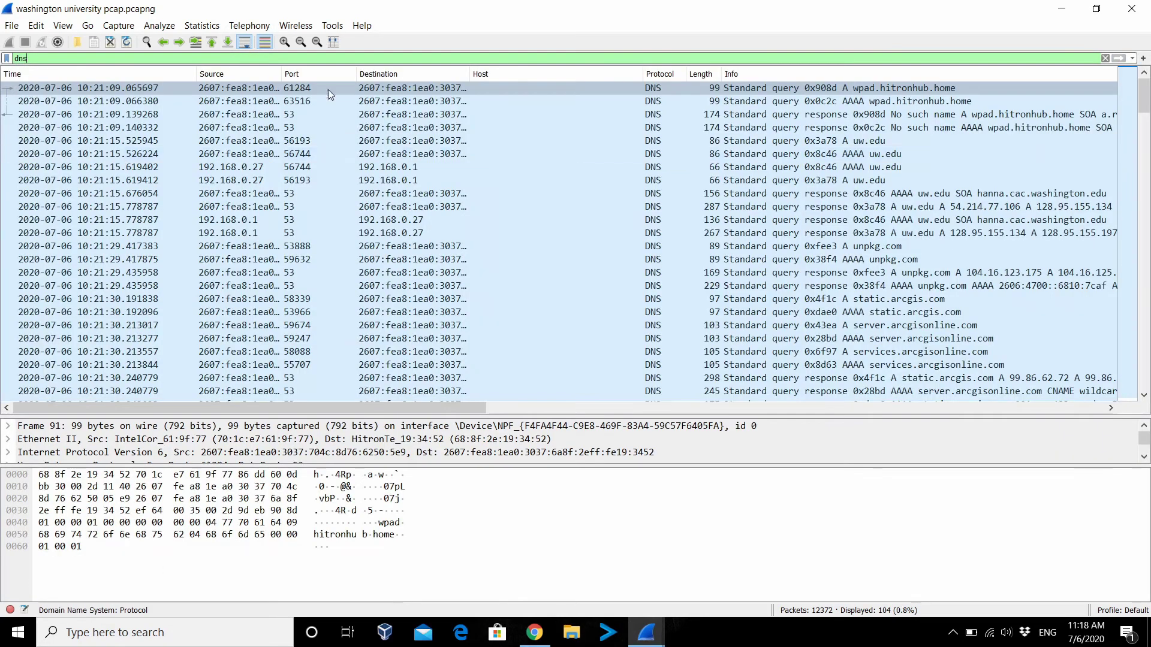
{"action": "right_click", "coordinate": [952, 166]}
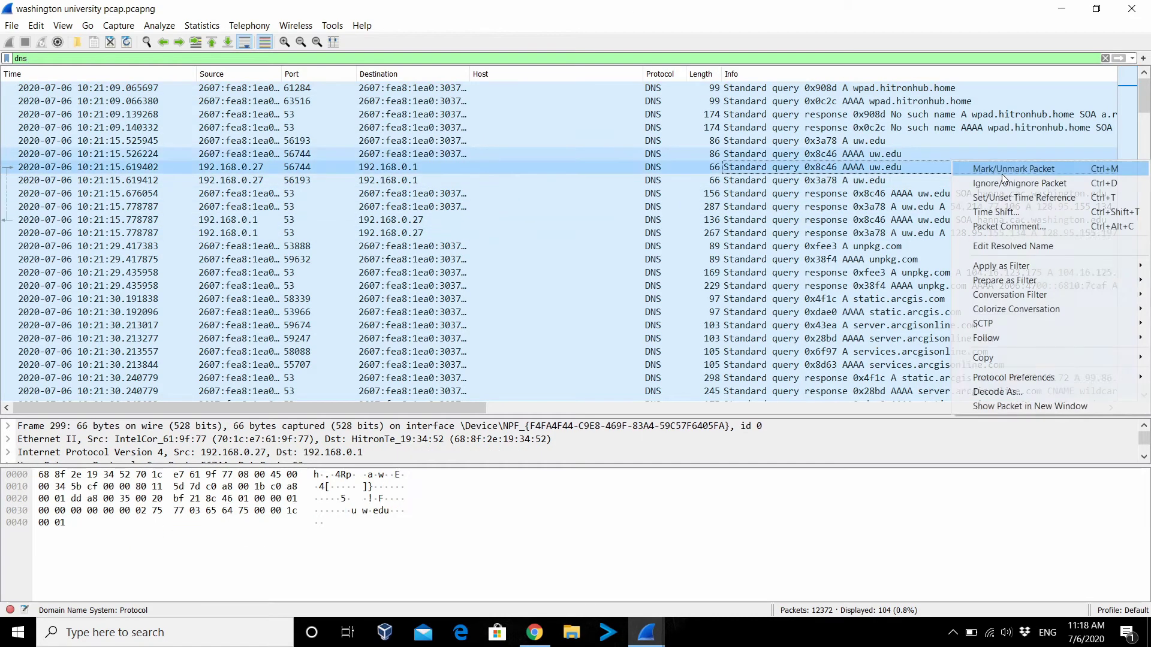
{"action": "left_click", "coordinate": [893, 154]}
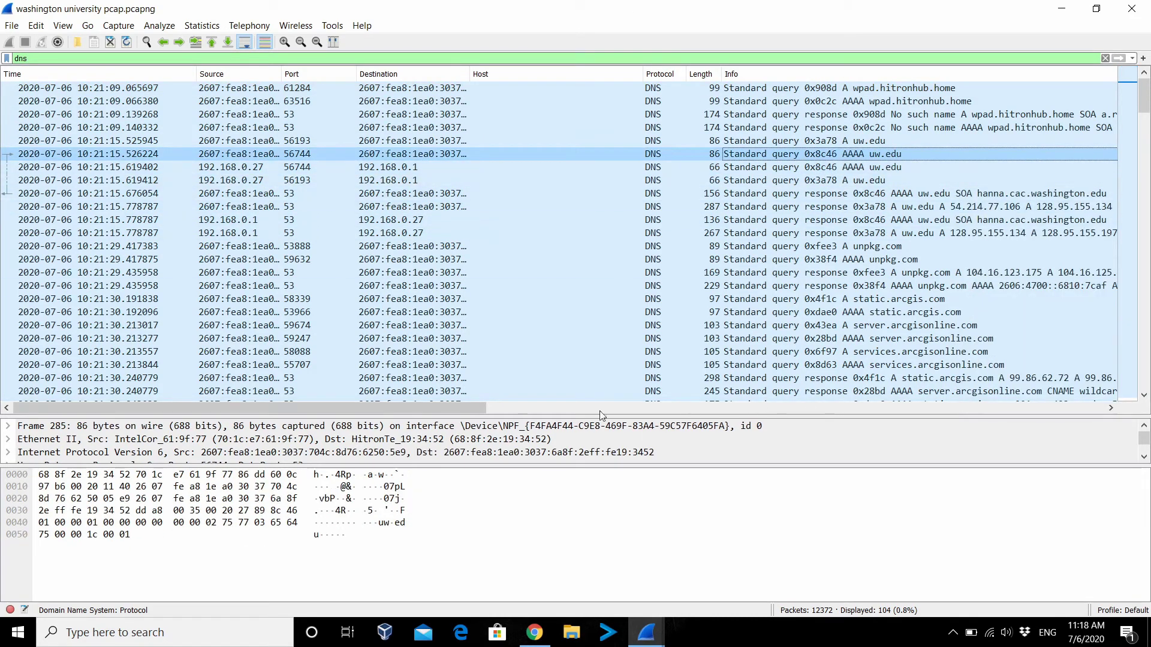
{"action": "left_click_drag", "start_coordinate": [465, 408], "coordinate": [721, 409]}
{"action": "left_click", "coordinate": [319, 237]}
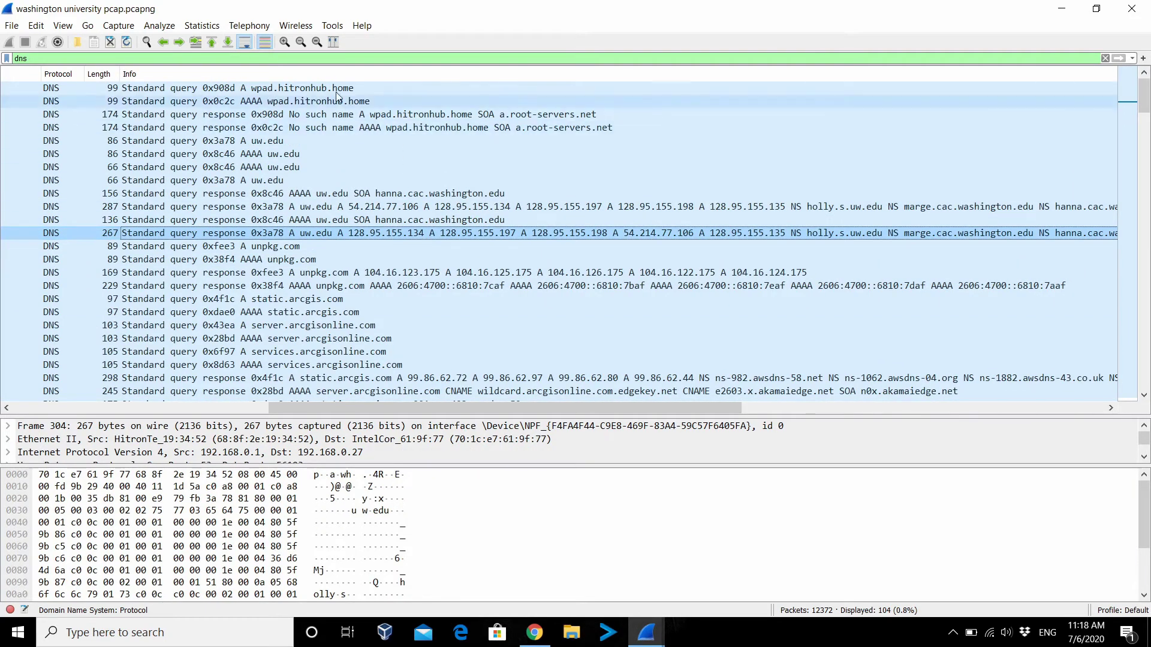
{"action": "scroll", "coordinate": [360, 246], "scroll_direction": "down", "scroll_amount": 4}
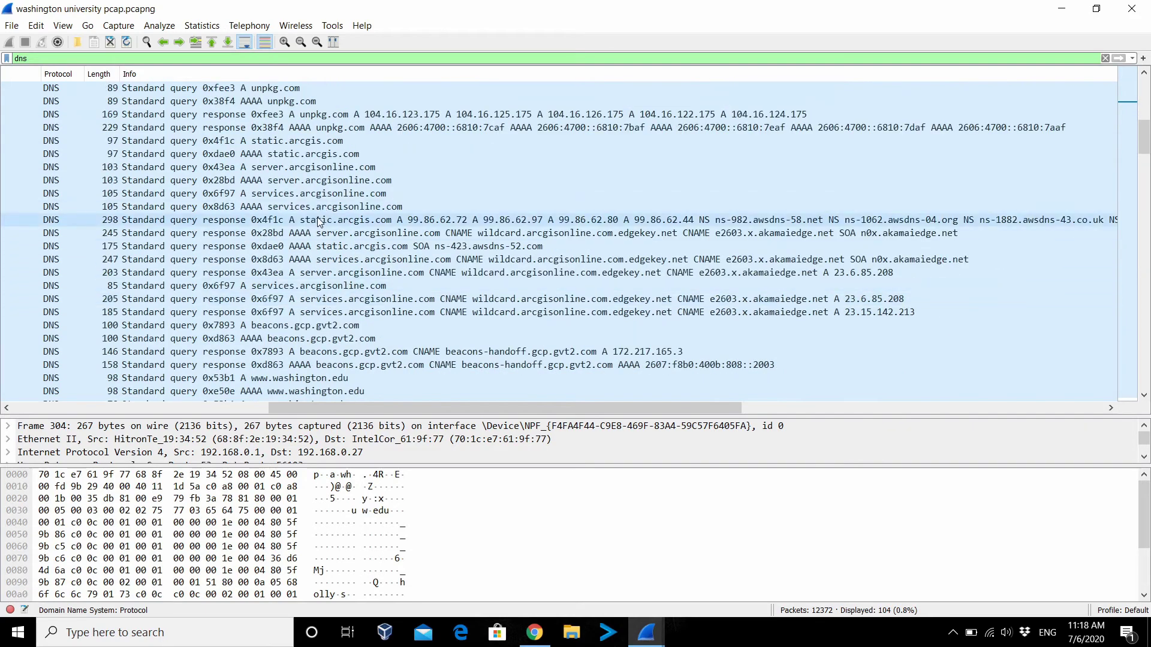
{"action": "scroll", "coordinate": [365, 224], "scroll_direction": "down", "scroll_amount": 3}
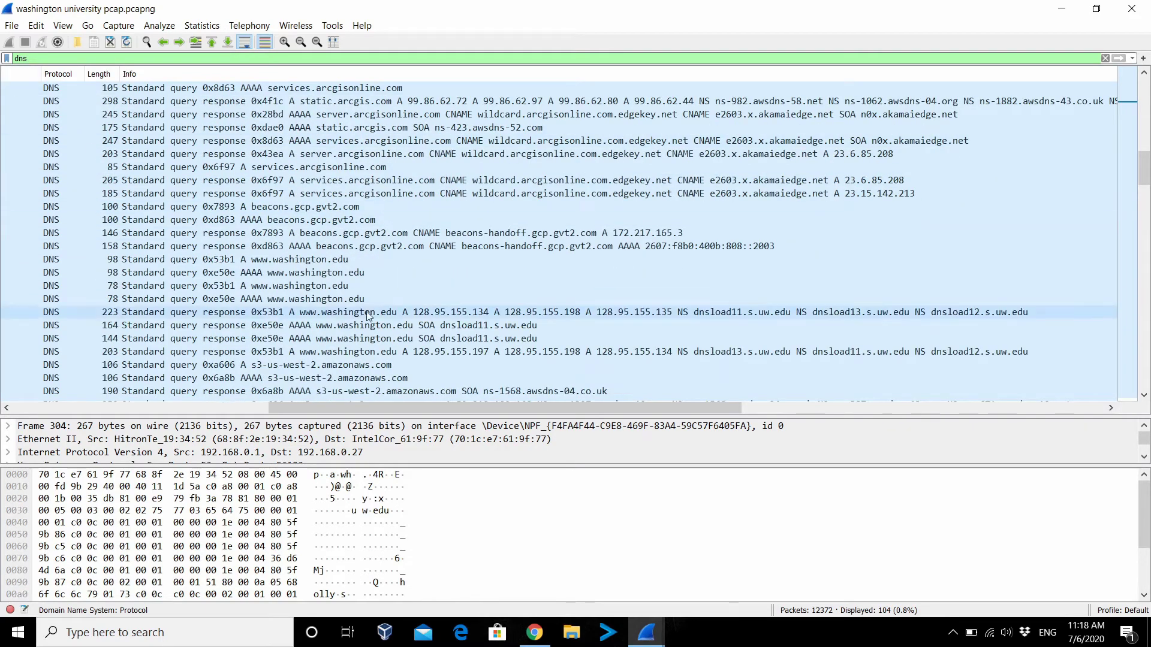
{"action": "scroll", "coordinate": [365, 203], "scroll_direction": "down", "scroll_amount": 3}
{"action": "left_click", "coordinate": [331, 197]}
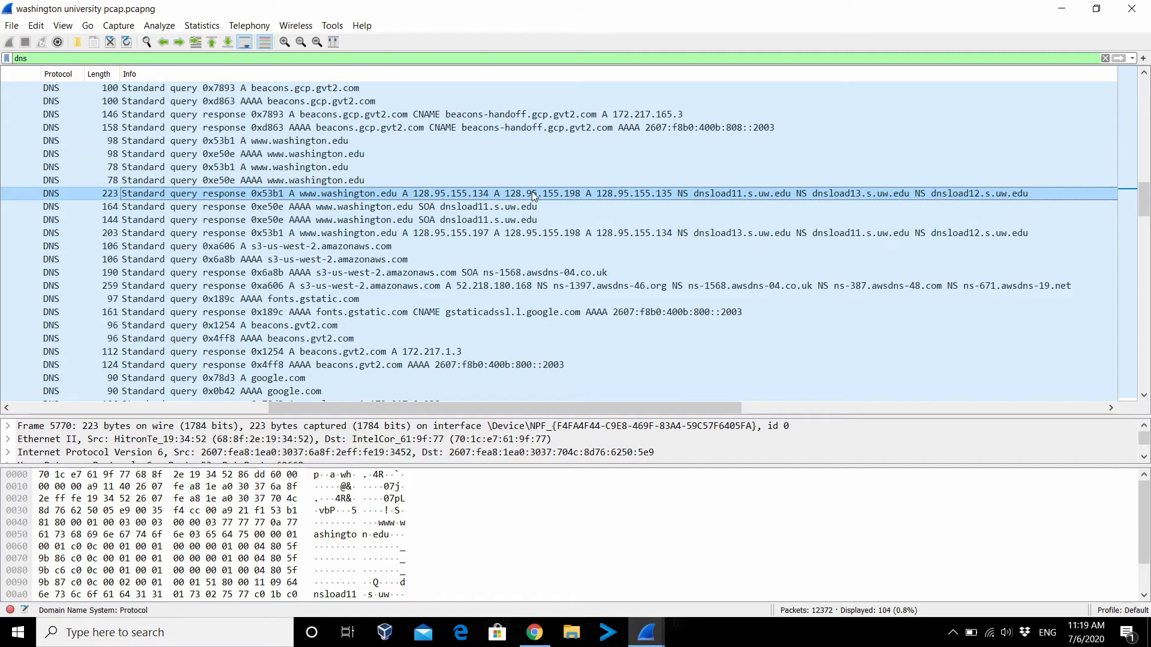
Replace the dns display filter with http and apply it
{"action": "key", "text": "ctrl+slash"}
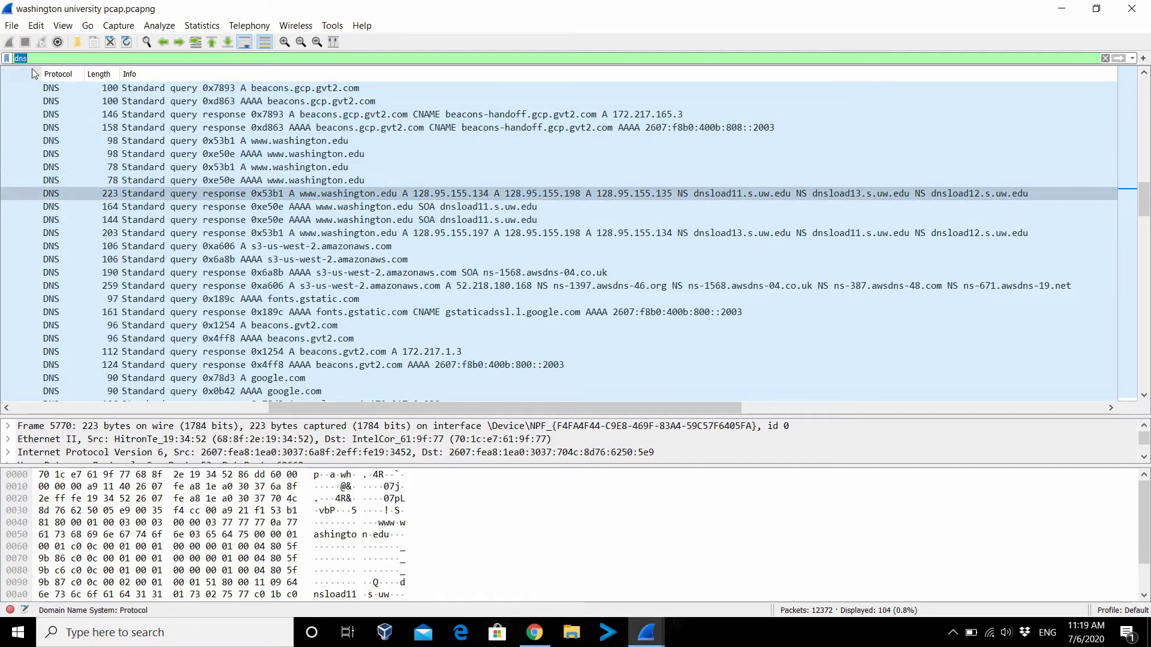
{"action": "type", "text": "http"}
{"action": "key", "text": "Return"}
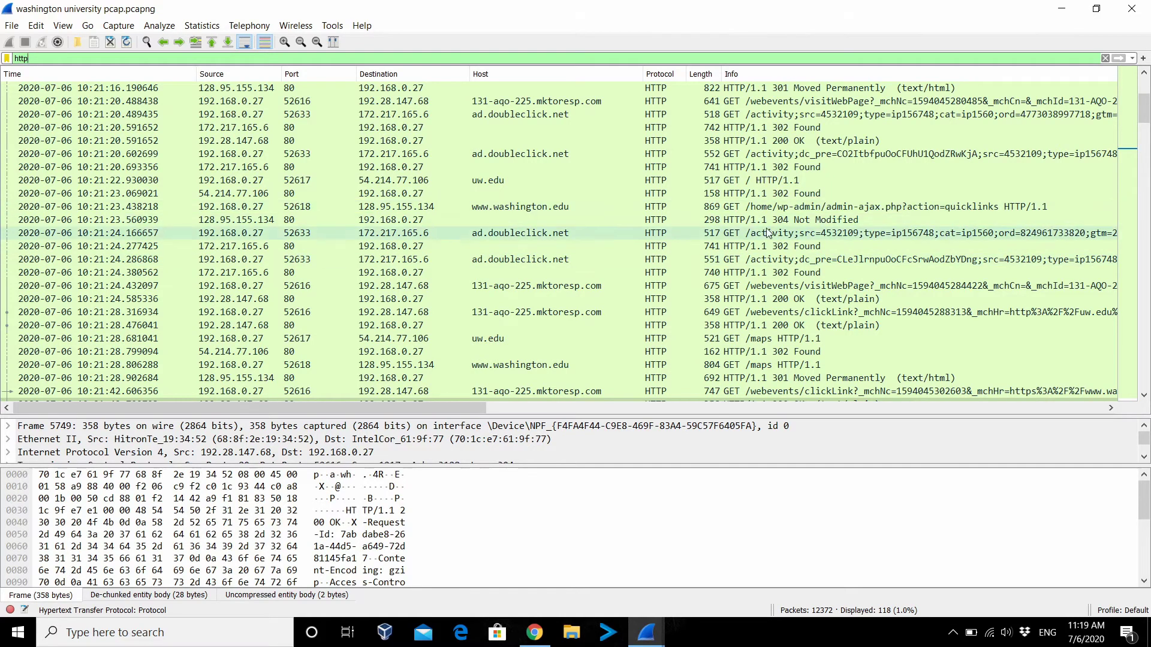
Select an ad.doubleclick.net request and open the Export Objects list for HTTP
{"action": "left_click", "coordinate": [604, 235]}
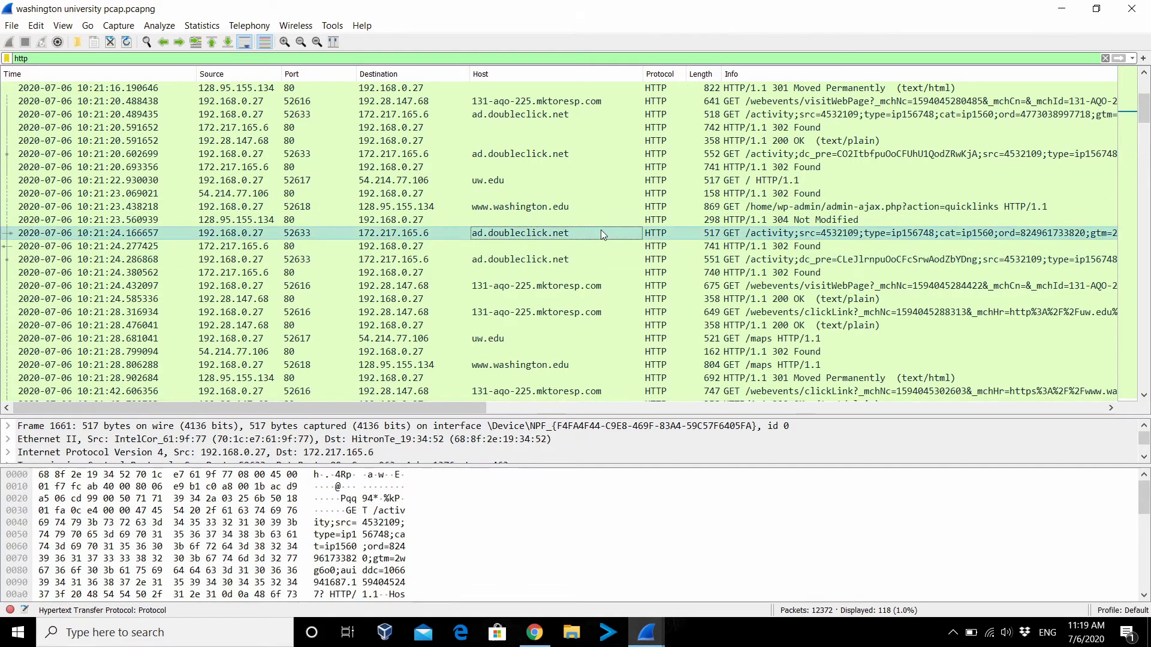
{"action": "left_click", "coordinate": [11, 27]}
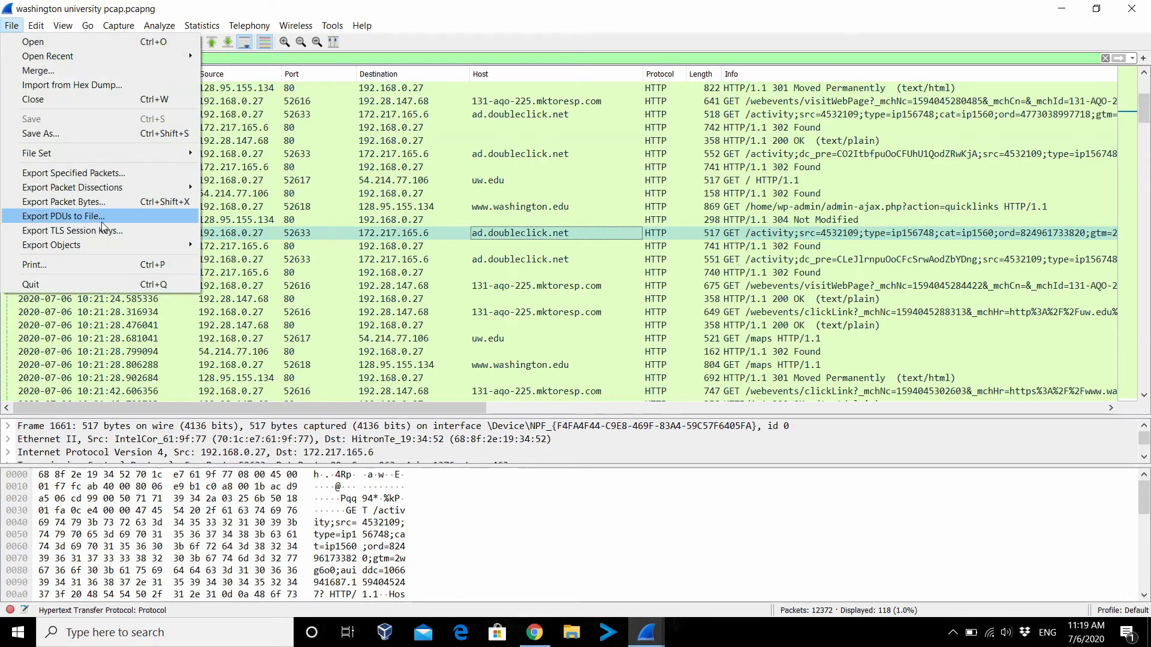
{"action": "mouse_move", "coordinate": [98, 243]}
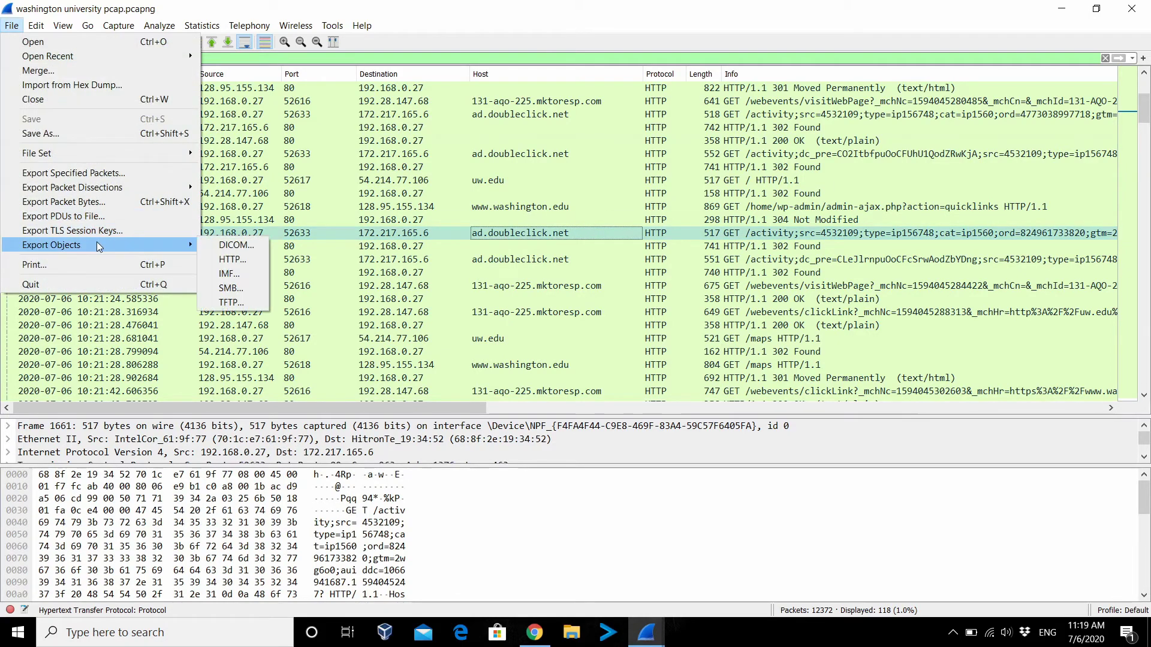
{"action": "left_click", "coordinate": [237, 258]}
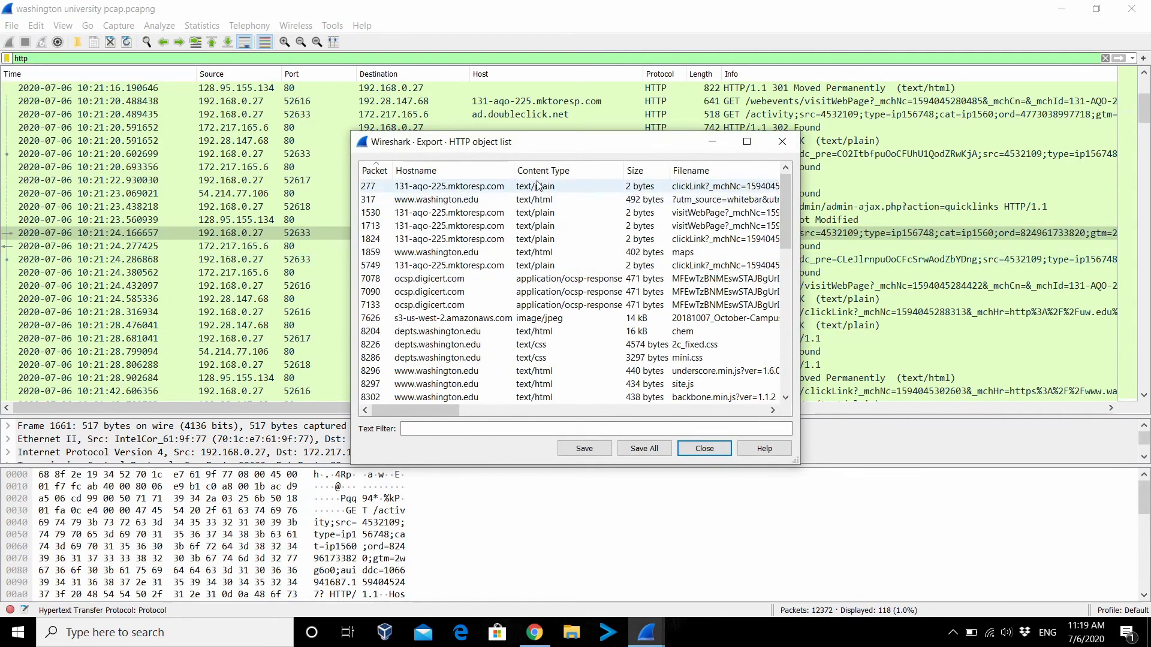
Look over the HTTP object list, checking the full filenames and selecting the text/plain object of packet 277 and the text/html object of packet 317
{"action": "left_click_drag", "start_coordinate": [786, 211], "coordinate": [796, 388]}
{"action": "scroll", "coordinate": [568, 352], "scroll_direction": "up", "scroll_amount": 15}
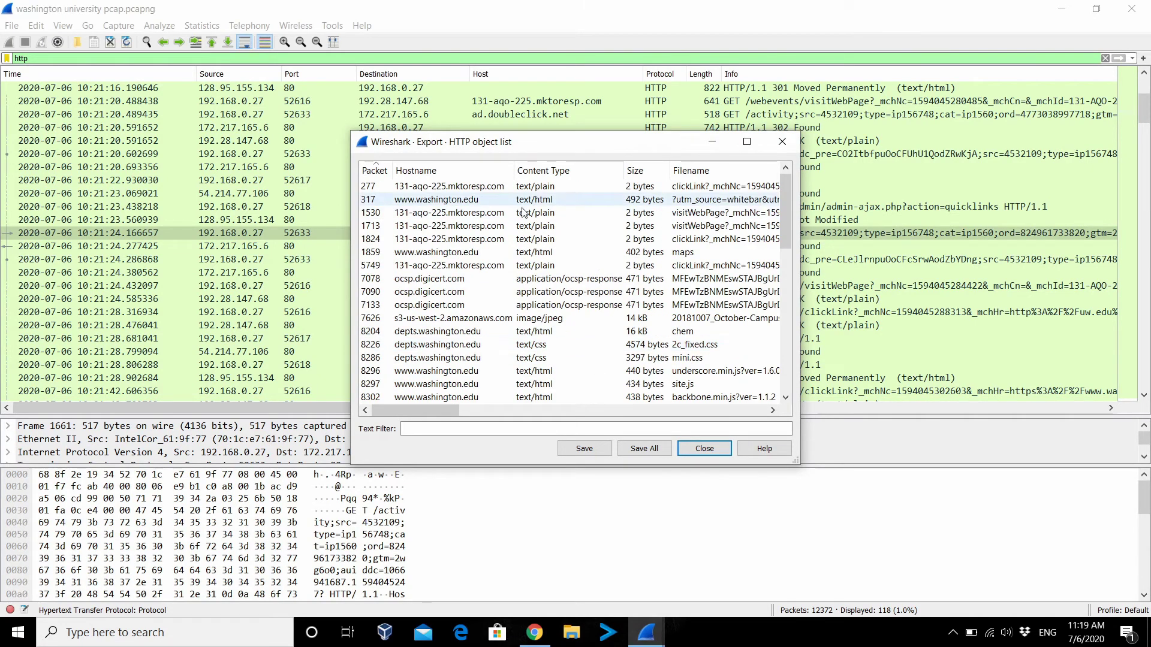
{"action": "left_click", "coordinate": [559, 186]}
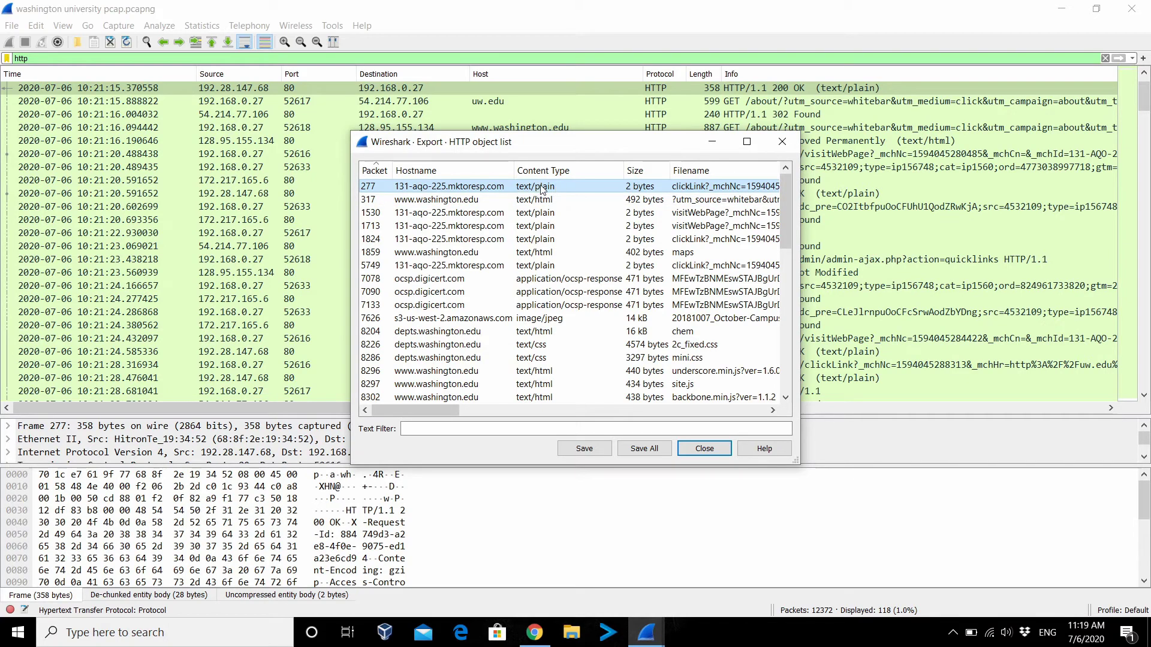
{"action": "left_click", "coordinate": [682, 191]}
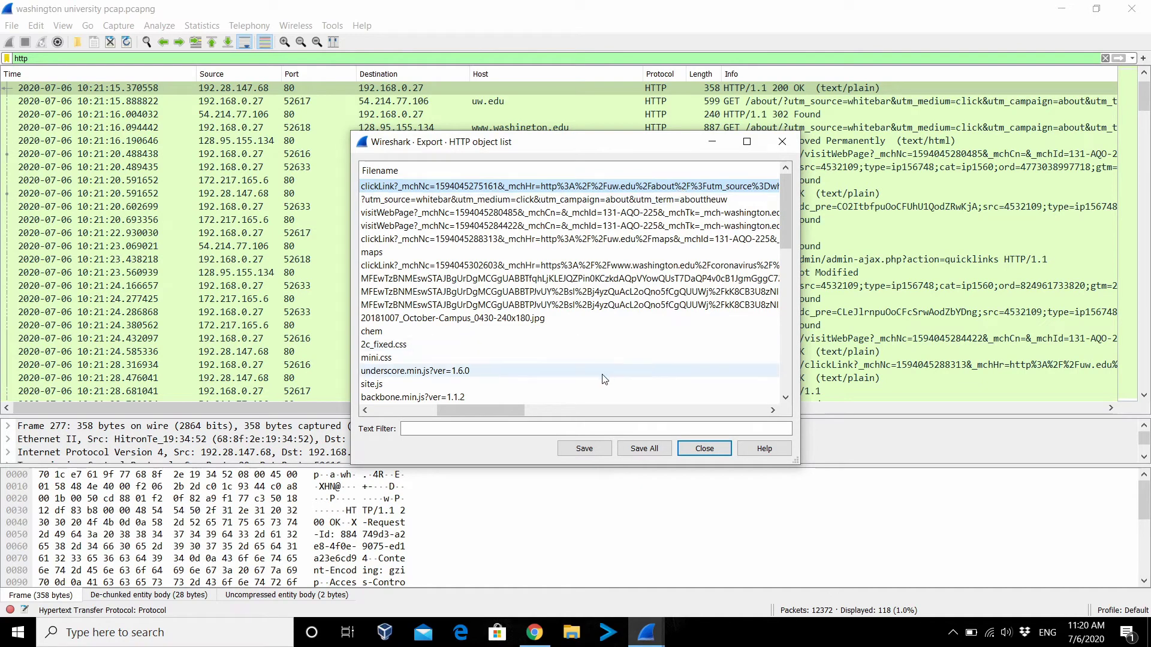
{"action": "left_click", "coordinate": [380, 414]}
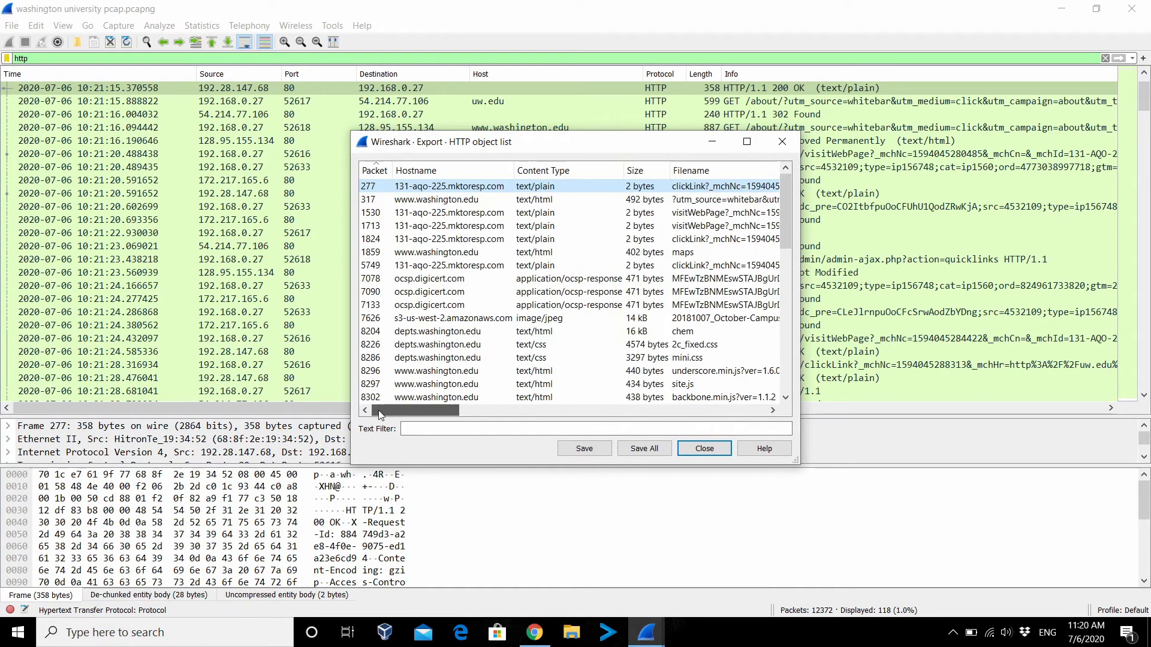
{"action": "left_click", "coordinate": [528, 200]}
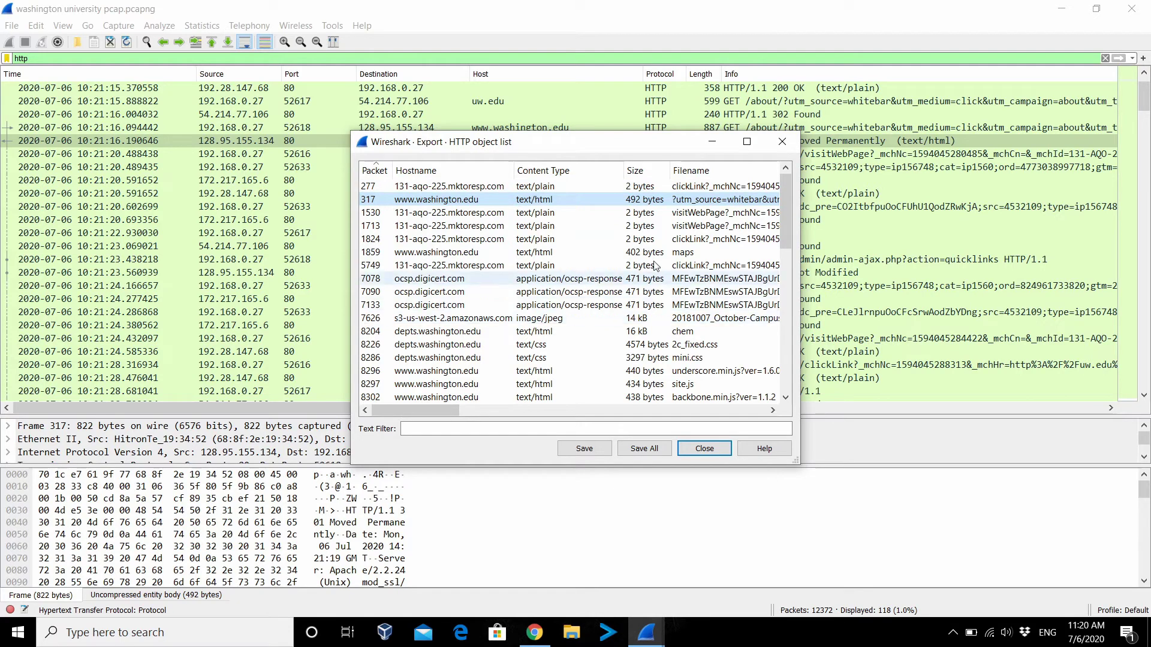
Find the image objects further down the HTTP object list and select the JPEG of packet 8824 and clear.png of packet 8848
{"action": "scroll", "coordinate": [677, 238], "scroll_direction": "down", "scroll_amount": 4}
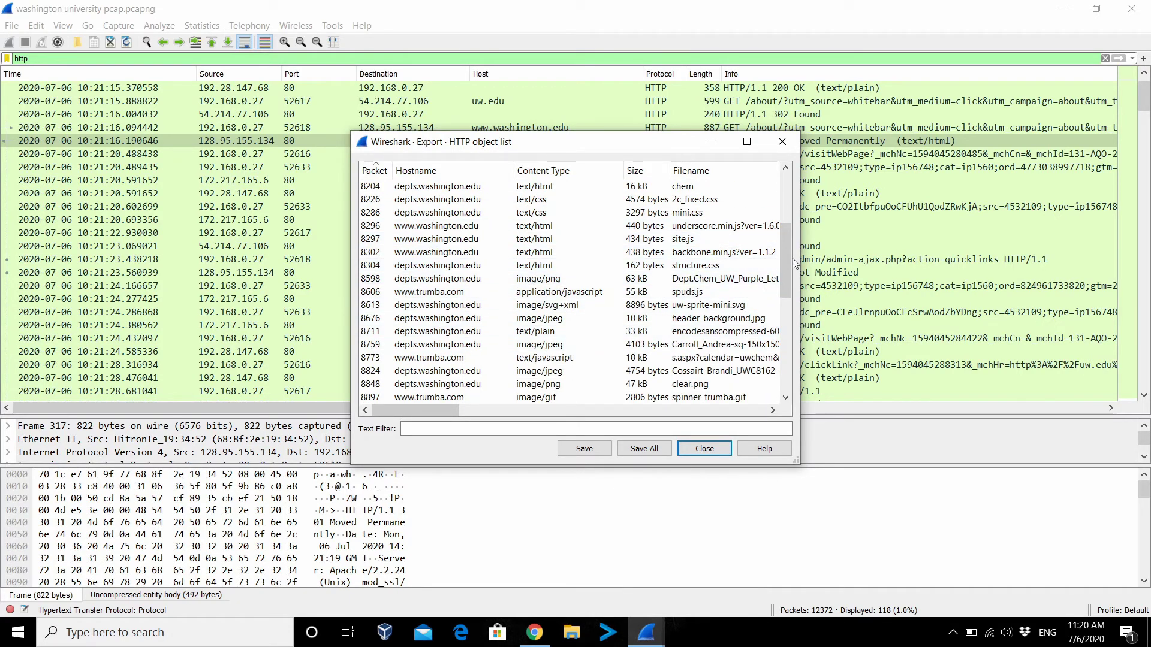
{"action": "scroll", "coordinate": [776, 308], "scroll_direction": "down", "scroll_amount": 3}
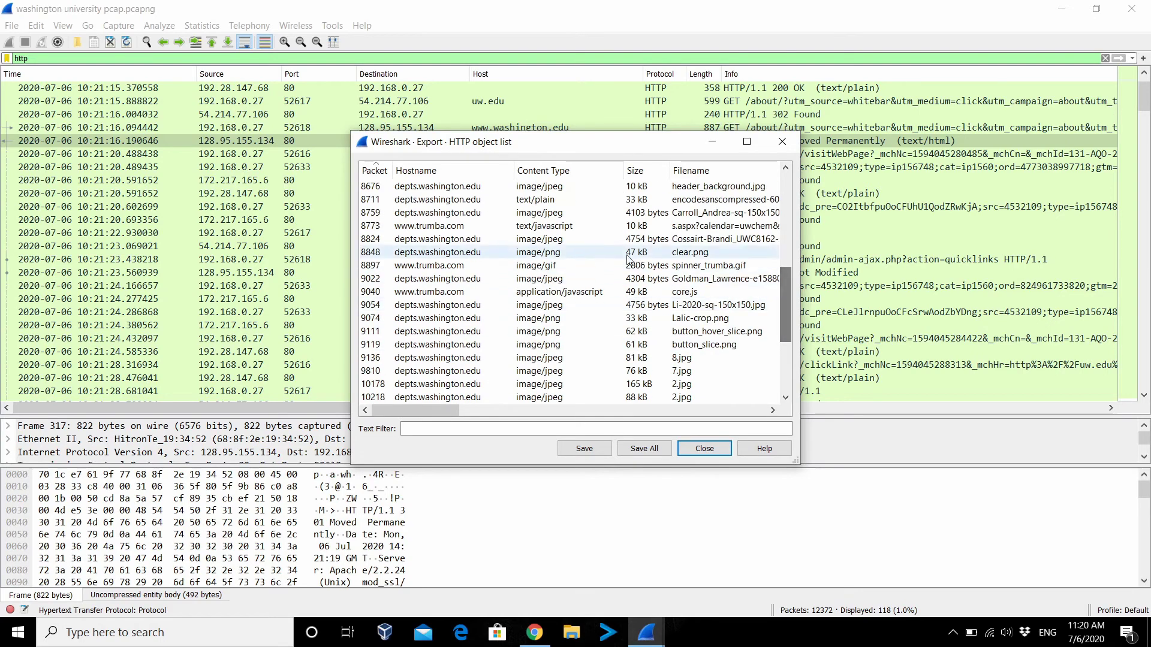
{"action": "left_click", "coordinate": [560, 240]}
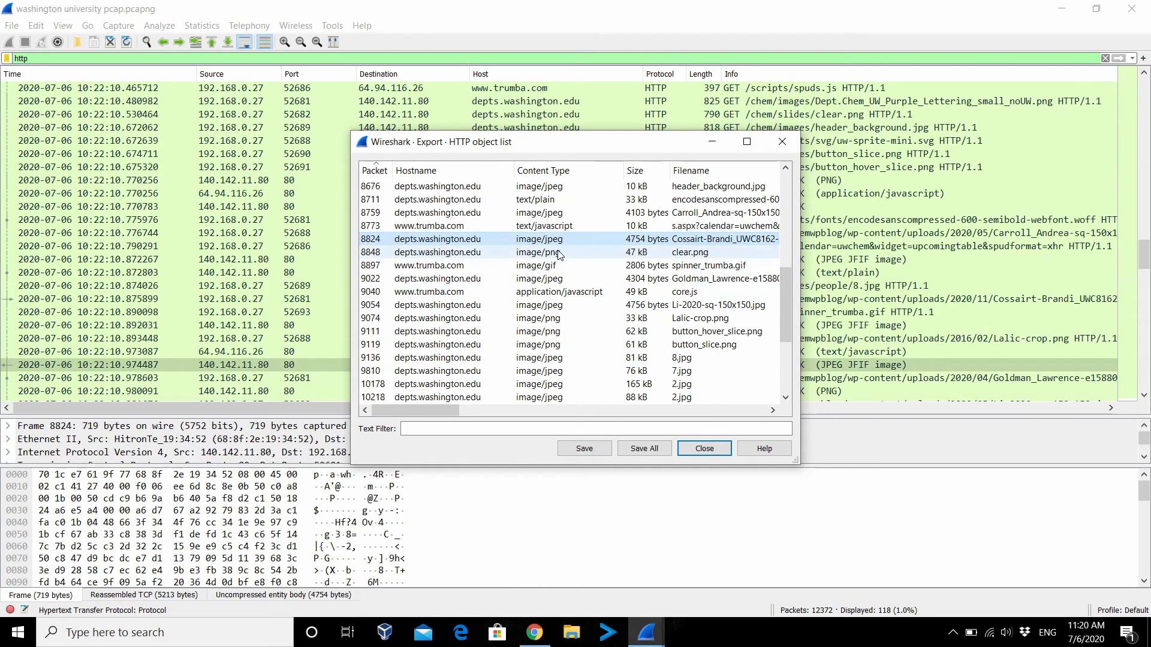
{"action": "left_click", "coordinate": [561, 252]}
Review the remaining HTTP objects to the end of the list and select the 2.jpg image of packet 10178
{"action": "scroll", "coordinate": [566, 270], "scroll_direction": "down", "scroll_amount": 4}
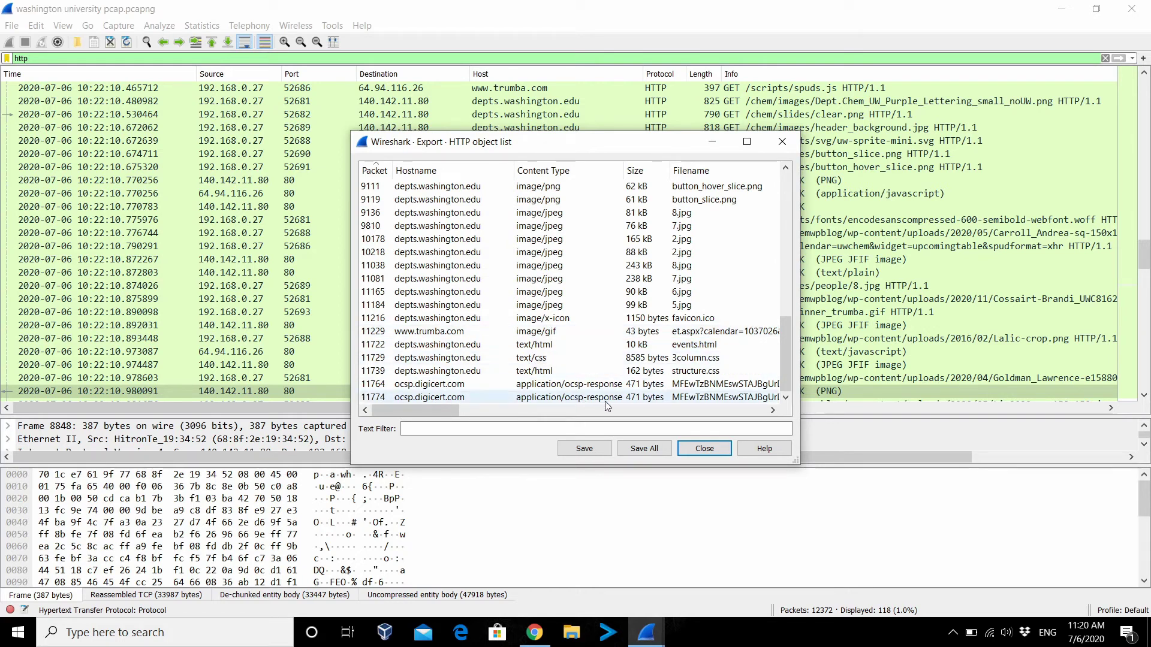
{"action": "scroll", "coordinate": [587, 317], "scroll_direction": "up", "scroll_amount": 1}
{"action": "scroll", "coordinate": [581, 282], "scroll_direction": "down", "scroll_amount": 1}
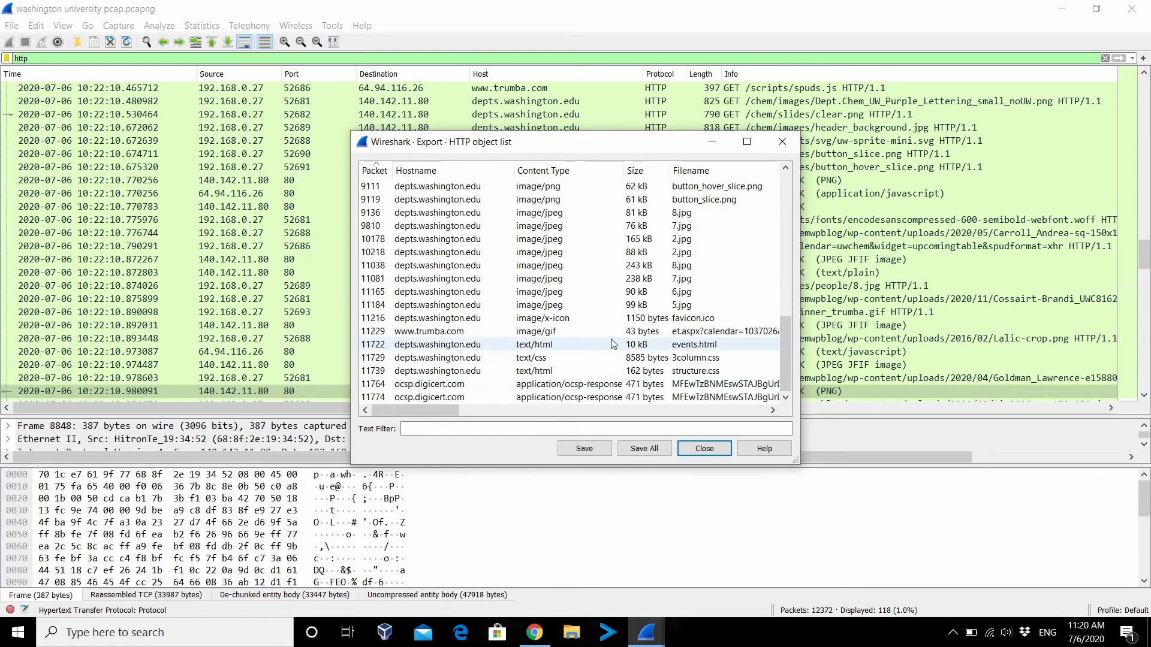
{"action": "left_click", "coordinate": [570, 241]}
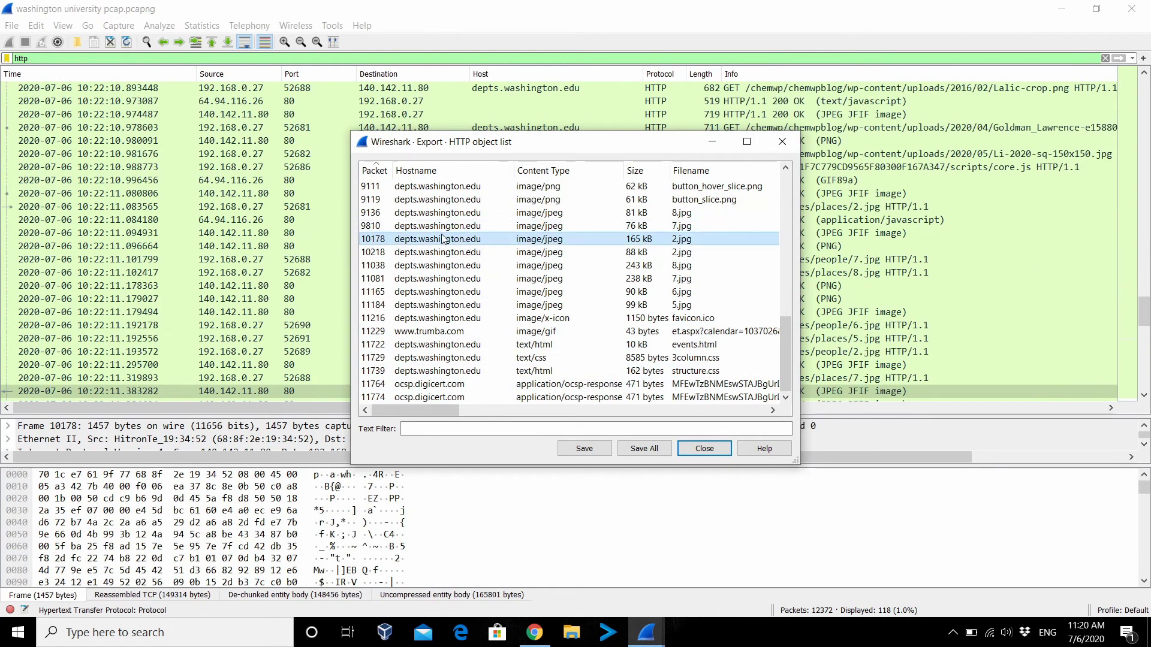
{"action": "scroll", "coordinate": [577, 236], "scroll_direction": "up", "scroll_amount": 2}
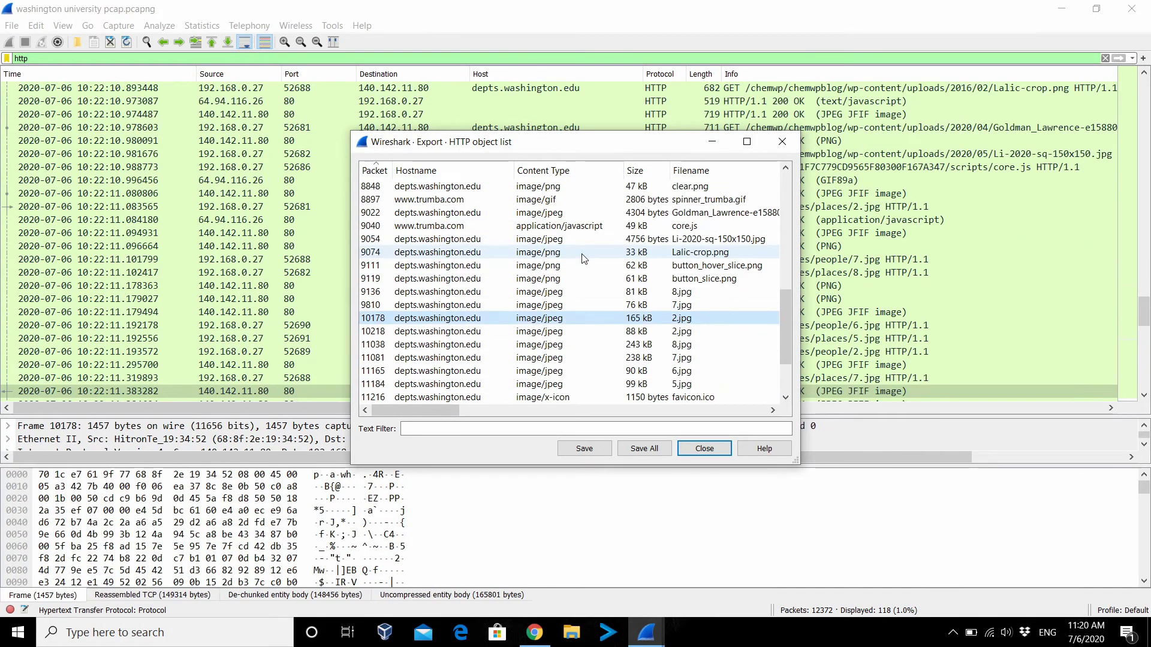
Export the core.js object of packet 9040 to the Desktop as core.js and close the HTTP object list
{"action": "left_click", "coordinate": [447, 227]}
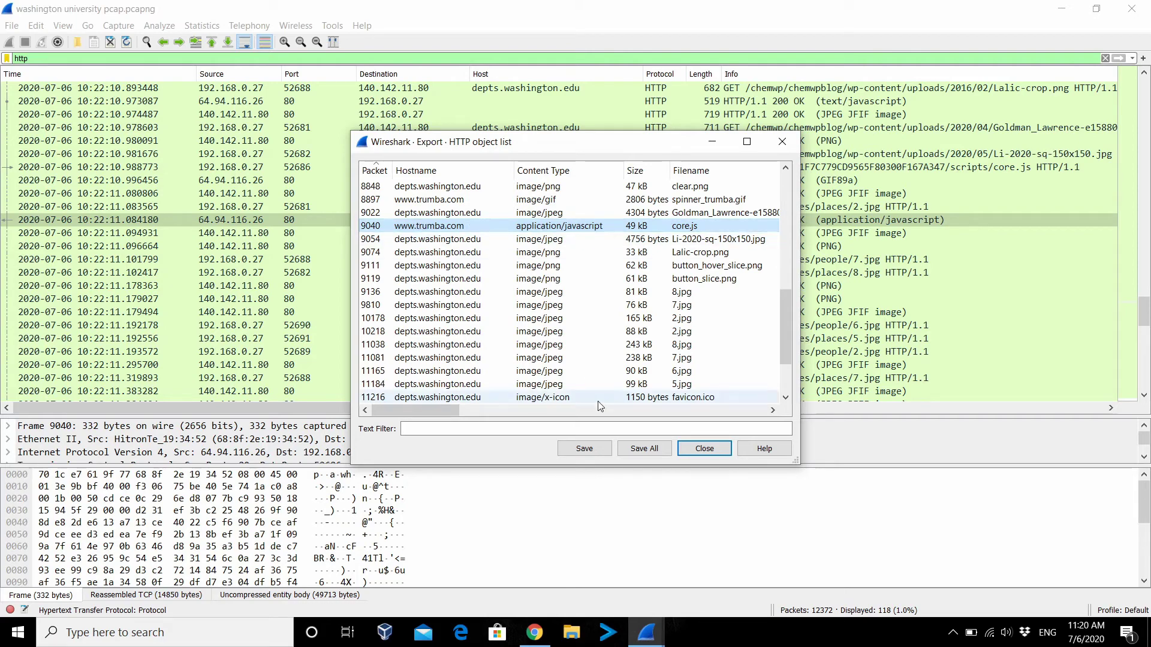
{"action": "left_click", "coordinate": [595, 455]}
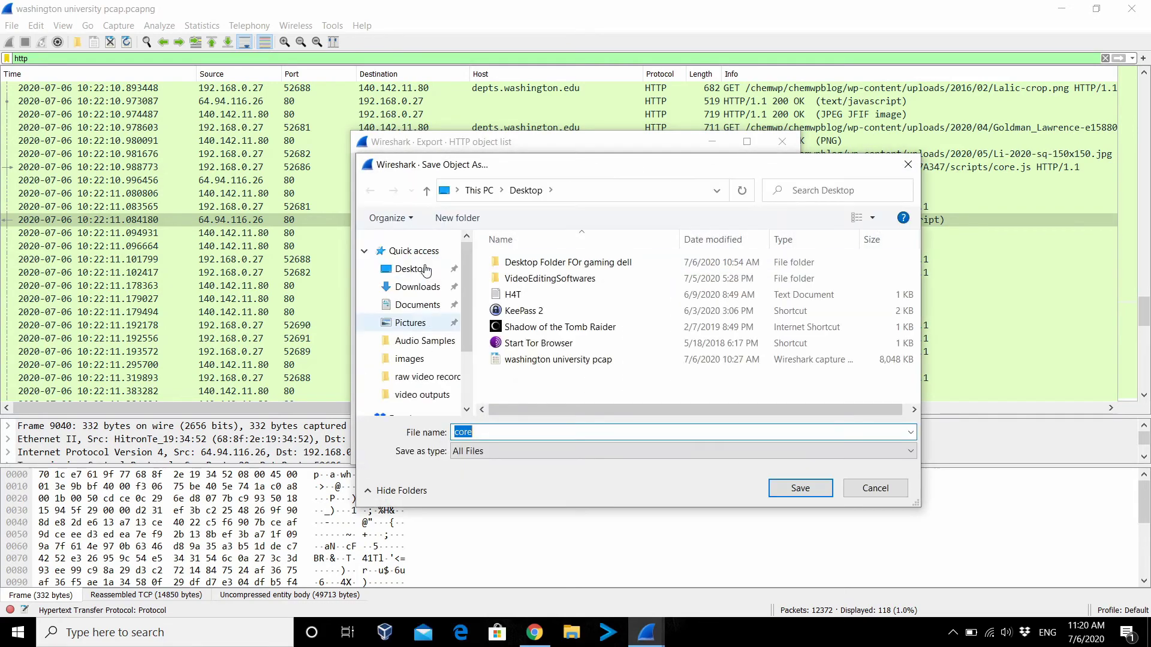
{"action": "left_click", "coordinate": [398, 268]}
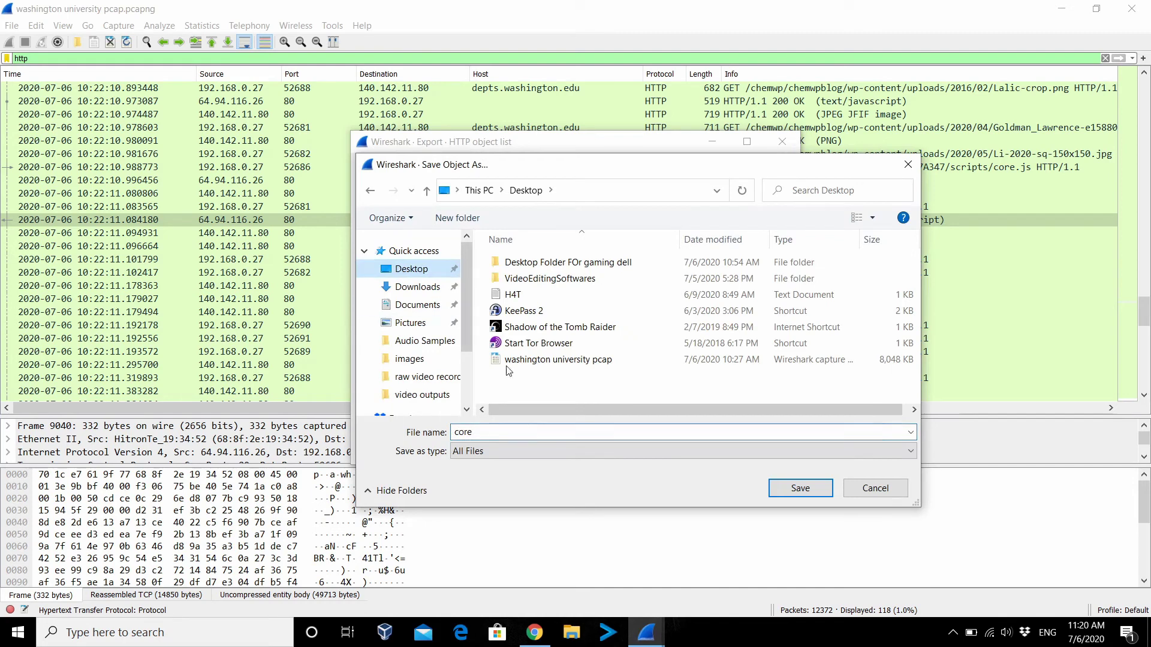
{"action": "left_click", "coordinate": [512, 435]}
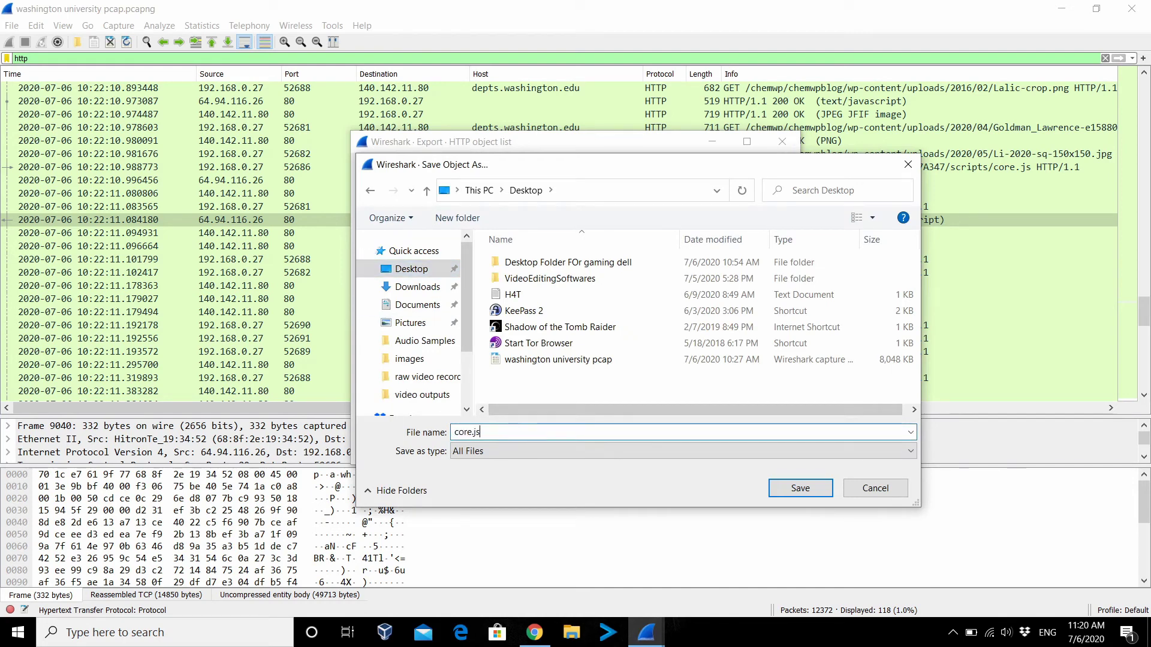
{"action": "left_click", "coordinate": [779, 483]}
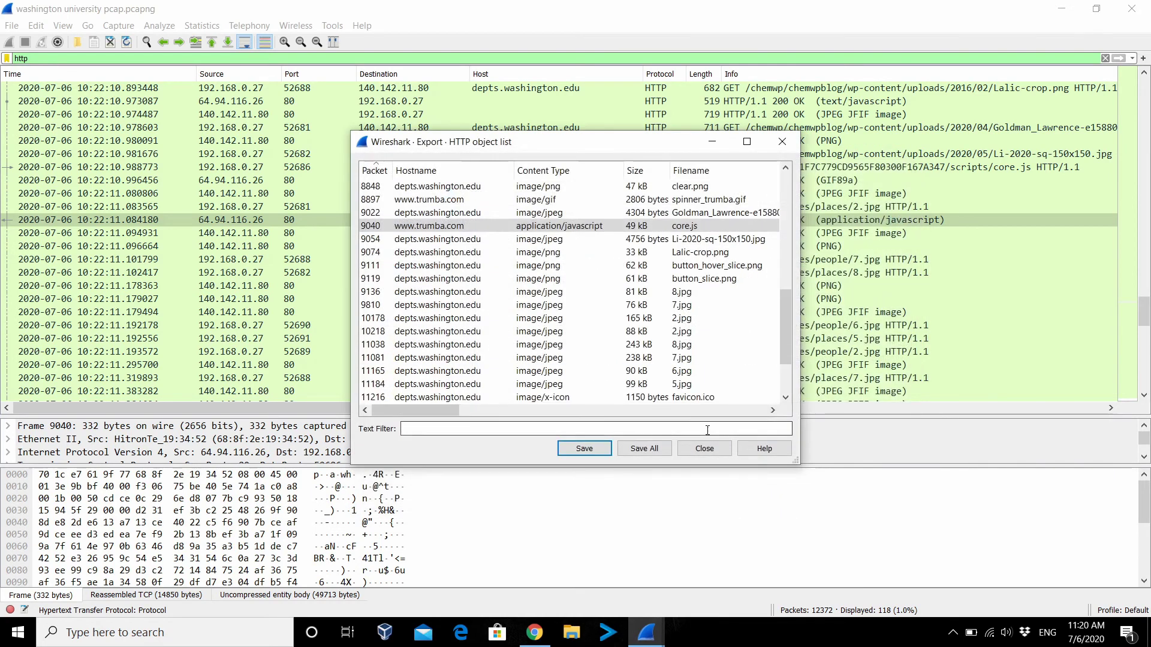
{"action": "left_click", "coordinate": [789, 145]}
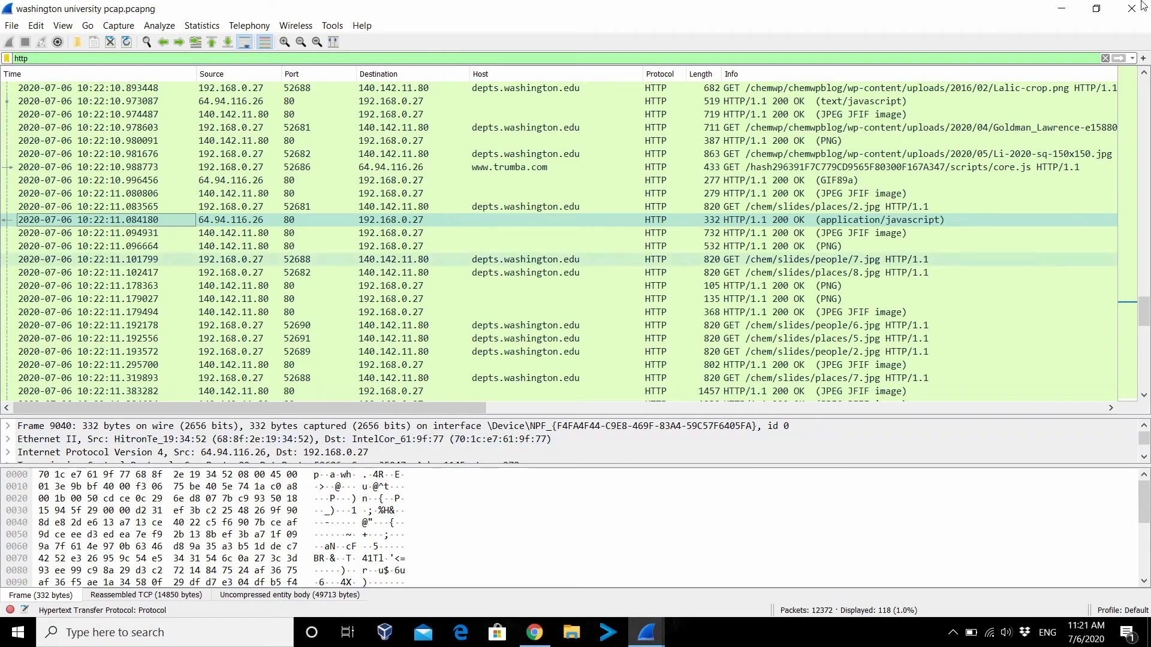
Minimize the capture window, close the packet 272 window, and move the saved core file to an empty area of the desktop
{"action": "left_click", "coordinate": [1096, 8]}
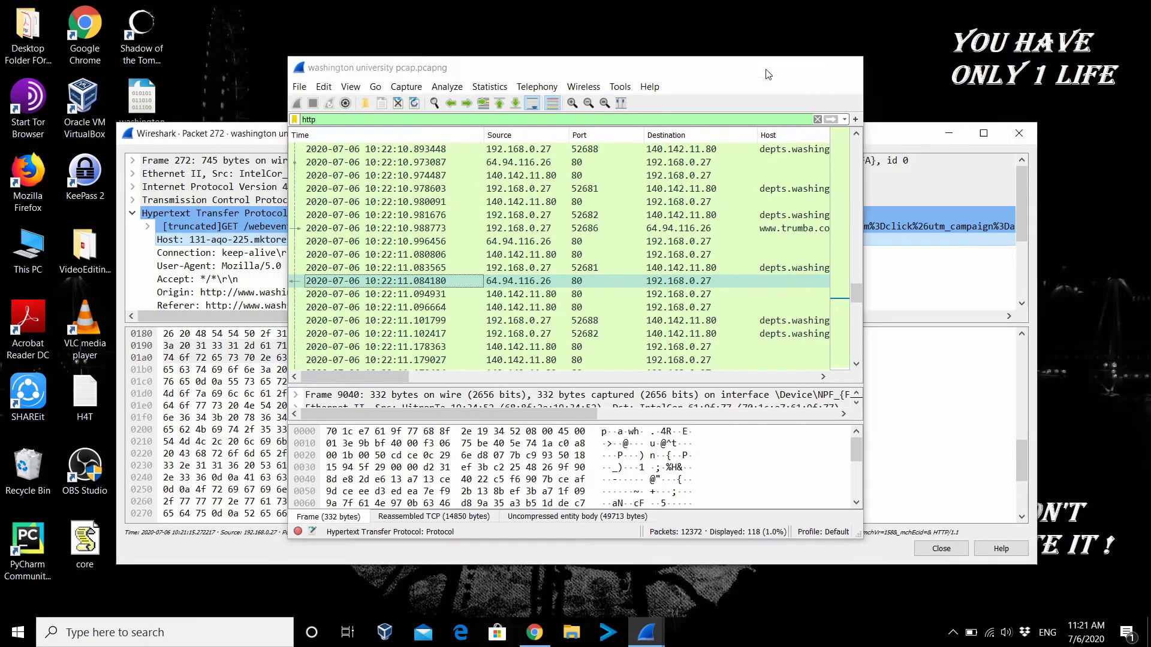
{"action": "left_click", "coordinate": [775, 67]}
{"action": "scroll", "coordinate": [468, 195], "scroll_direction": "down", "scroll_amount": 1}
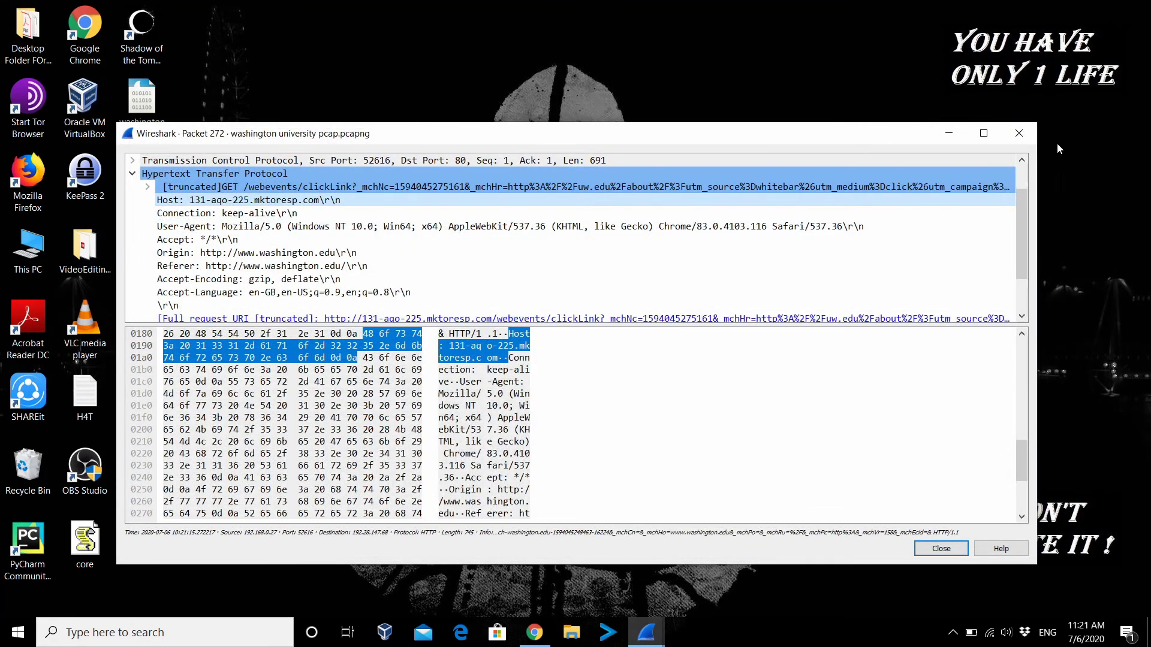
{"action": "left_click", "coordinate": [1018, 134]}
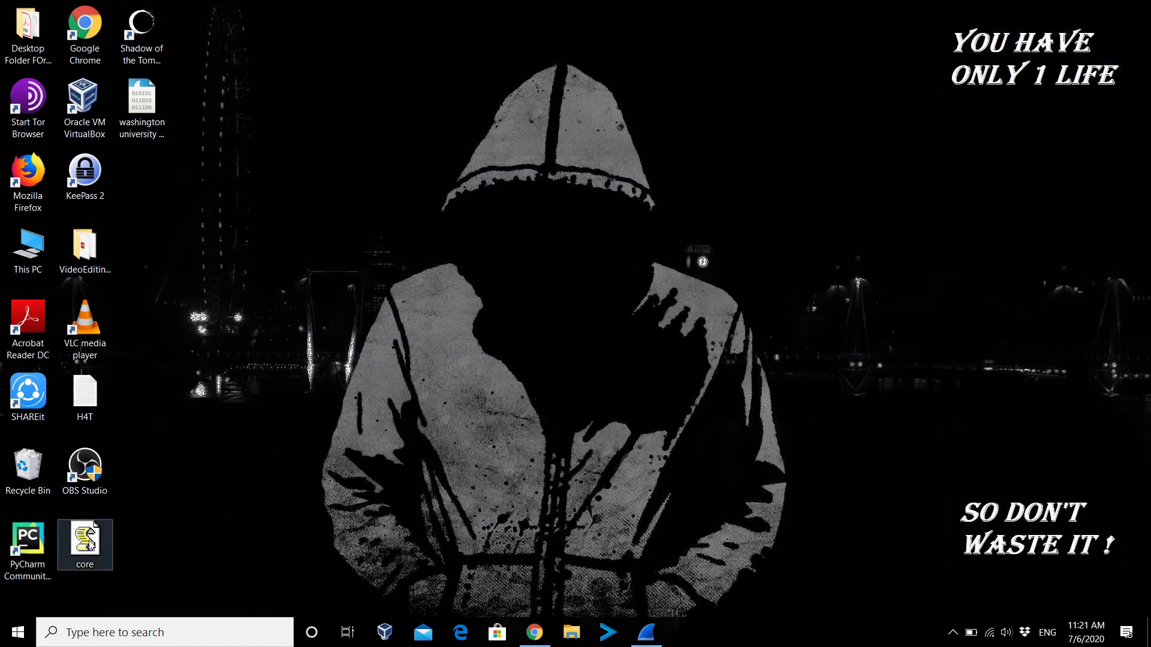
{"action": "left_click_drag", "start_coordinate": [88, 543], "coordinate": [297, 54]}
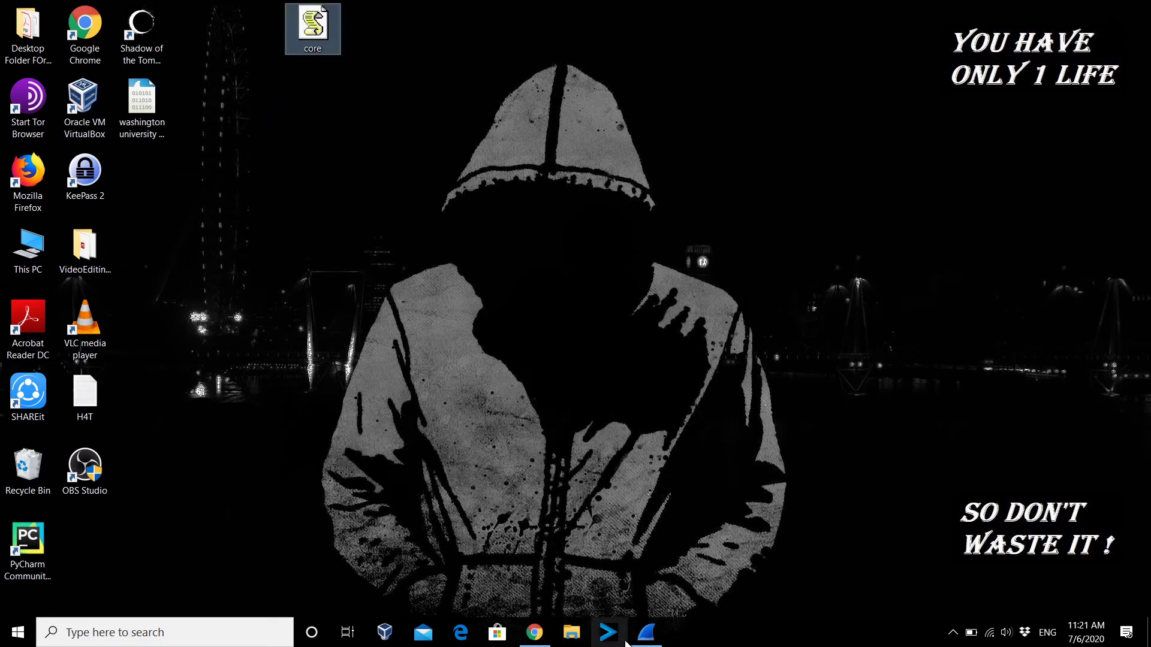
Switch to Chrome and find the Hybrid Analysis website in the empty new tab
{"action": "left_click", "coordinate": [534, 632]}
{"action": "left_click", "coordinate": [376, 18]}
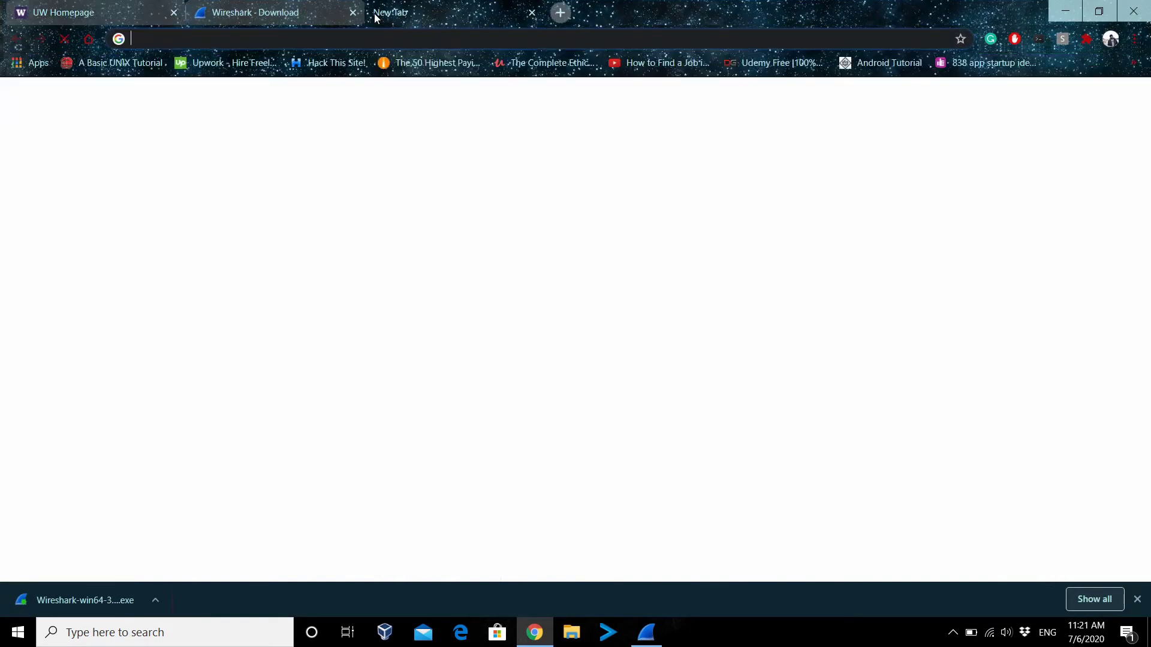
{"action": "type", "text": "hybrid ana"}
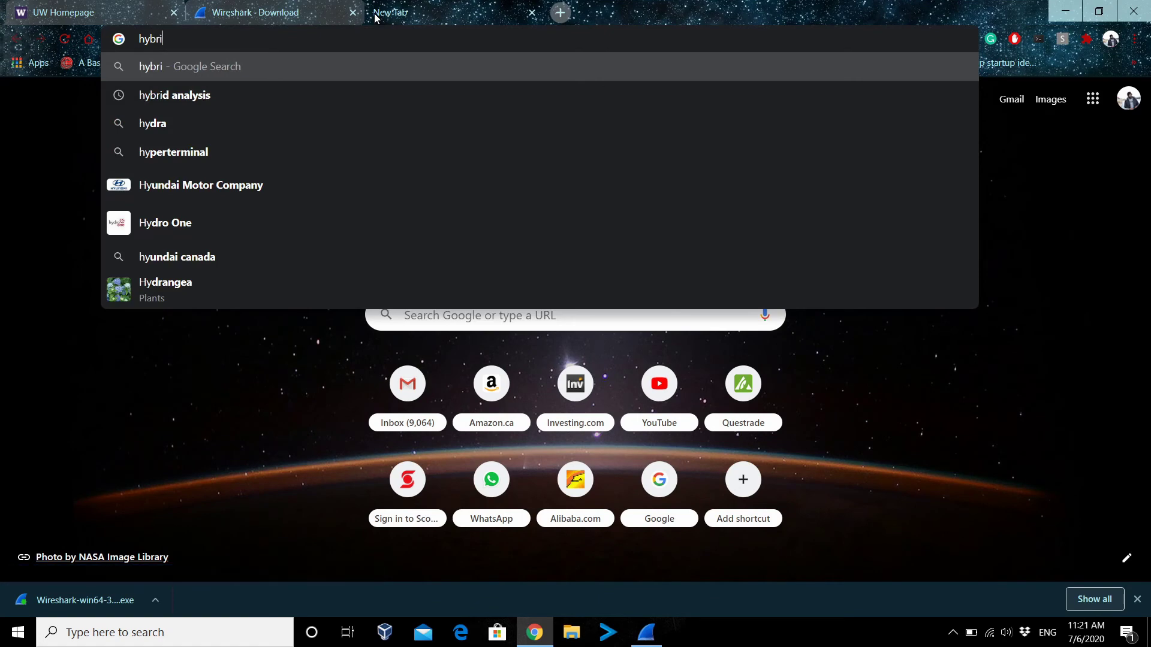
{"action": "key", "text": "Return"}
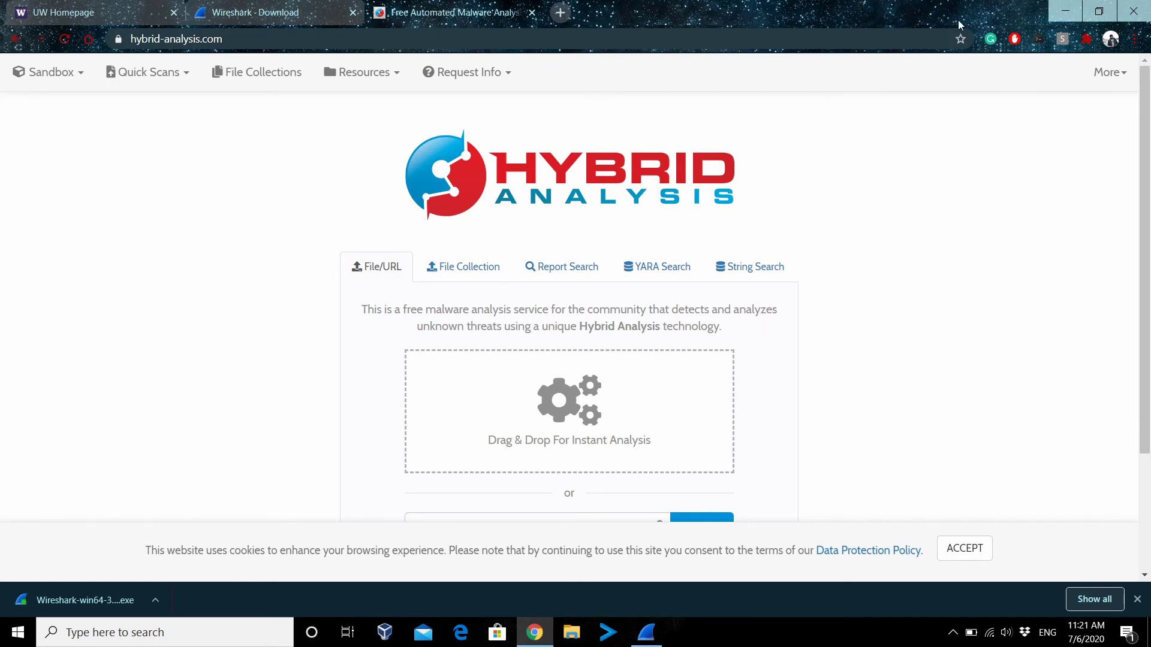
Move the core file beneath the washington university capture on the desktop and return to Chrome
{"action": "left_click", "coordinate": [1065, 8]}
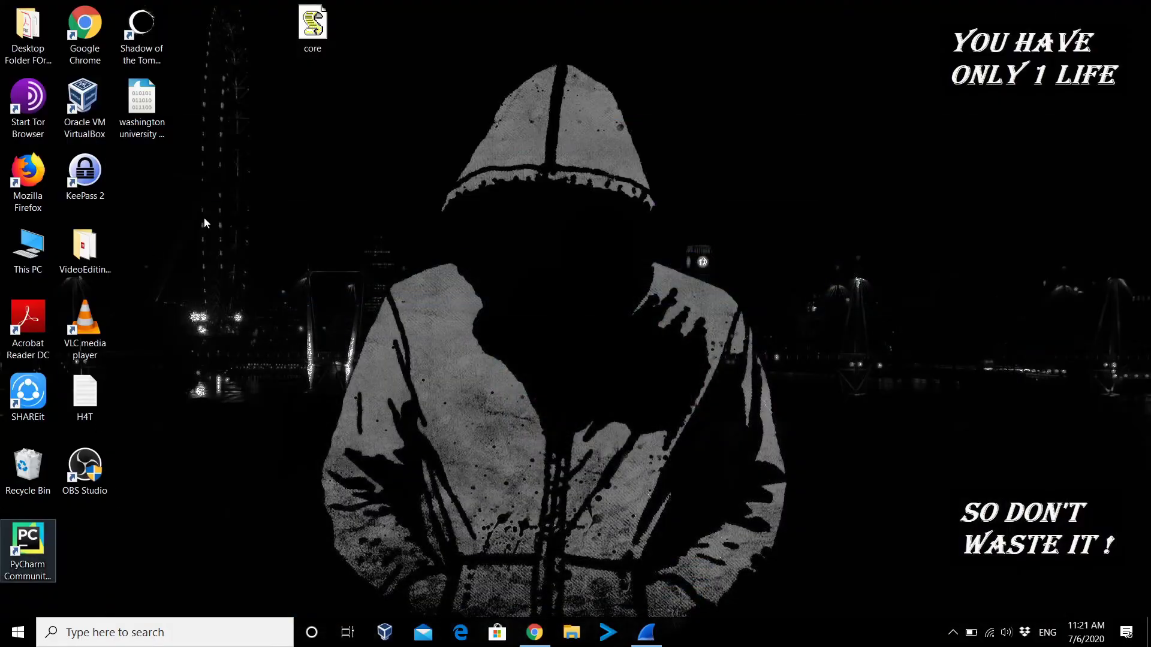
{"action": "left_click_drag", "start_coordinate": [323, 18], "coordinate": [179, 175]}
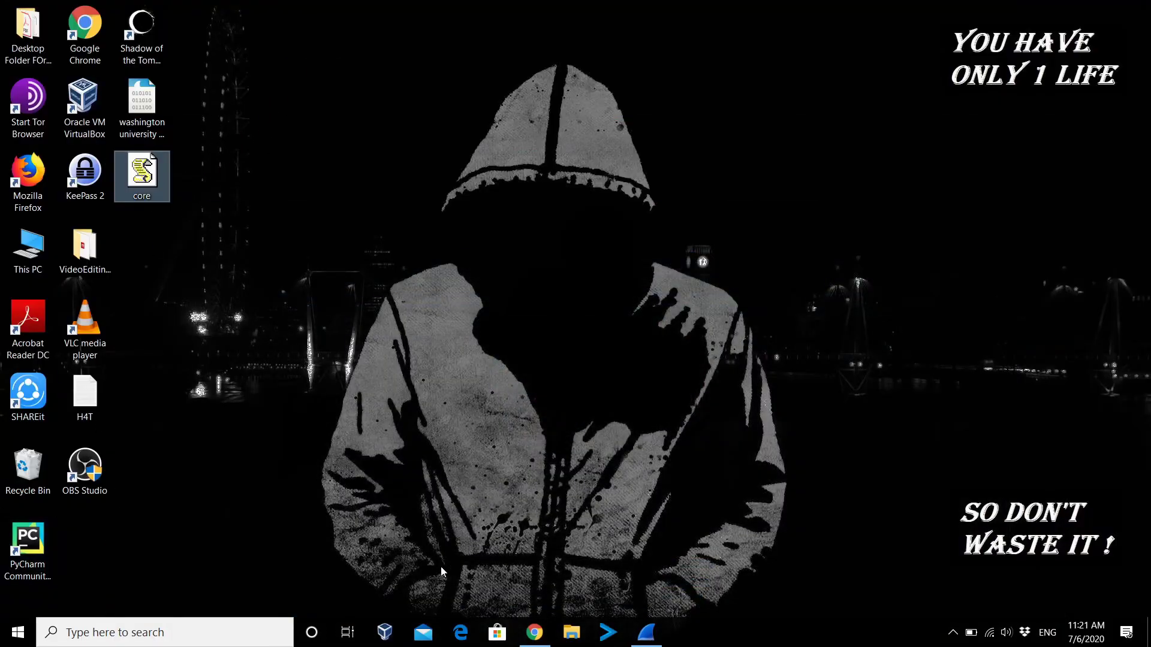
{"action": "left_click", "coordinate": [534, 633]}
Examine the Hybrid Analysis file and URL upload form and its report search by IP, domain or hash
{"action": "scroll", "coordinate": [579, 500], "scroll_direction": "down", "scroll_amount": 3}
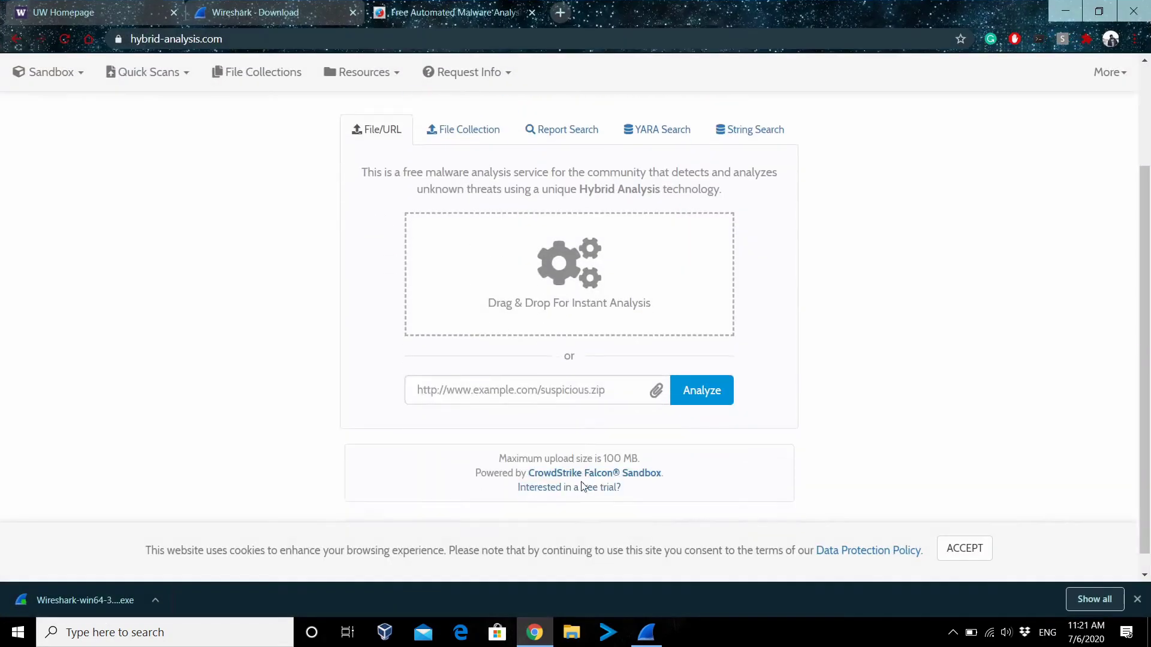
{"action": "scroll", "coordinate": [501, 239], "scroll_direction": "up", "scroll_amount": 3}
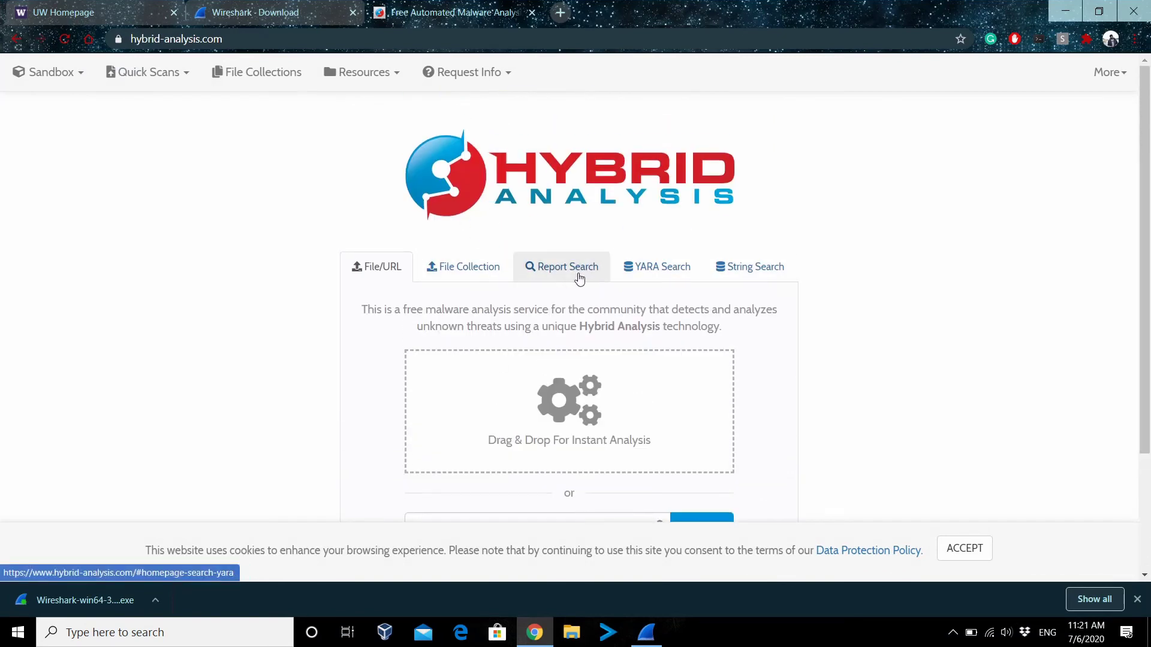
{"action": "left_click", "coordinate": [545, 267]}
{"action": "left_click", "coordinate": [504, 458]}
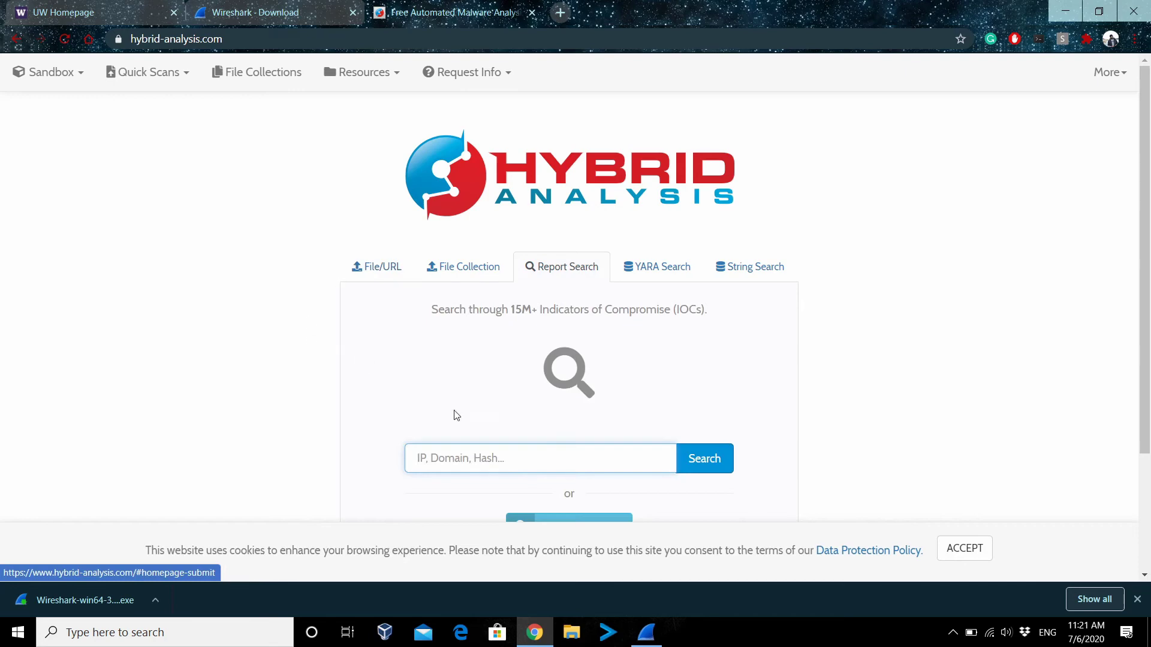
{"action": "left_click", "coordinate": [372, 274]}
{"action": "scroll", "coordinate": [316, 427], "scroll_direction": "down", "scroll_amount": 3}
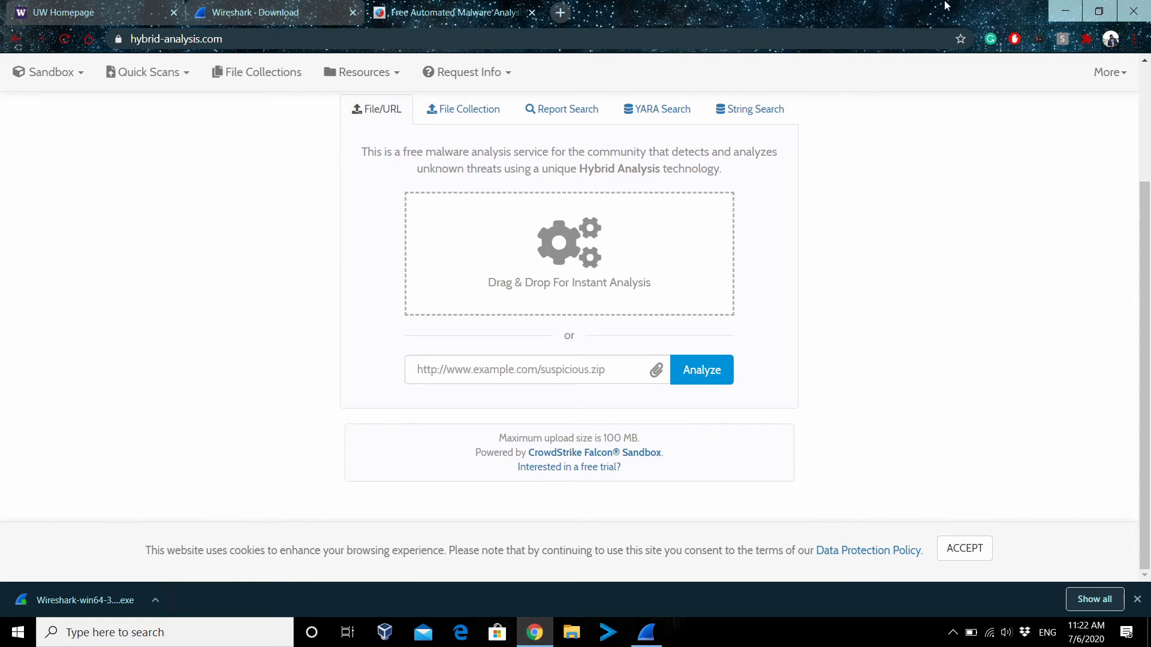
Switch back to Wireshark and maximize the washington university capture window
{"action": "key", "text": "super+d"}
{"action": "left_click", "coordinate": [646, 632]}
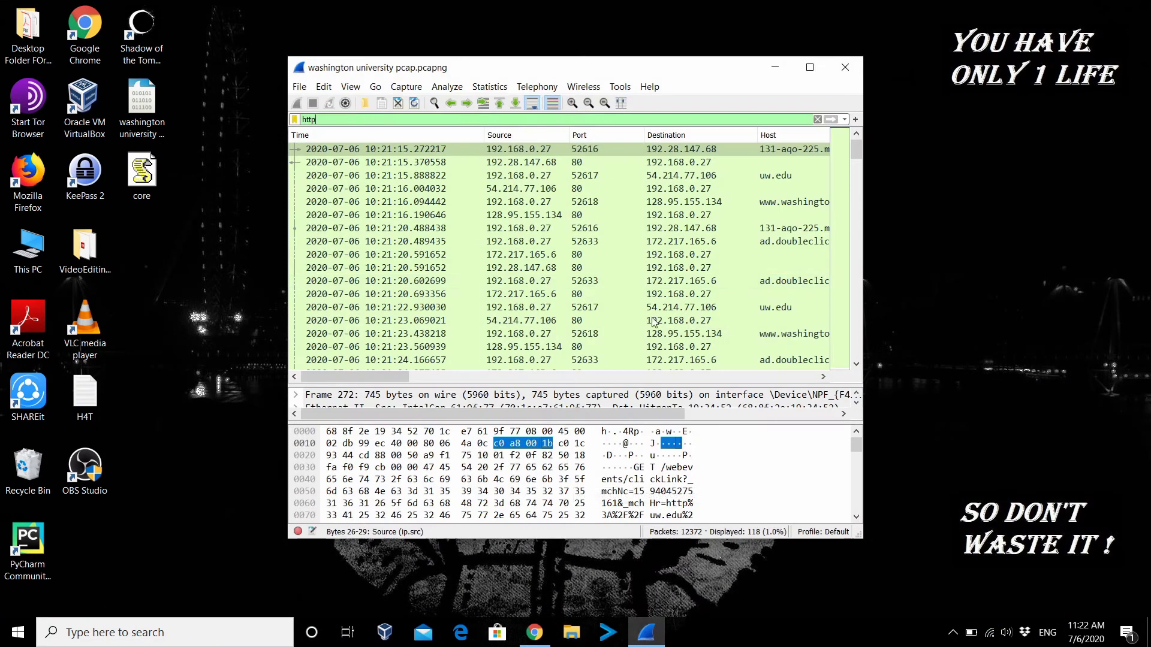
{"action": "left_click", "coordinate": [810, 67]}
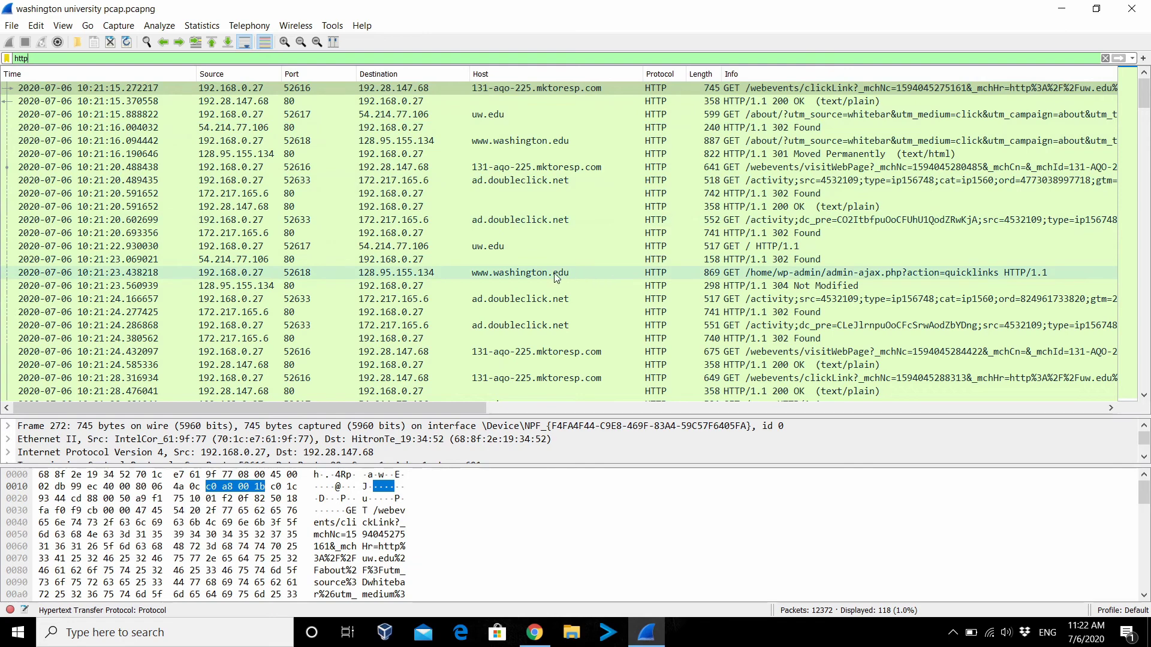
{"action": "scroll", "coordinate": [556, 277], "scroll_direction": "down", "scroll_amount": 2}
{"action": "scroll", "coordinate": [556, 277], "scroll_direction": "up", "scroll_amount": 2}
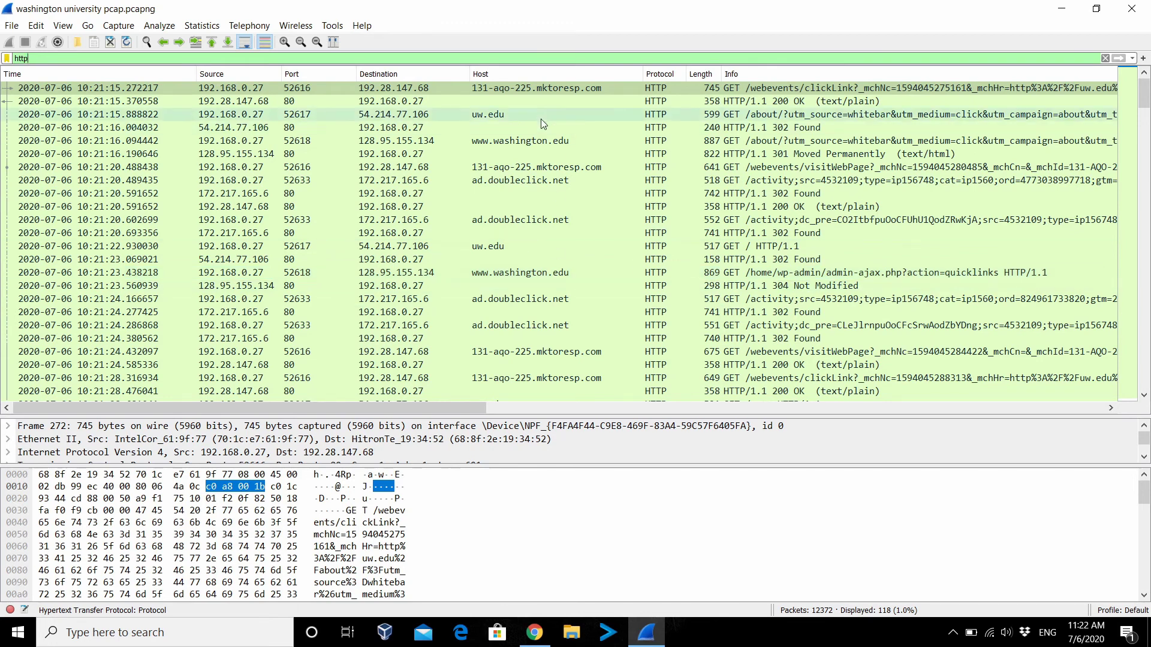
{"action": "left_click", "coordinate": [531, 141]}
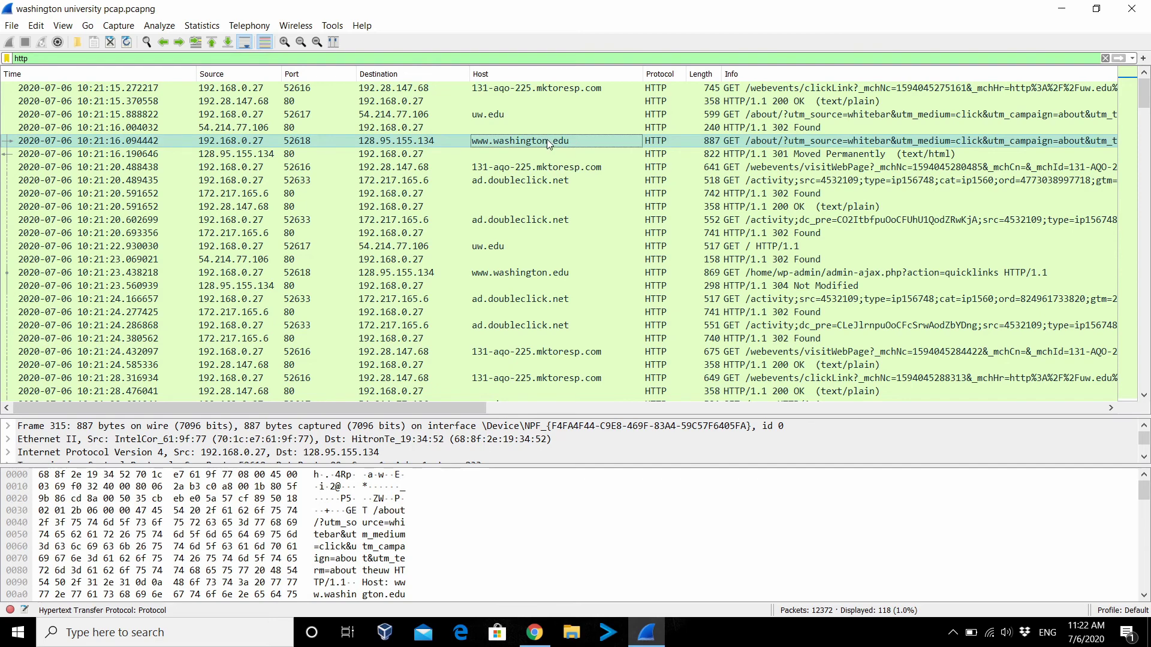
{"action": "scroll", "coordinate": [555, 260], "scroll_direction": "down", "scroll_amount": 12}
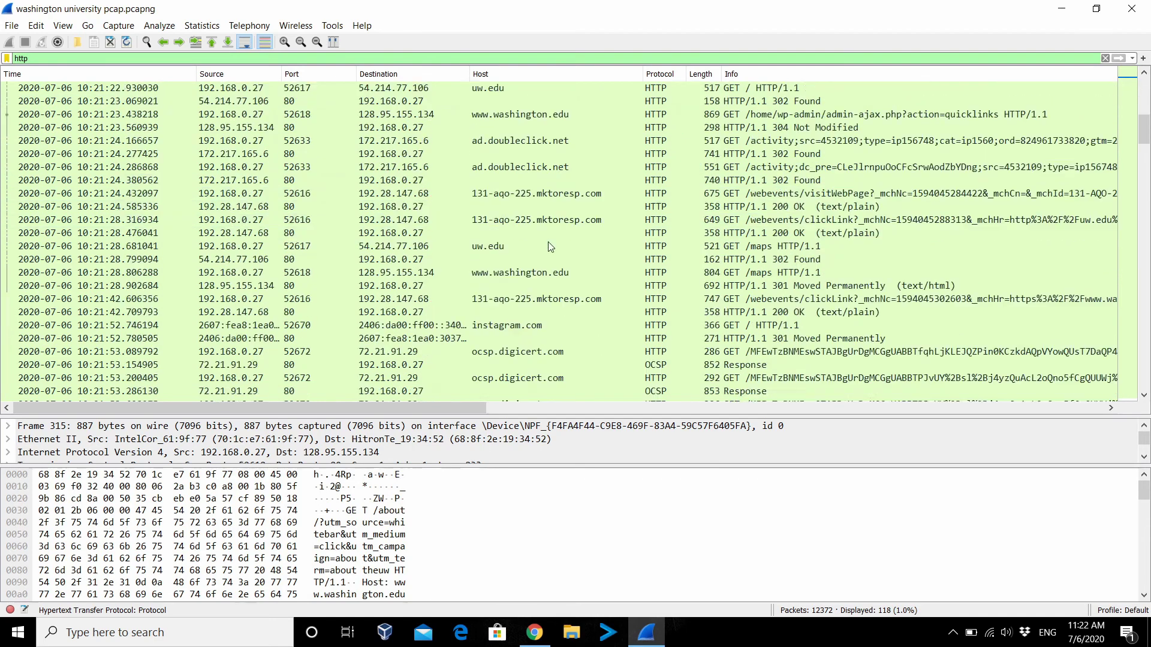
{"action": "scroll", "coordinate": [558, 276], "scroll_direction": "down", "scroll_amount": 9}
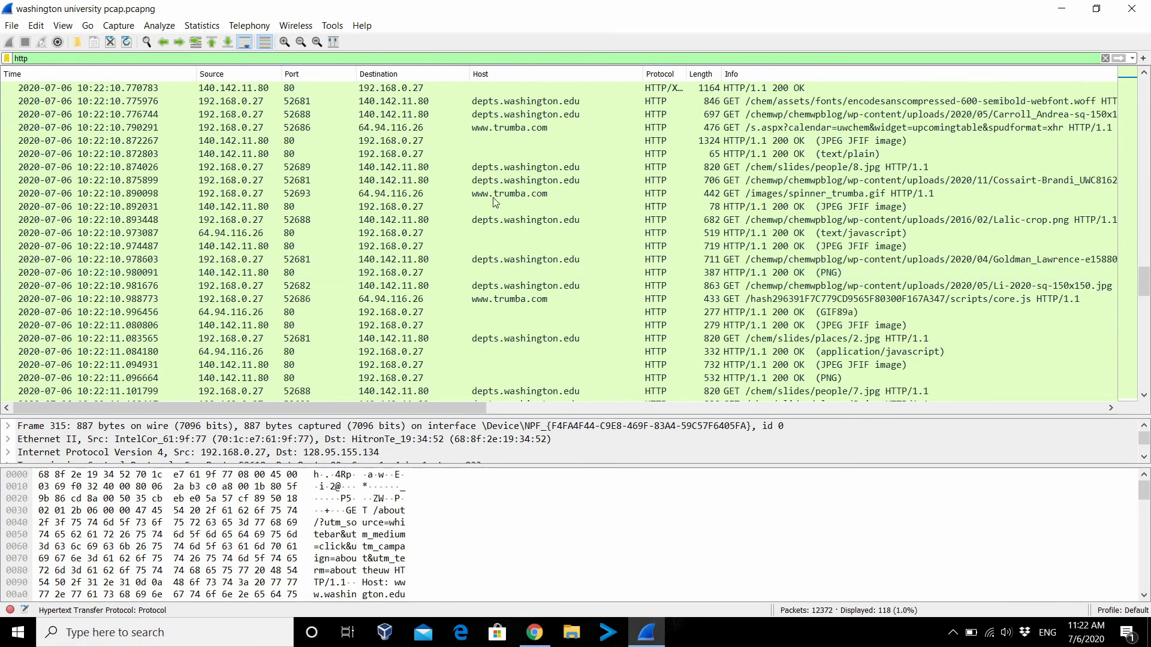
{"action": "left_click", "coordinate": [384, 89]}
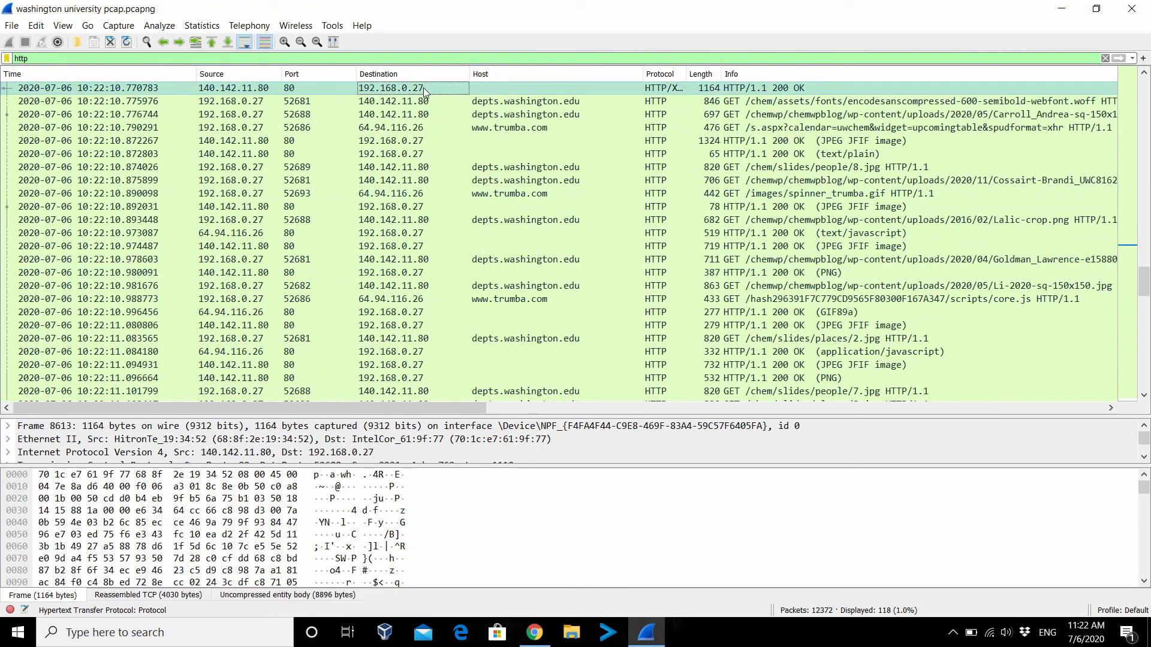
{"action": "left_click", "coordinate": [206, 90]}
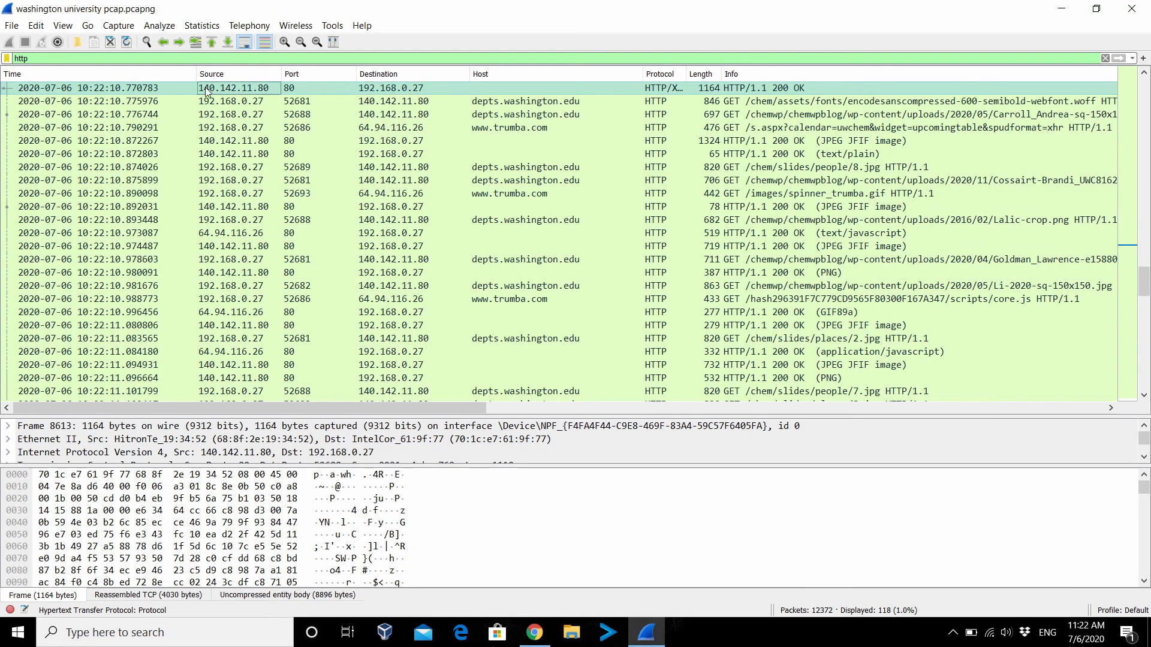
{"action": "scroll", "coordinate": [206, 89], "scroll_direction": "up", "scroll_amount": 1}
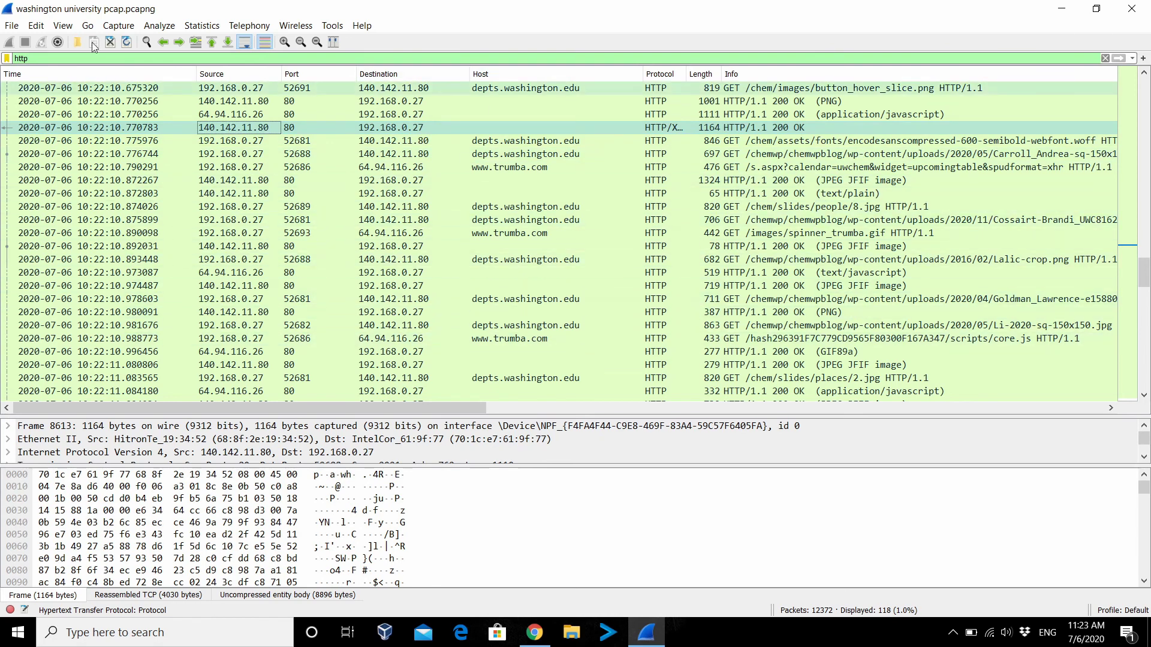
Reopen the Export Objects list for HTTP, look through it to the last objects, and close it
{"action": "left_click", "coordinate": [11, 25]}
{"action": "mouse_move", "coordinate": [106, 244]}
{"action": "left_click", "coordinate": [228, 258]}
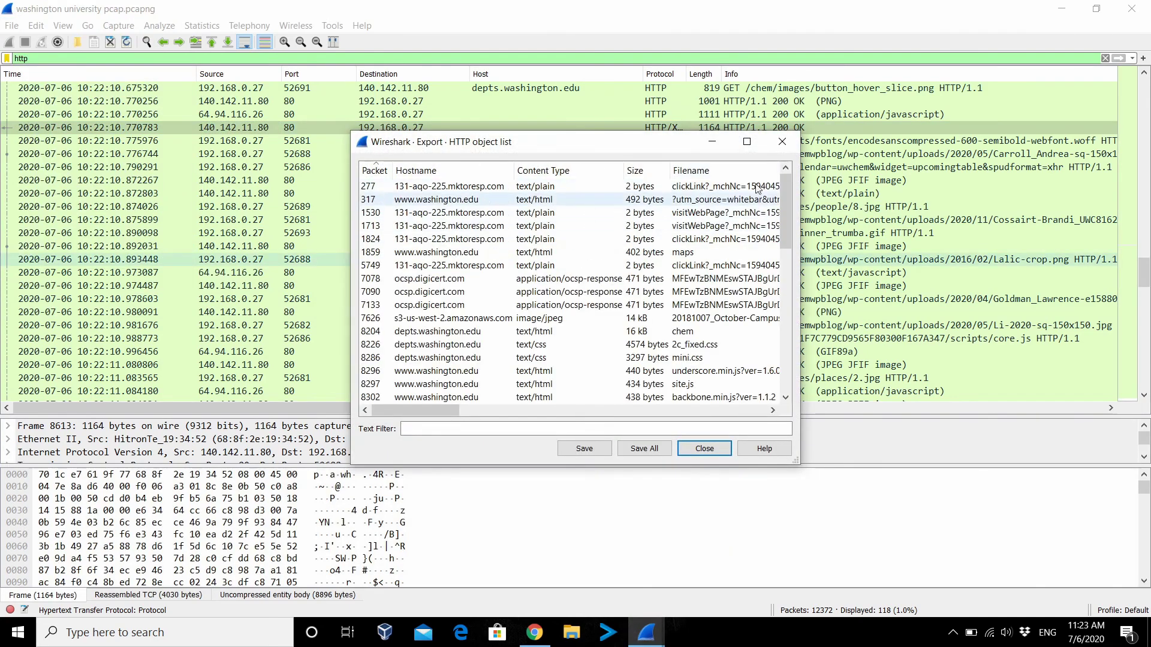
{"action": "left_click_drag", "start_coordinate": [785, 244], "coordinate": [782, 386]}
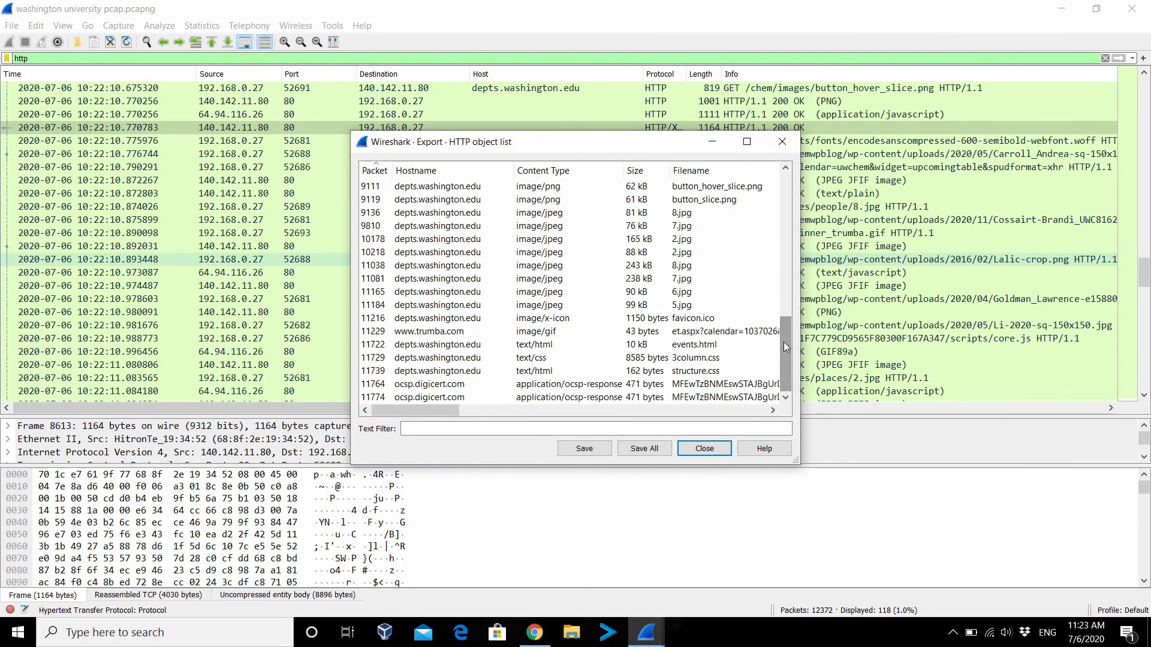
{"action": "left_click", "coordinate": [783, 142]}
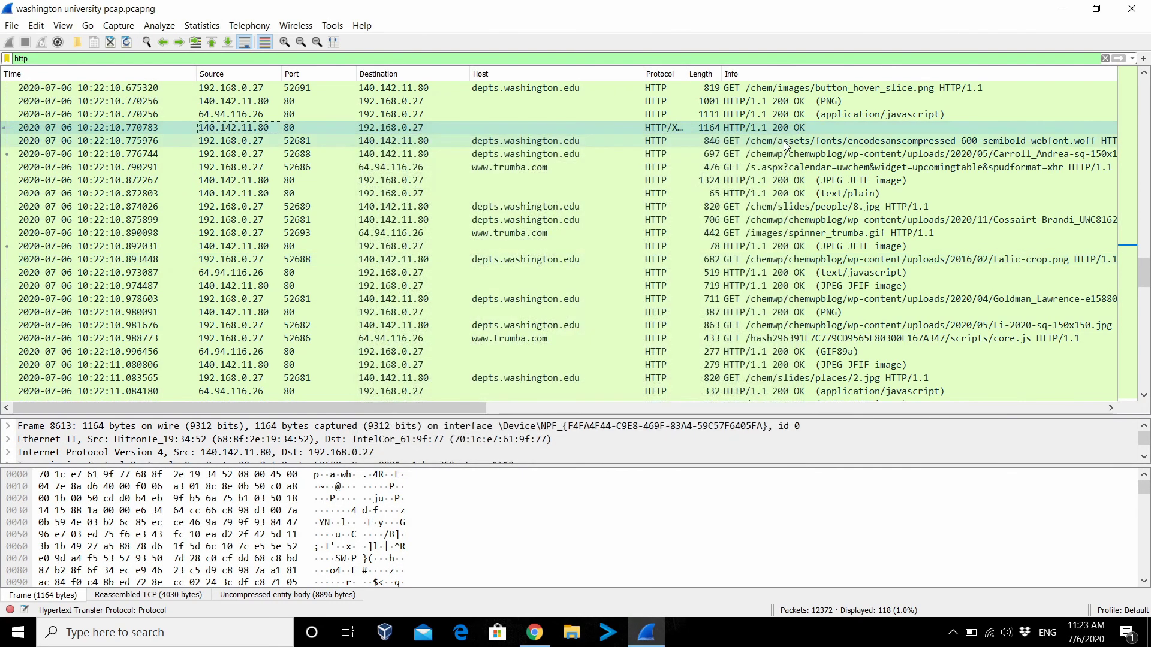